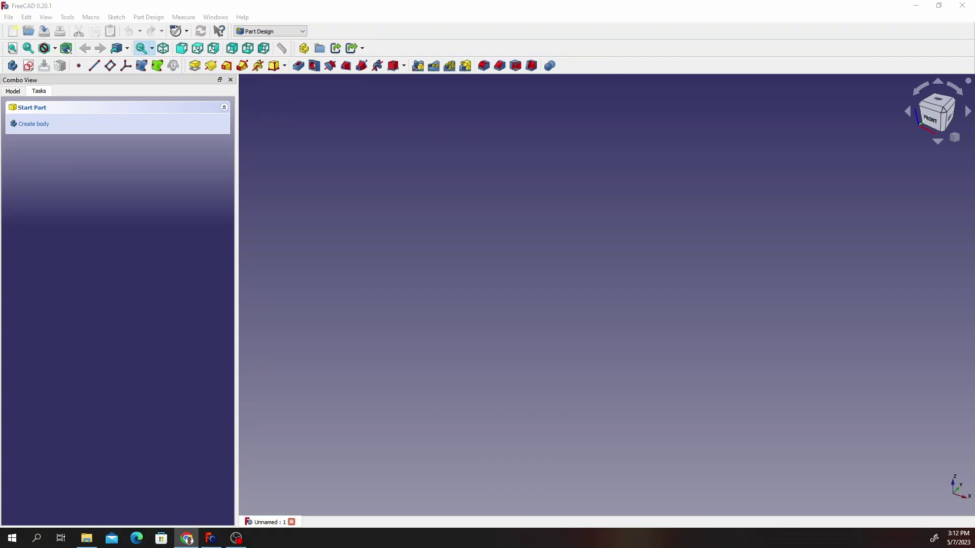
Step: Create a new sketch on the XY plane in the Part Design workbench
{"action": "left_click", "coordinate": [285, 32]}
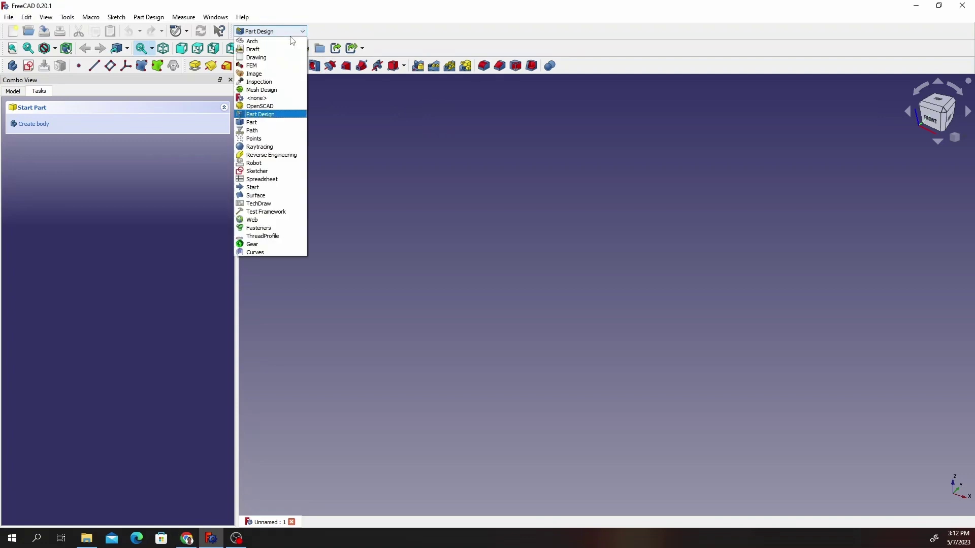
{"action": "left_click", "coordinate": [274, 115]}
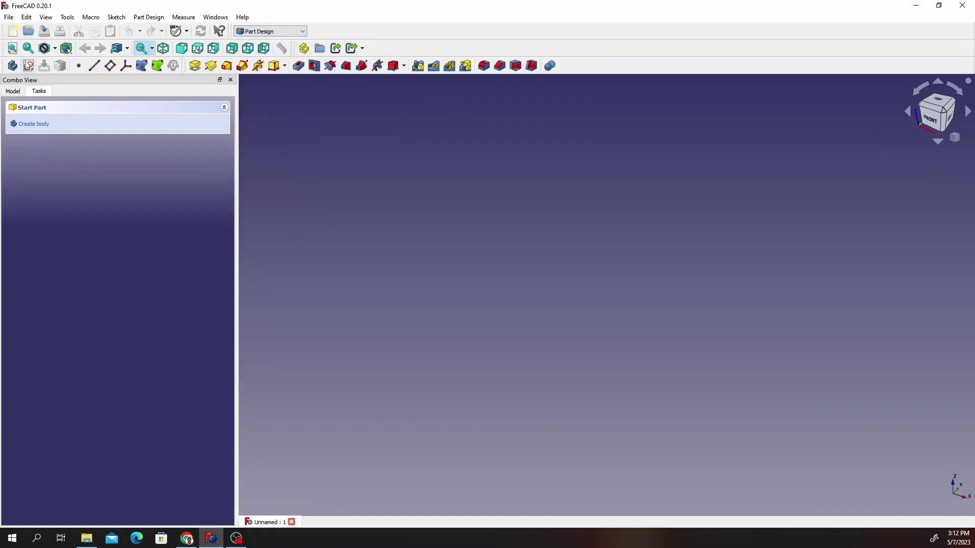
{"action": "left_click", "coordinate": [29, 66]}
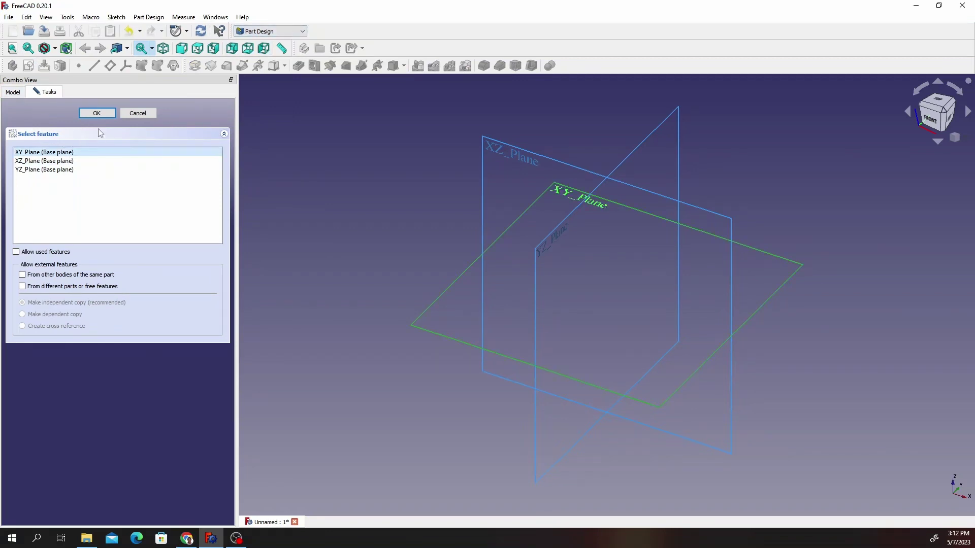
{"action": "left_click", "coordinate": [101, 112]}
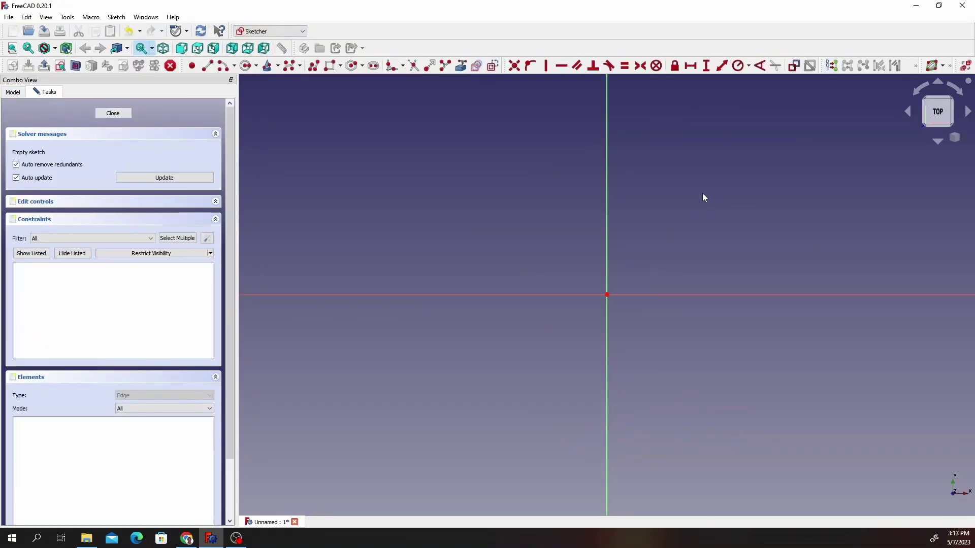
Step: Sketch two overlapping circles with radii of about 6.5 mm and 11.3 mm, above and to the right of the origin
{"action": "scroll", "coordinate": [770, 196], "scroll_direction": "up", "scroll_amount": 4}
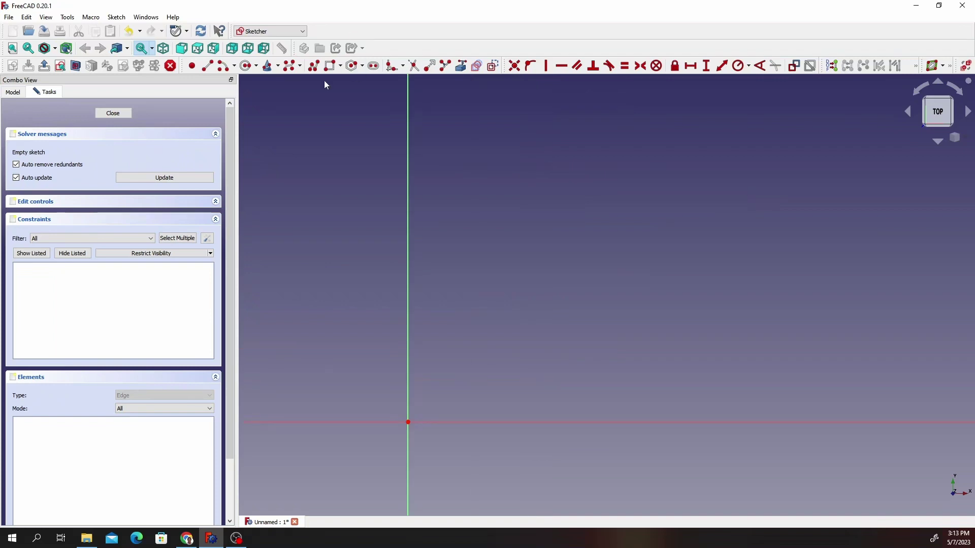
{"action": "left_click", "coordinate": [248, 66]}
{"action": "left_click", "coordinate": [617, 252]}
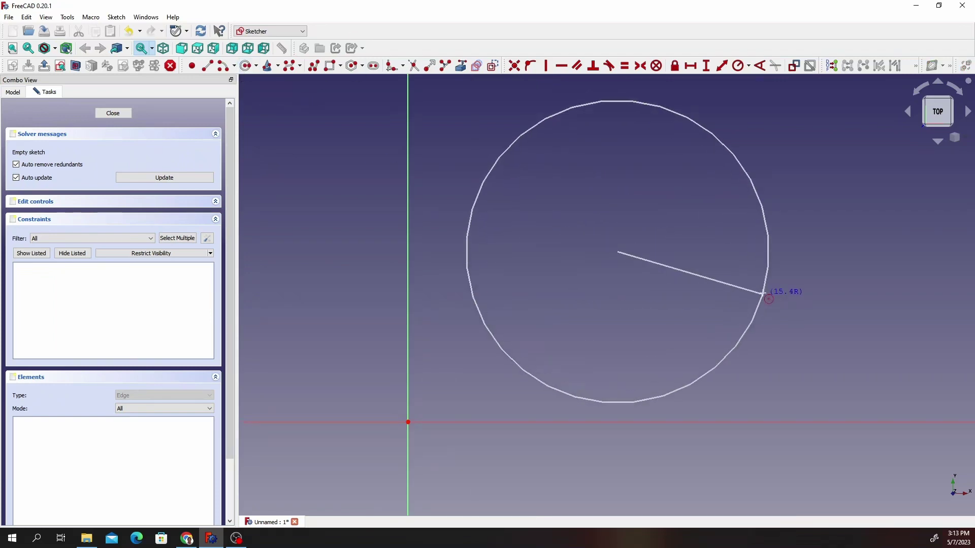
{"action": "left_click", "coordinate": [679, 268]}
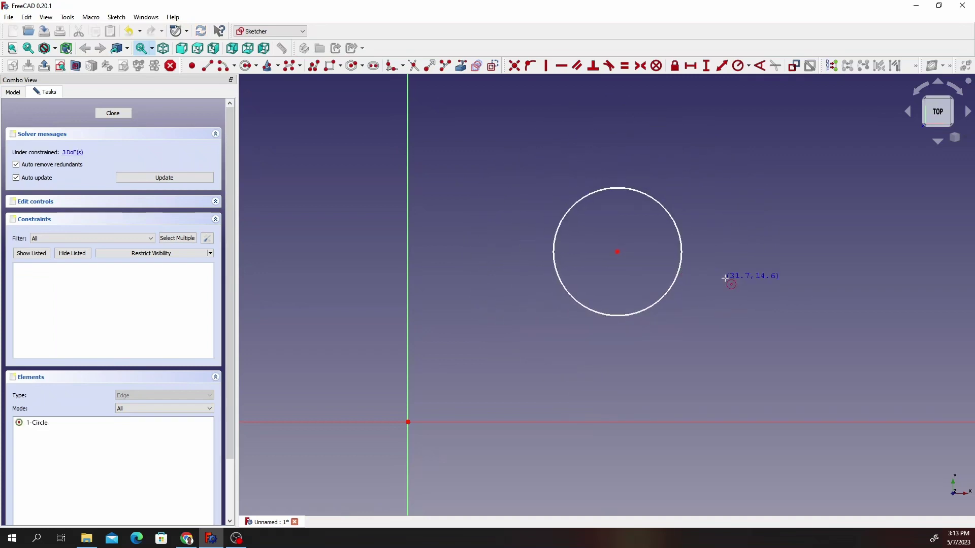
{"action": "left_click", "coordinate": [611, 242]}
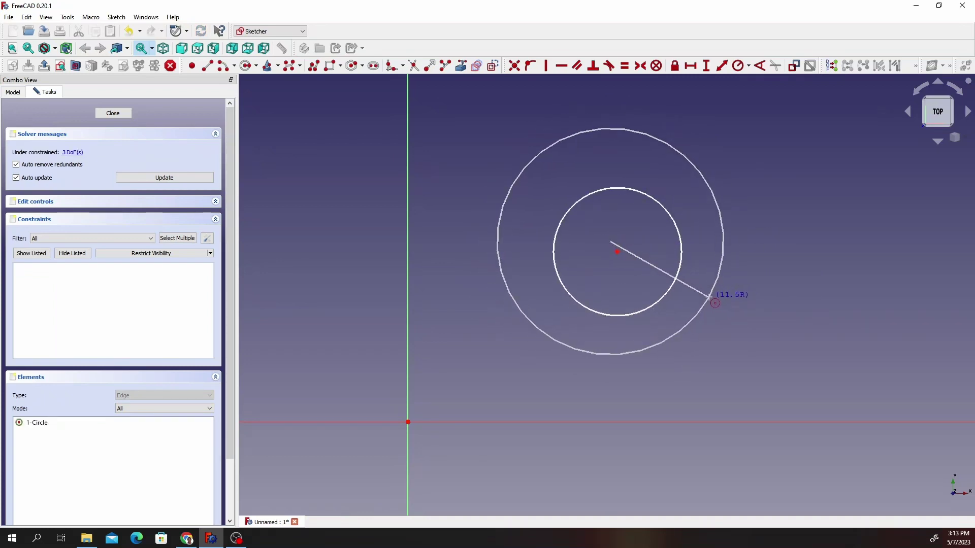
{"action": "left_click", "coordinate": [708, 296]}
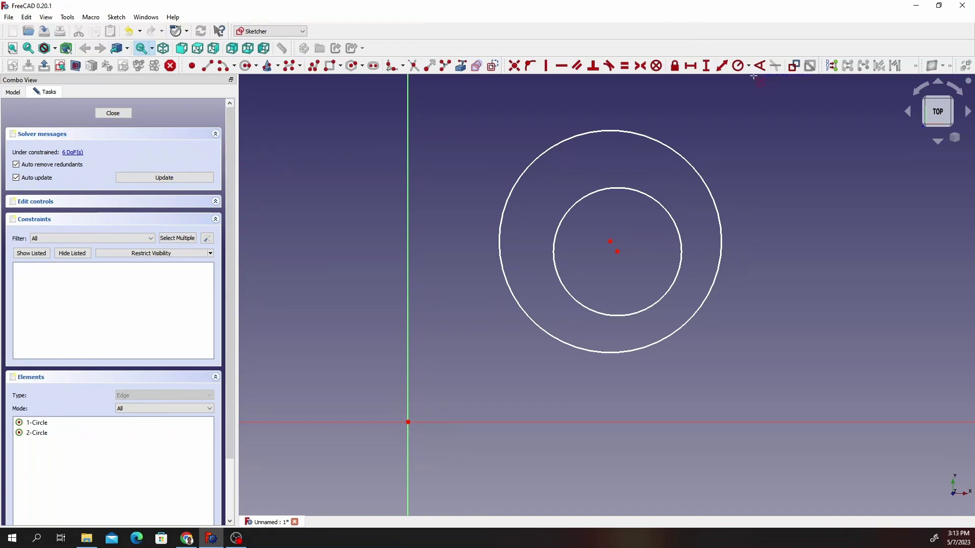
Step: Constrain the outer circle's radius to 25 mm and the inner circle's radius to 21 mm
{"action": "left_click", "coordinate": [738, 66]}
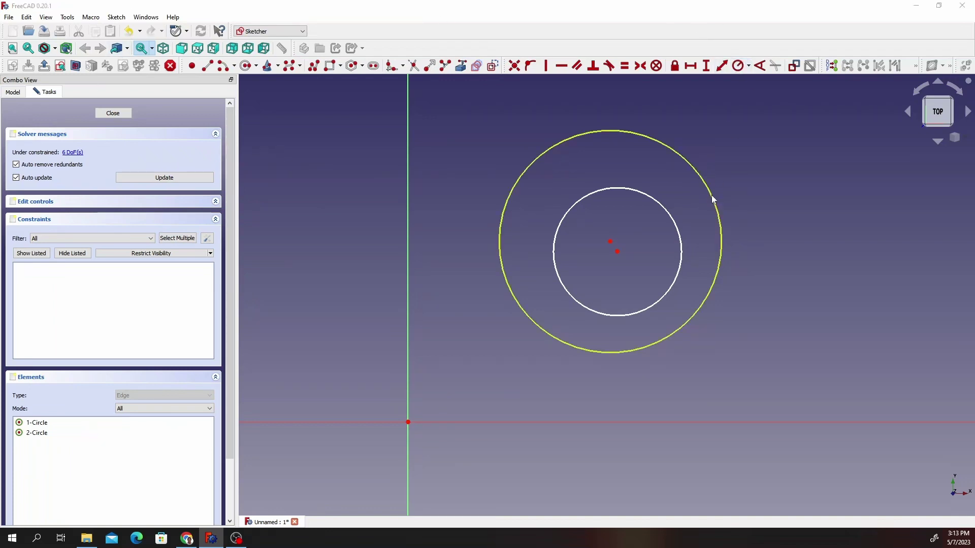
{"action": "left_click", "coordinate": [712, 200]}
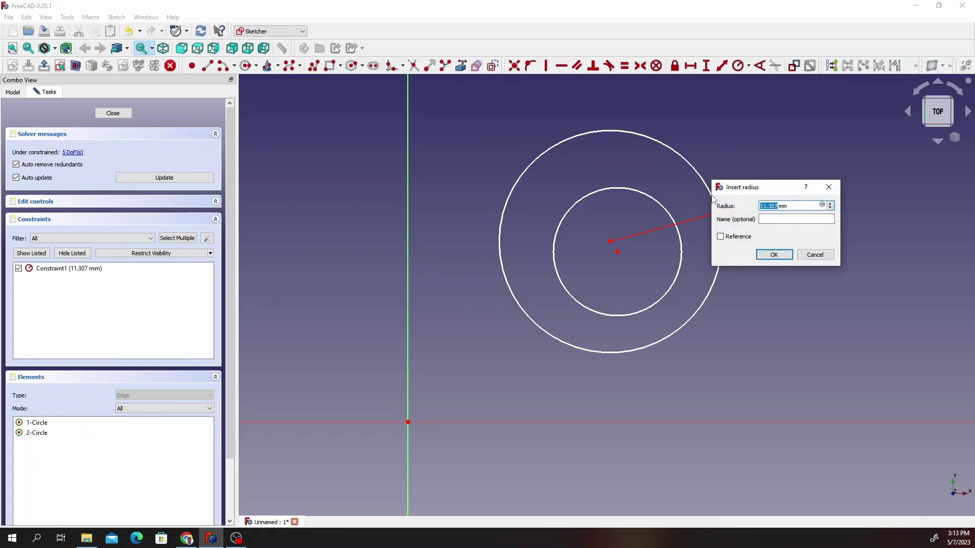
{"action": "type", "text": "25"}
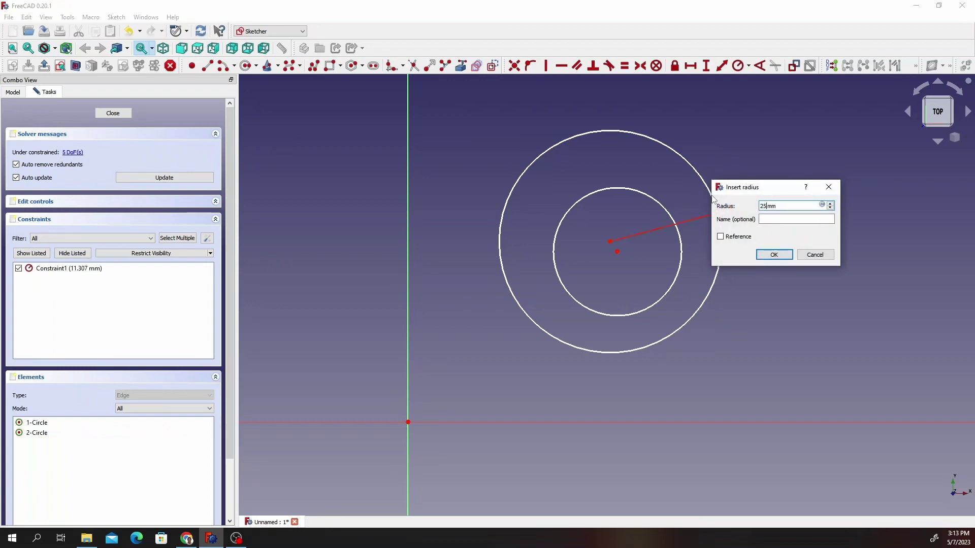
{"action": "left_click", "coordinate": [773, 254]}
{"action": "left_click", "coordinate": [683, 251]}
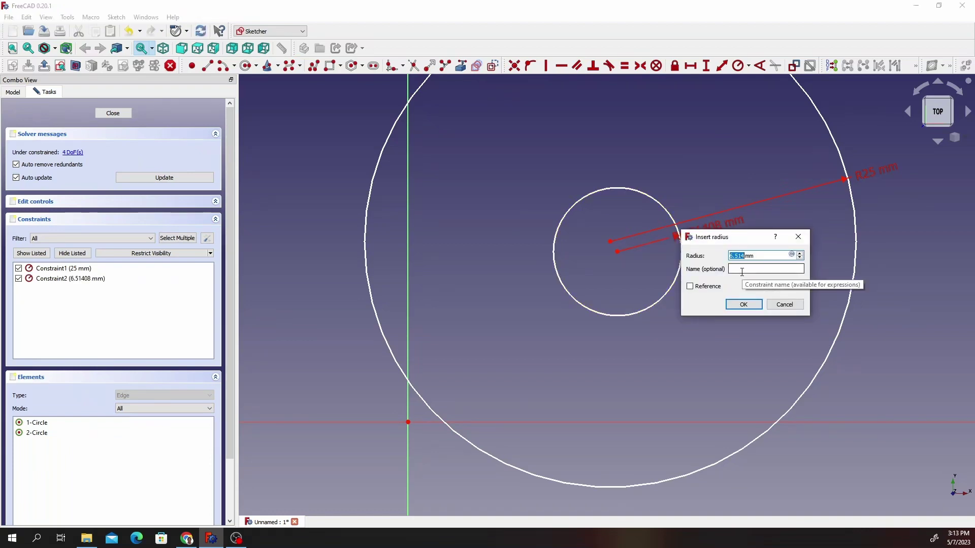
{"action": "type", "text": "21"}
{"action": "left_click", "coordinate": [743, 304]}
Step: Move the two radius dimension labels apart and outside the circles so they no longer overlap
{"action": "scroll", "coordinate": [807, 285], "scroll_direction": "down", "scroll_amount": 5}
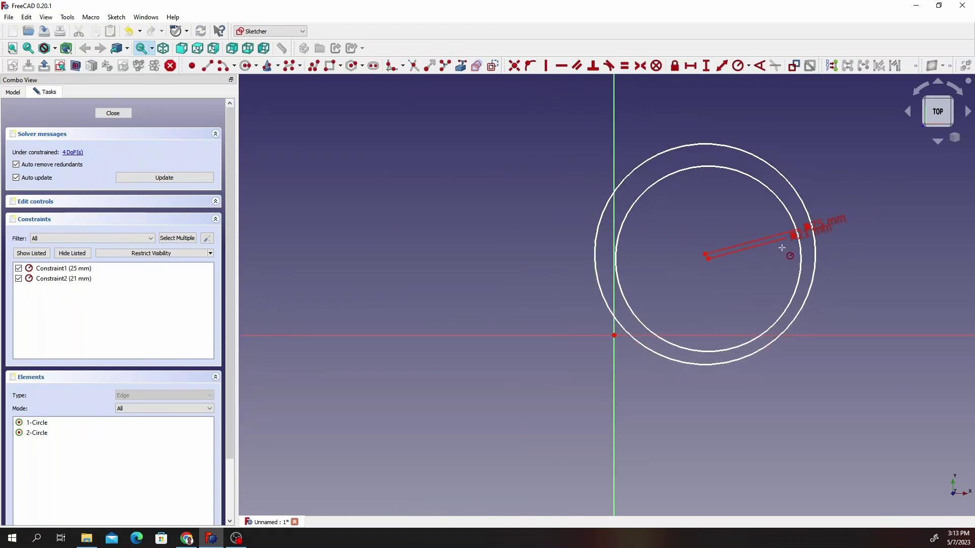
{"action": "scroll", "coordinate": [894, 237], "scroll_direction": "up", "scroll_amount": 3}
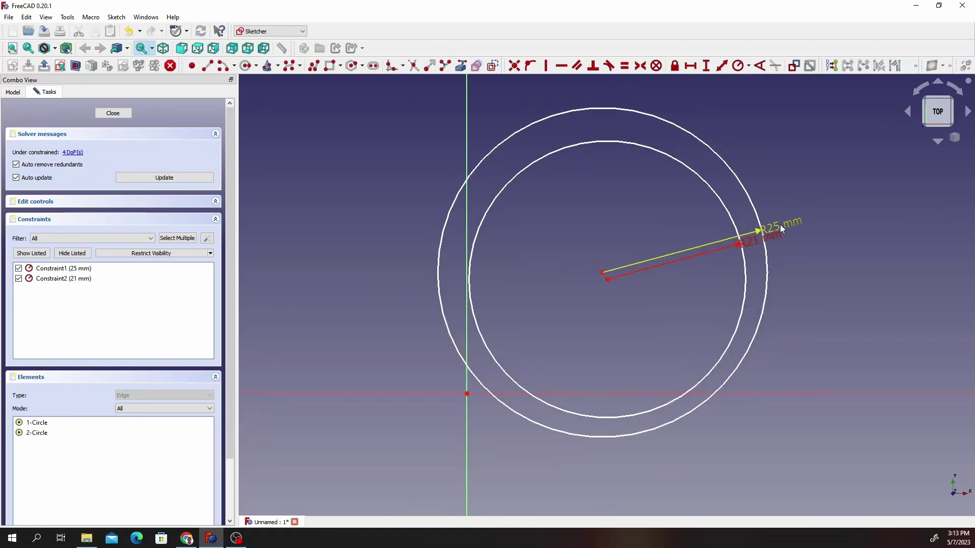
{"action": "left_click_drag", "start_coordinate": [781, 228], "coordinate": [784, 151]}
{"action": "left_click_drag", "start_coordinate": [768, 242], "coordinate": [909, 219]}
Step: Make the centre points of the two circles coincident
{"action": "left_click", "coordinate": [603, 276]}
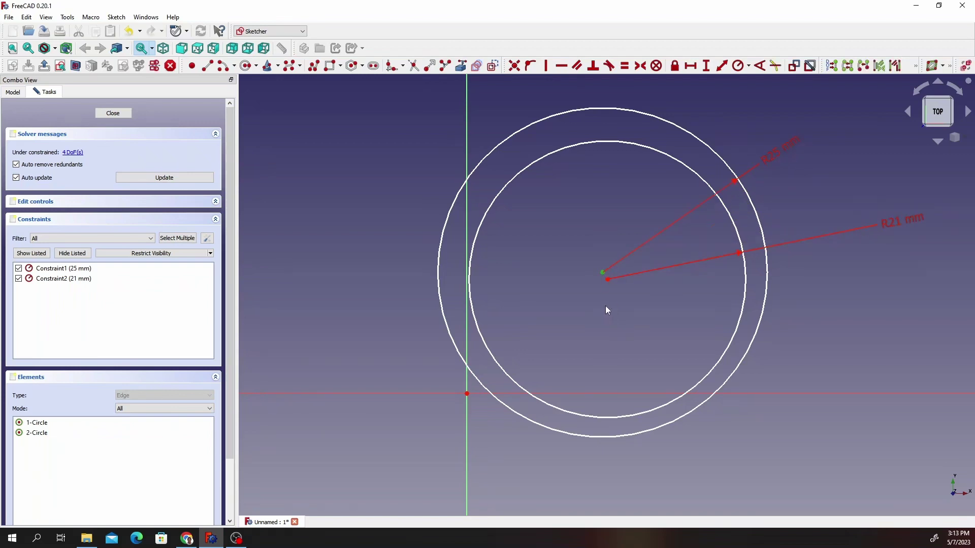
{"action": "left_click", "coordinate": [607, 279]}
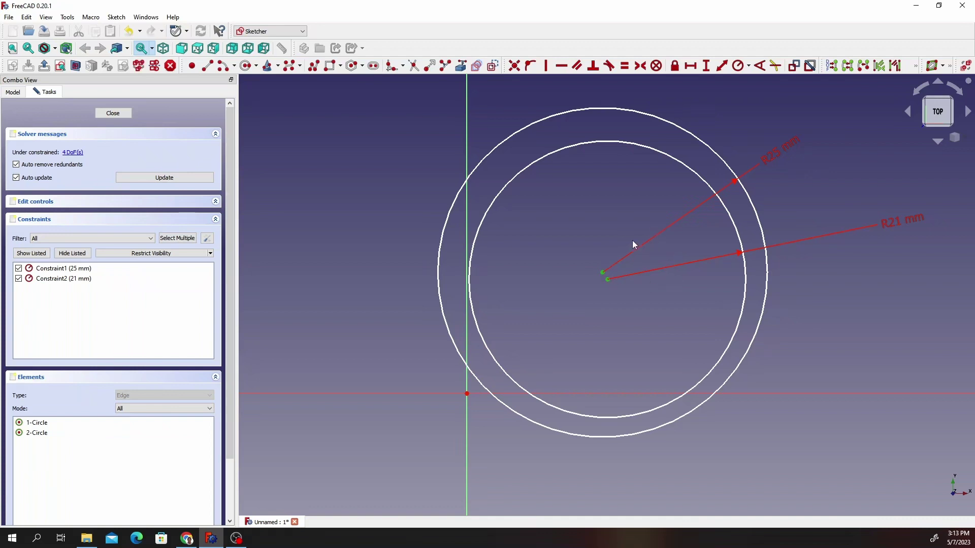
{"action": "left_click", "coordinate": [514, 65]}
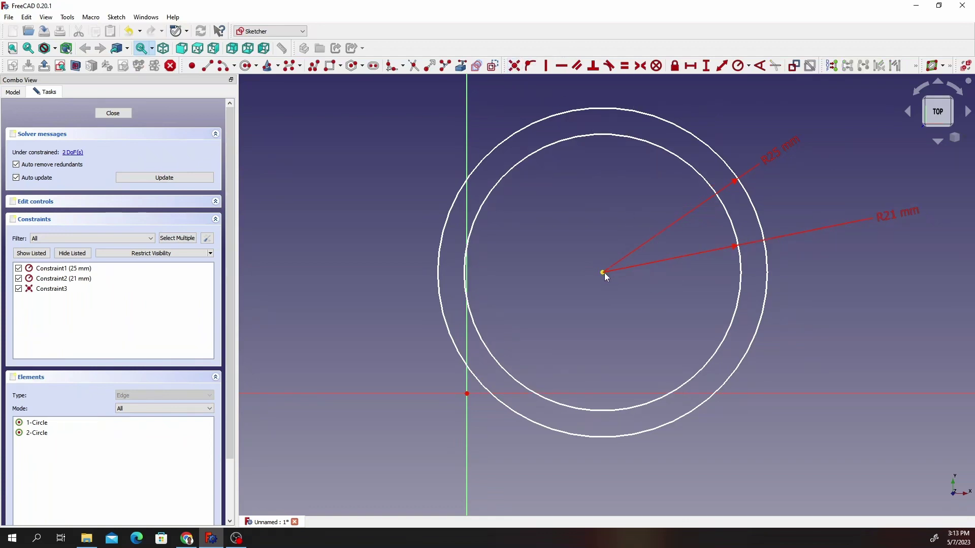
Step: Move the concentric circles farther up and to the right of the origin to make room beneath them
{"action": "left_click_drag", "start_coordinate": [603, 273], "coordinate": [753, 163]}
{"action": "scroll", "coordinate": [742, 188], "scroll_direction": "down", "scroll_amount": 3}
{"action": "scroll", "coordinate": [852, 134], "scroll_direction": "up", "scroll_amount": 2}
{"action": "scroll", "coordinate": [852, 130], "scroll_direction": "up", "scroll_amount": 3}
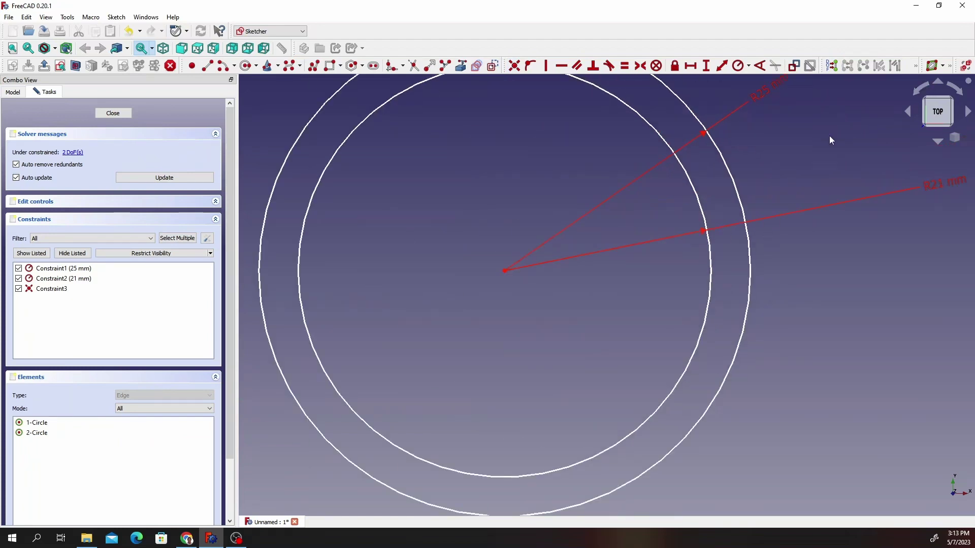
{"action": "scroll", "coordinate": [829, 135], "scroll_direction": "down", "scroll_amount": 2}
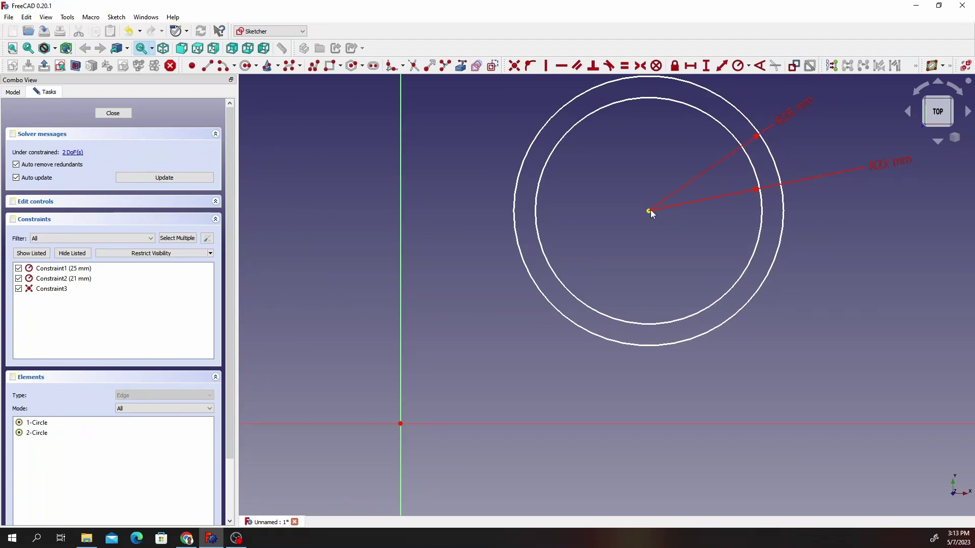
{"action": "left_click_drag", "start_coordinate": [650, 212], "coordinate": [665, 179]}
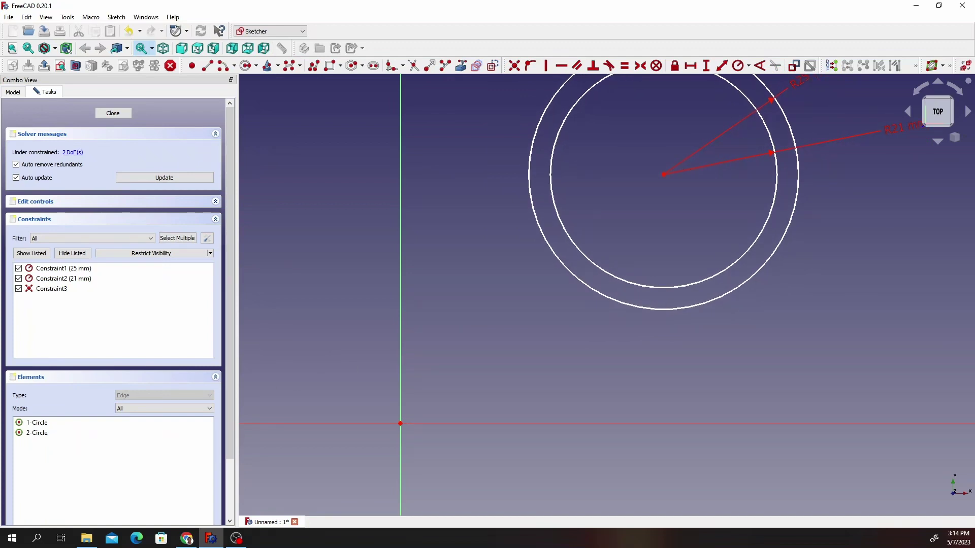
Step: Sketch an open stepped base profile below the circles as a polyline of seven horizontal and vertical segments, with upright ends about 13 mm long
{"action": "left_click", "coordinate": [316, 69]}
{"action": "left_click", "coordinate": [521, 275]}
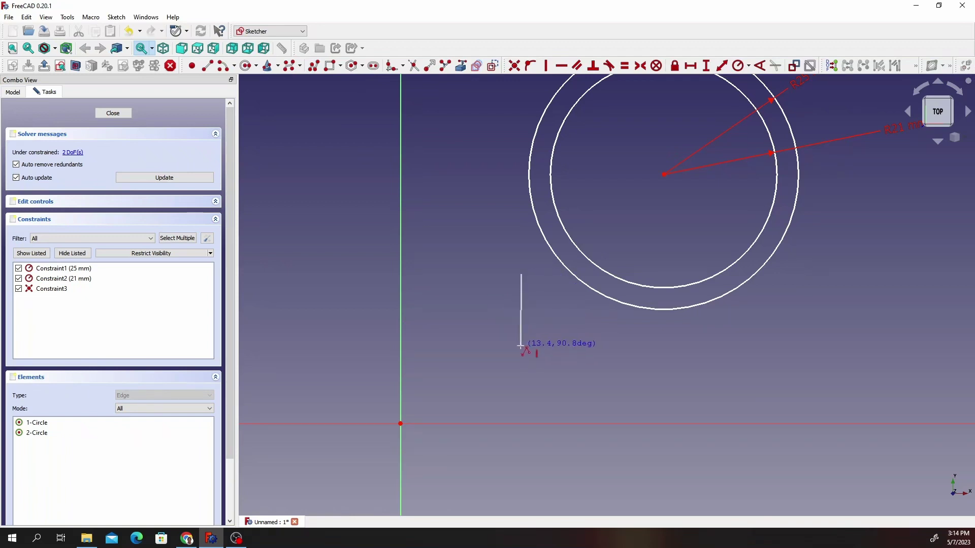
{"action": "left_click", "coordinate": [521, 345]}
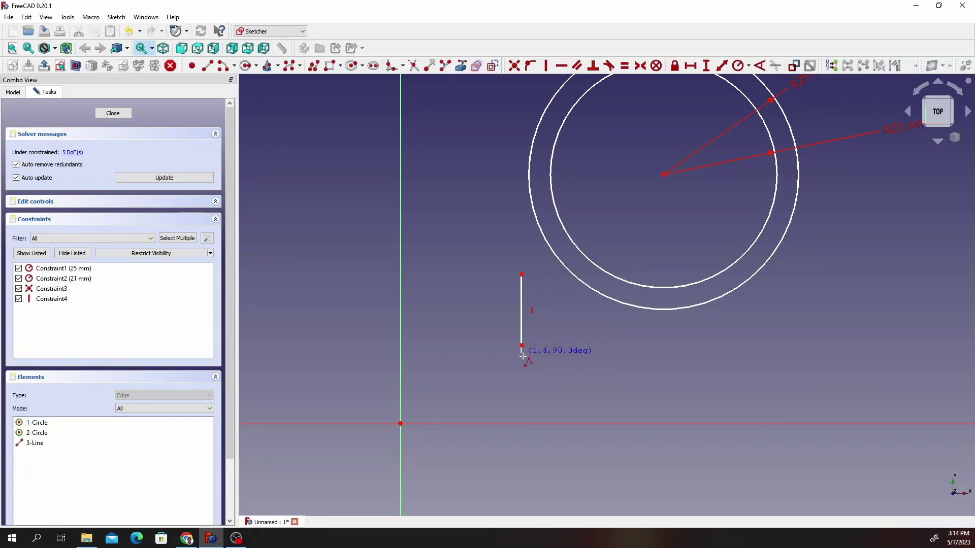
{"action": "left_click", "coordinate": [453, 345]}
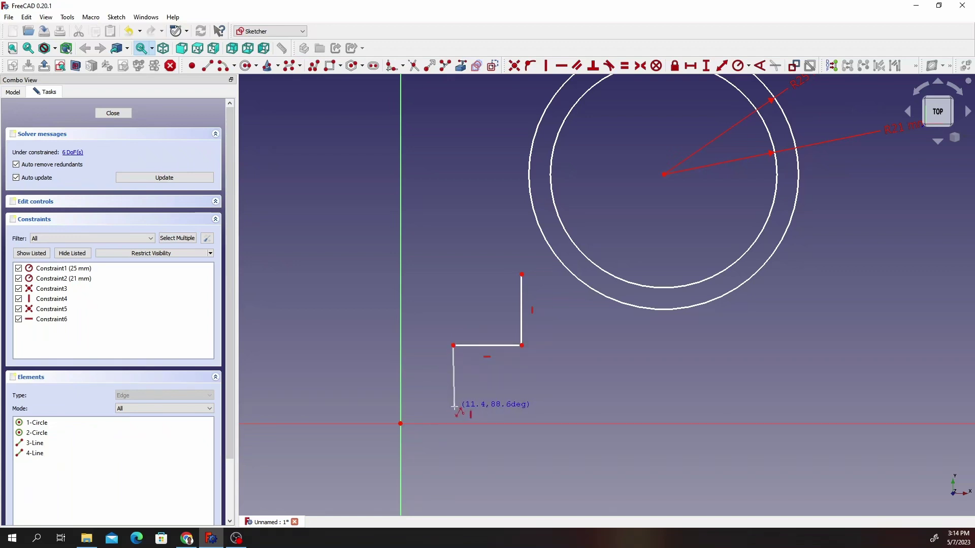
{"action": "left_click", "coordinate": [453, 407]}
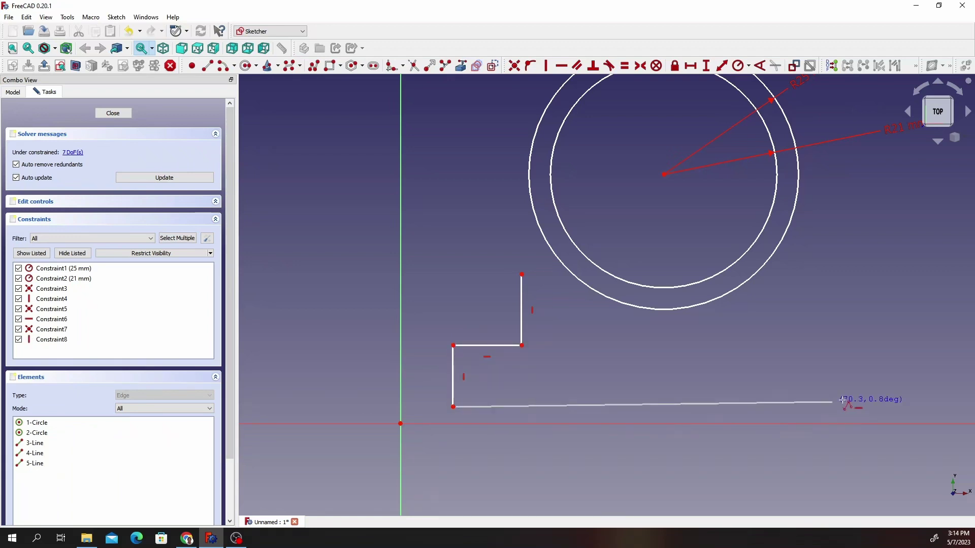
{"action": "left_click", "coordinate": [947, 406]}
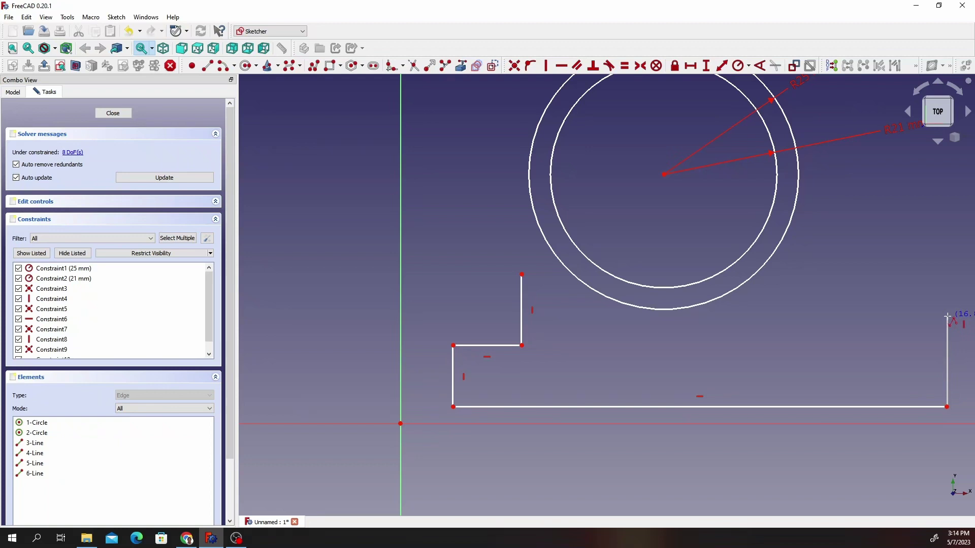
{"action": "left_click", "coordinate": [947, 316]}
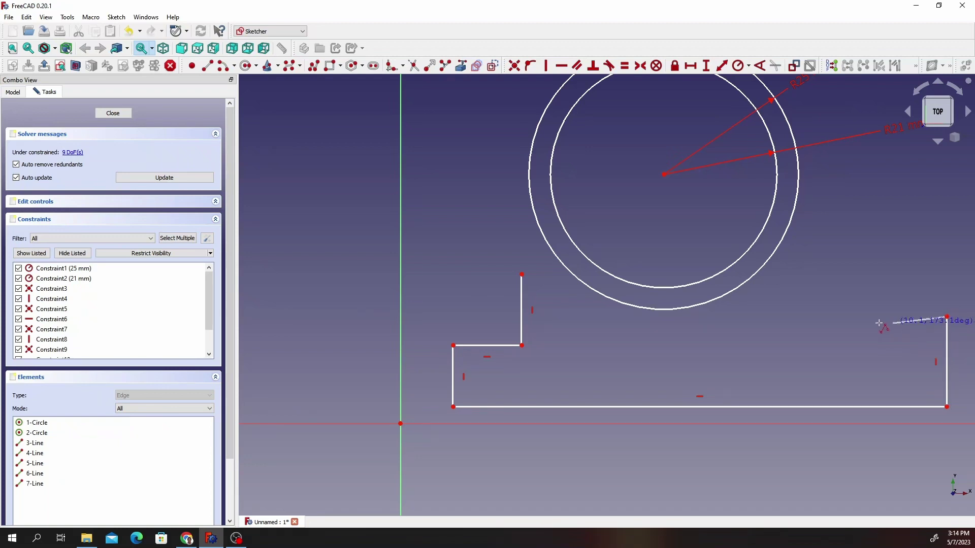
{"action": "left_click", "coordinate": [839, 316]}
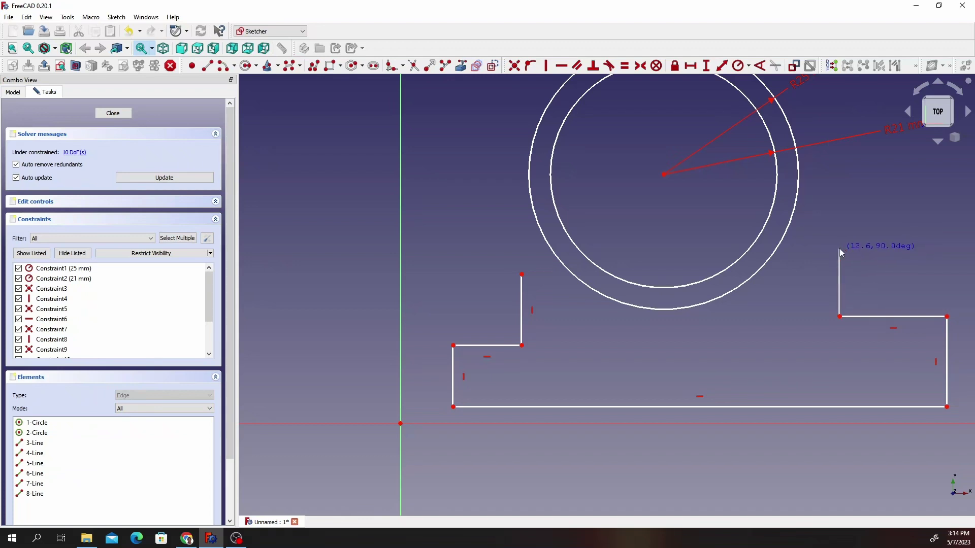
{"action": "left_click", "coordinate": [839, 248]}
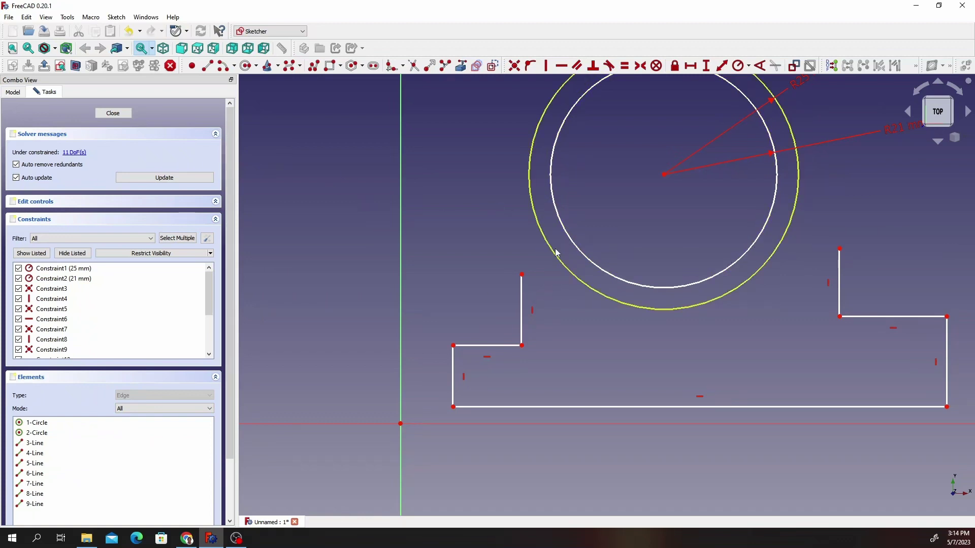
Step: Constrain the free upper endpoints of both upright base lines to lie on the 25 mm radius circle
{"action": "left_click", "coordinate": [521, 275]}
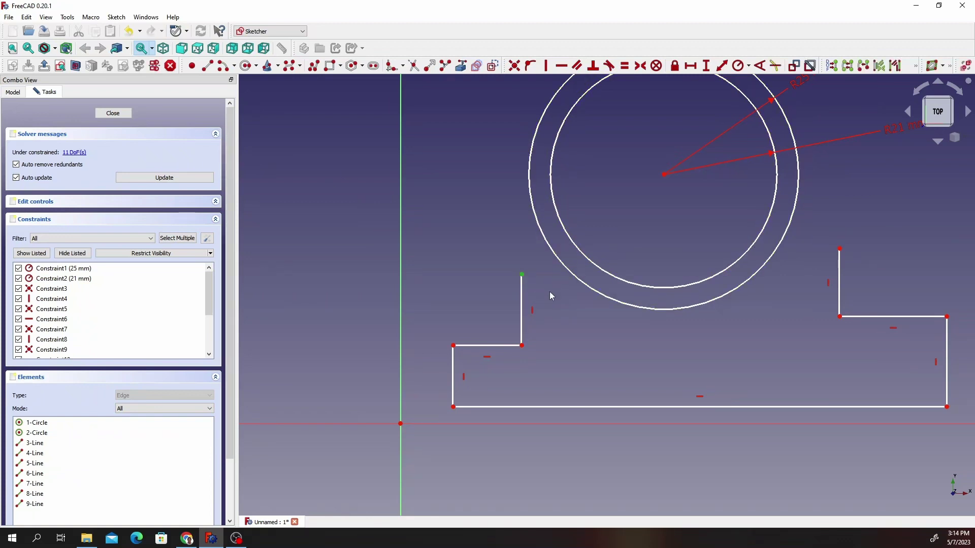
{"action": "left_click", "coordinate": [553, 255]}
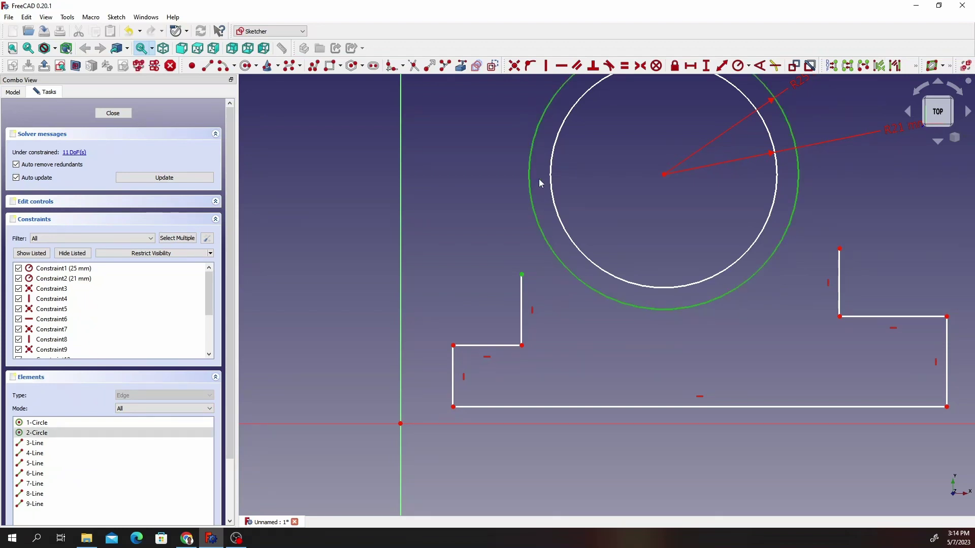
{"action": "left_click", "coordinate": [530, 66]}
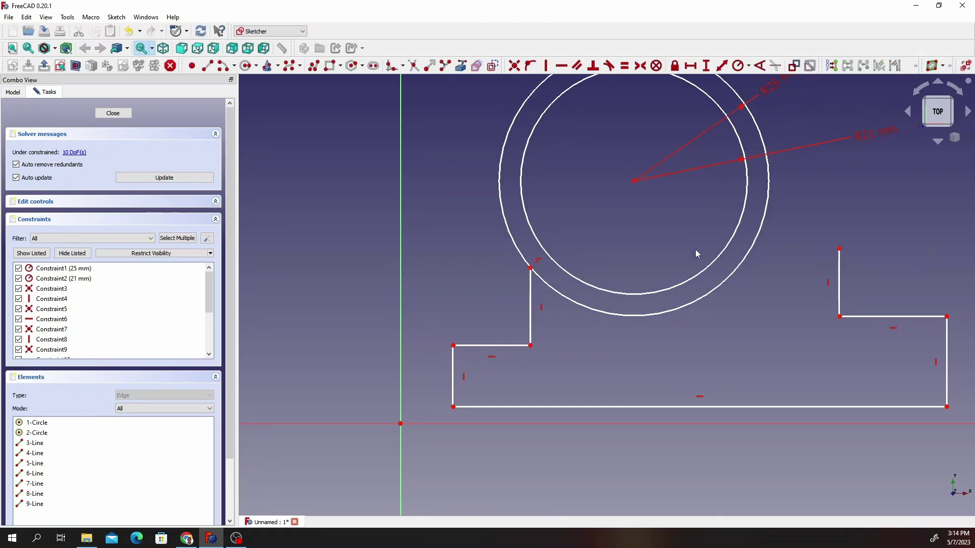
{"action": "left_click", "coordinate": [839, 248]}
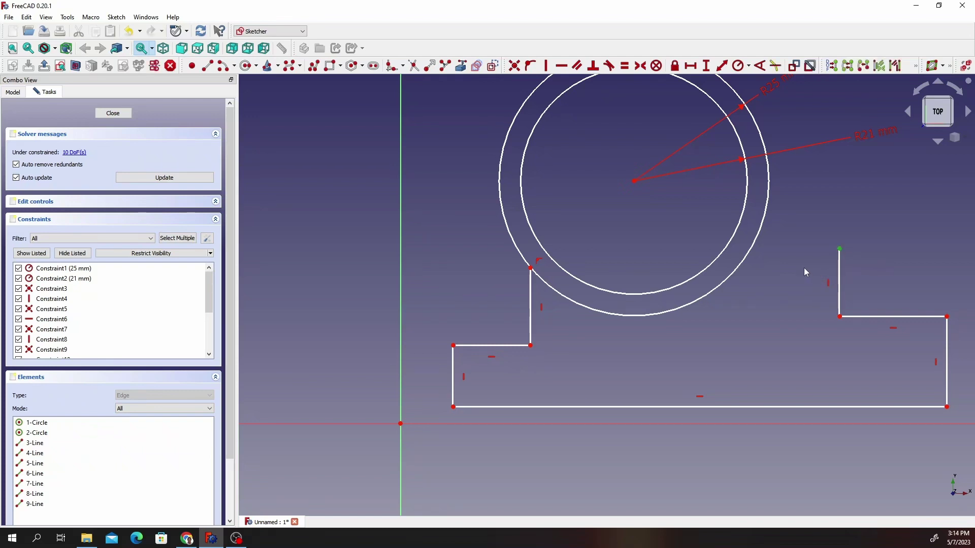
{"action": "left_click", "coordinate": [768, 207]}
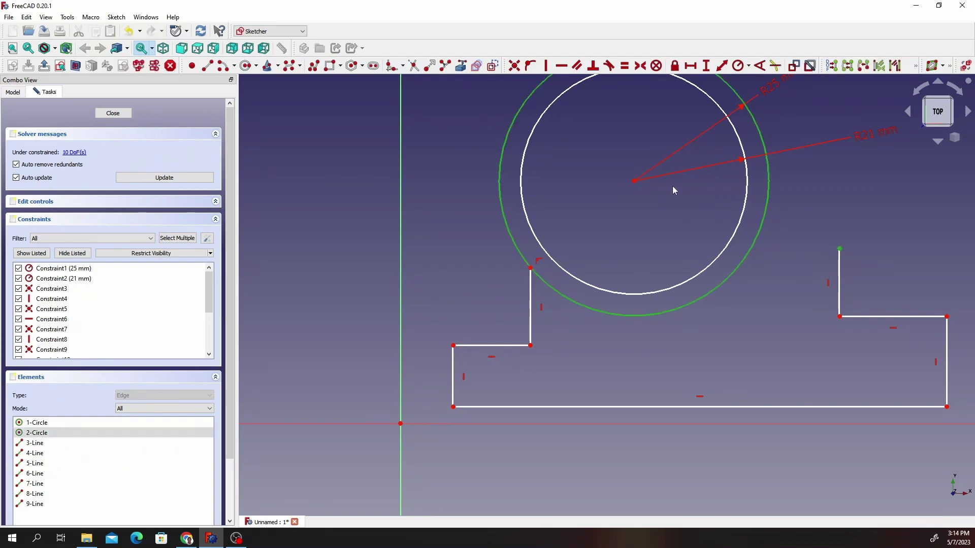
{"action": "left_click", "coordinate": [532, 67]}
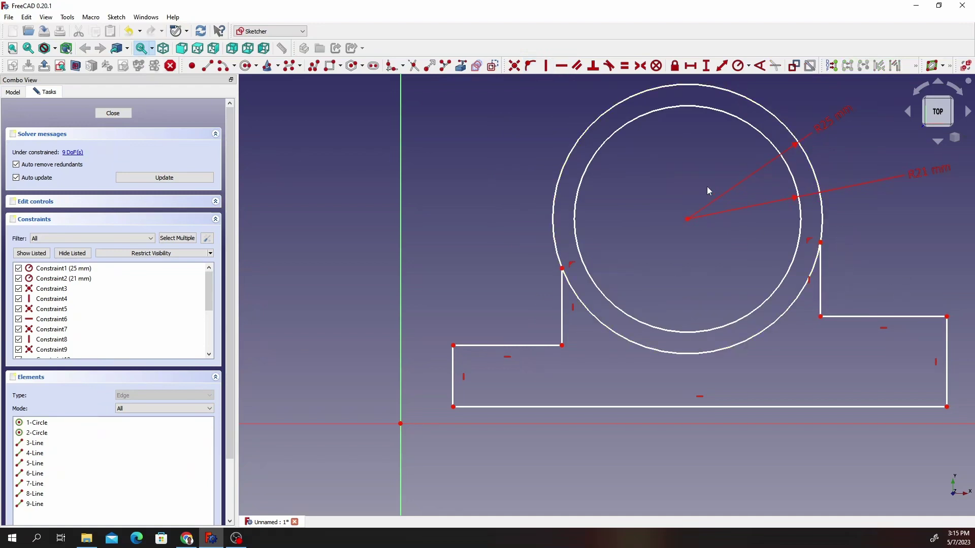
Step: Sketch two vertical lines, each about 15 mm long, from the lower part of the inner circle down to the bottom base line
{"action": "left_click", "coordinate": [207, 67]}
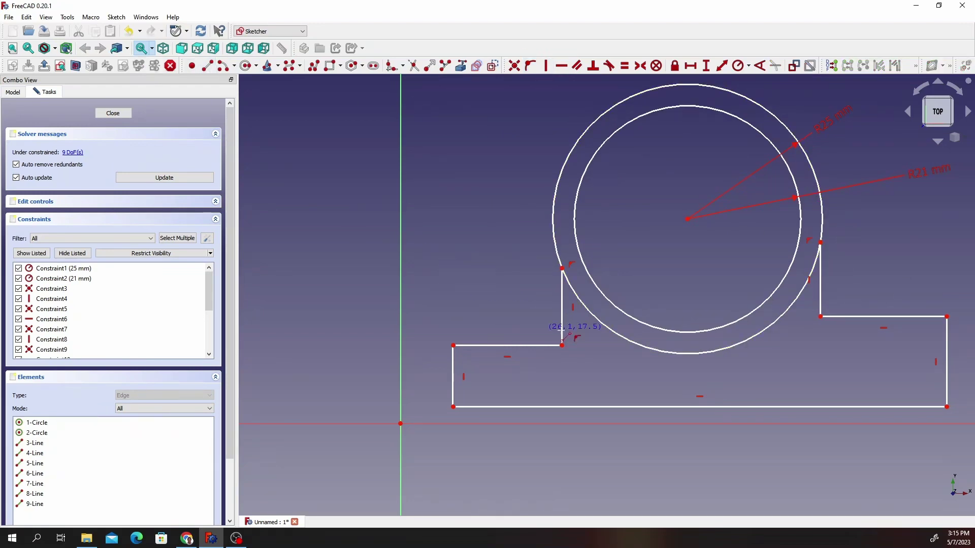
{"action": "left_click", "coordinate": [645, 324]}
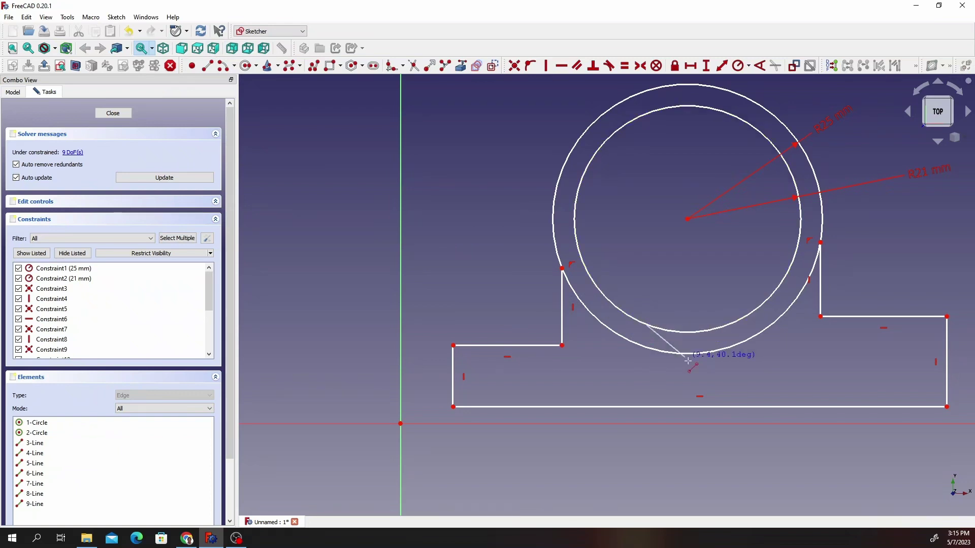
{"action": "left_click", "coordinate": [646, 407]}
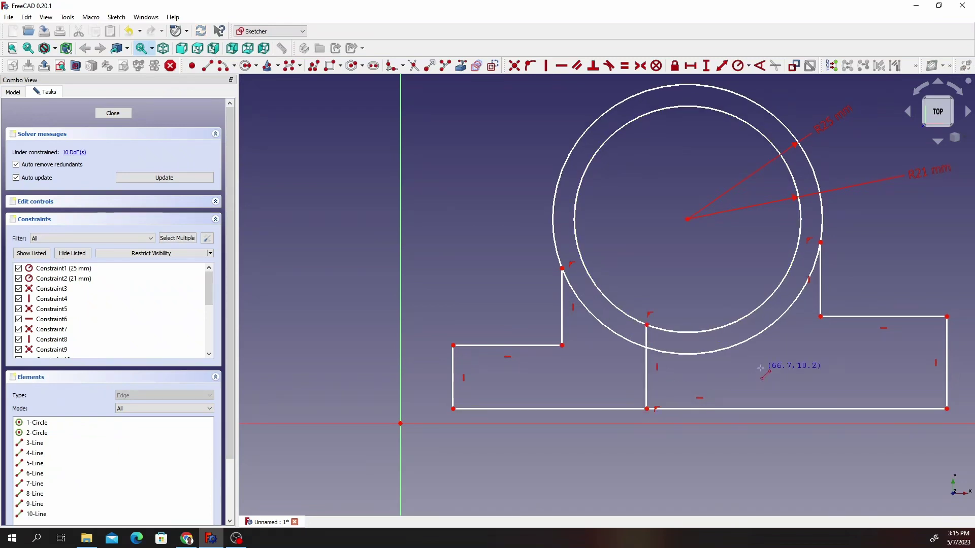
{"action": "left_click", "coordinate": [730, 324]}
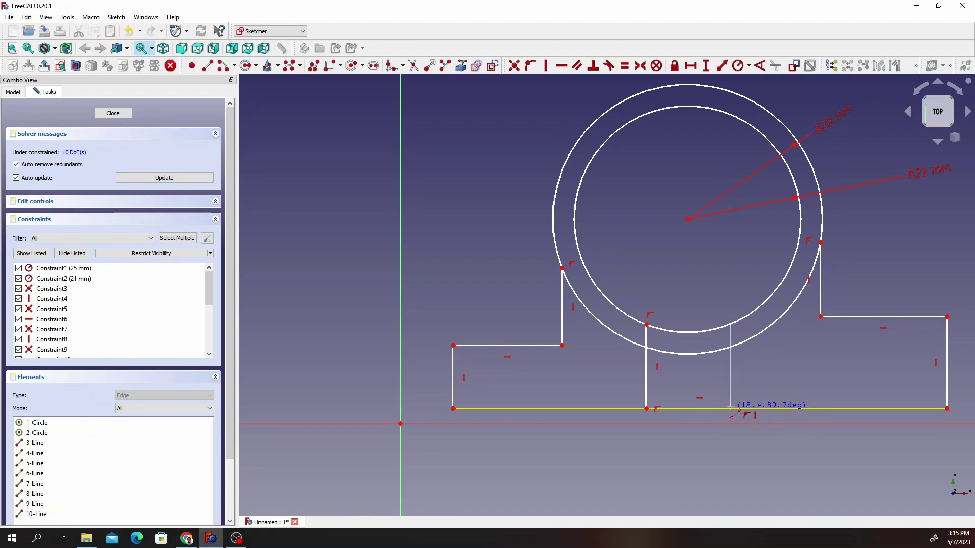
{"action": "left_click", "coordinate": [729, 408]}
{"action": "key", "text": "Escape"}
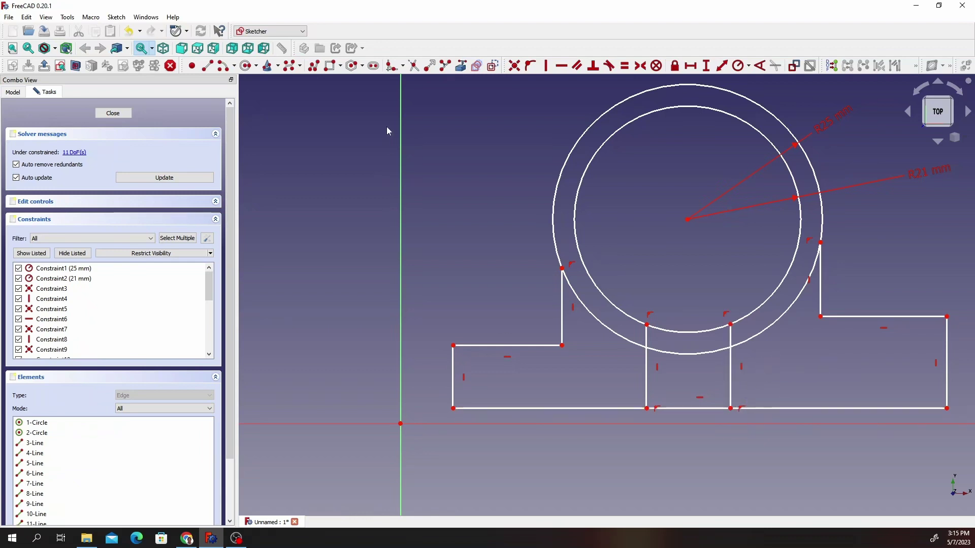
Step: Trim both circles and the base line between the two inner verticals, plus the outer circle's arcs between those verticals and the uprights
{"action": "left_click", "coordinate": [412, 68]}
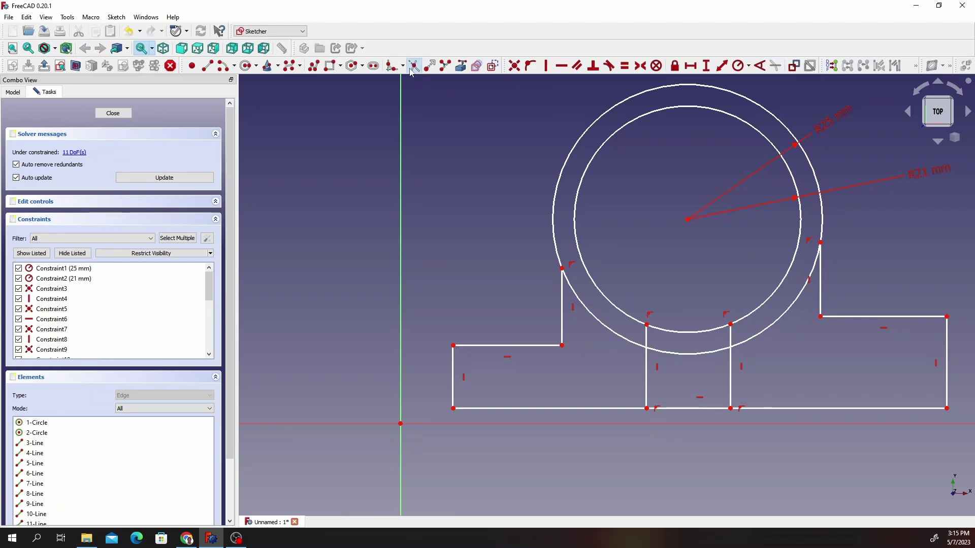
{"action": "left_click", "coordinate": [686, 354]}
{"action": "left_click", "coordinate": [688, 333]}
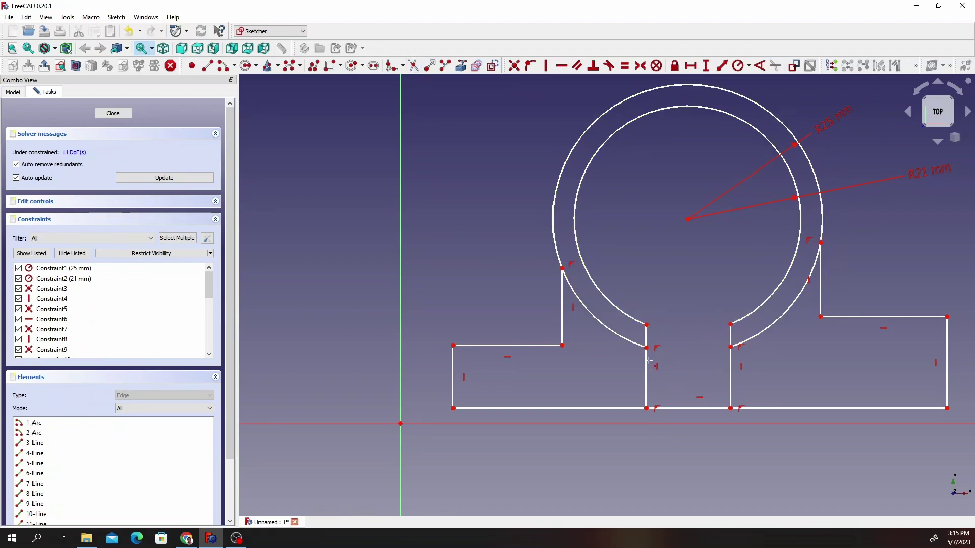
{"action": "left_click", "coordinate": [610, 333]}
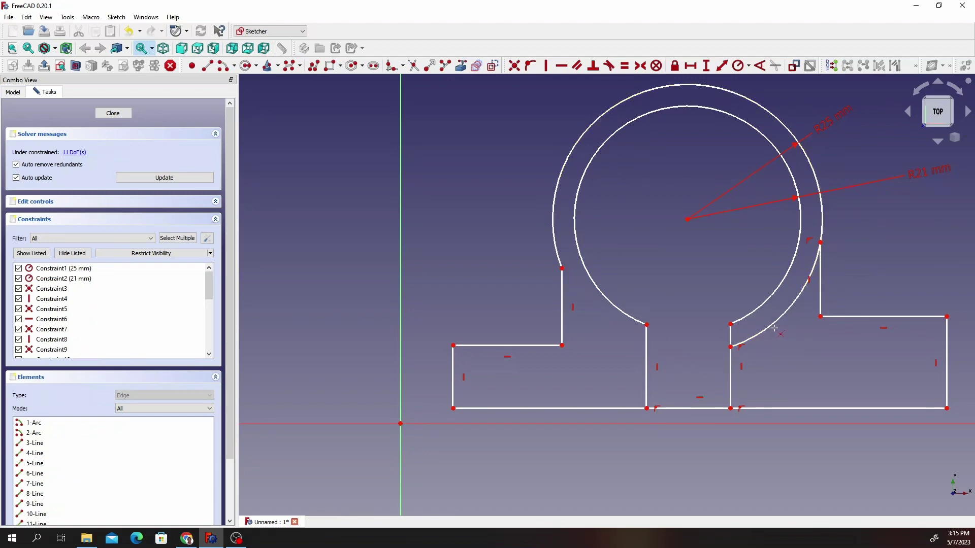
{"action": "left_click", "coordinate": [778, 323]}
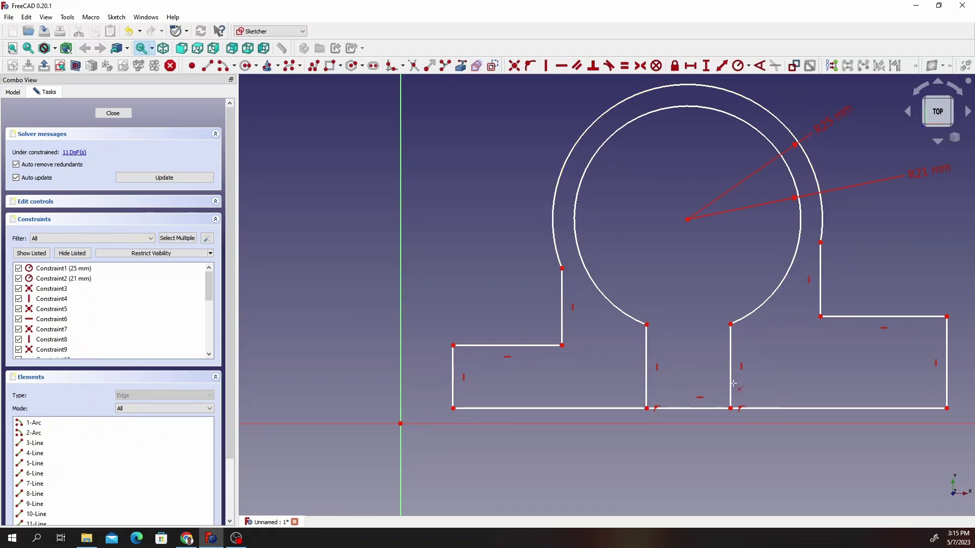
{"action": "left_click", "coordinate": [682, 408]}
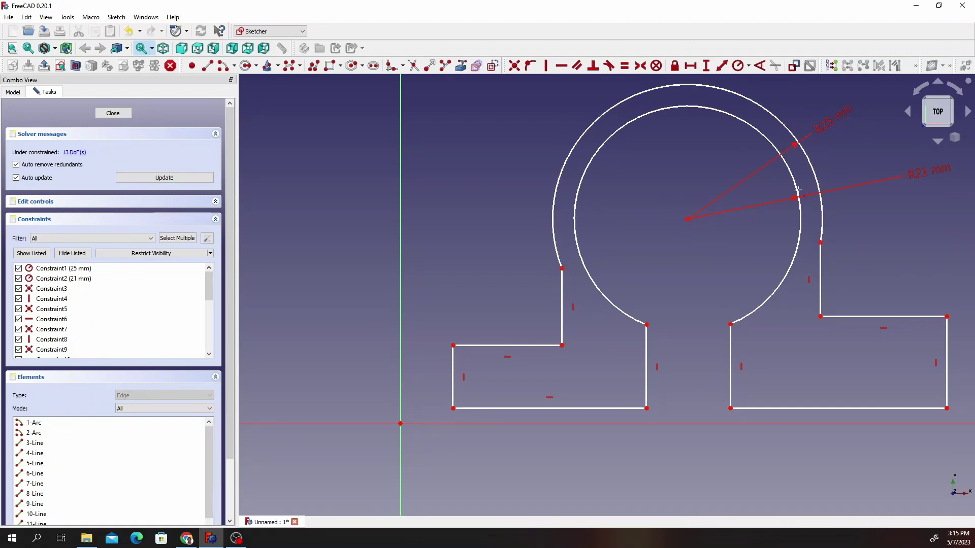
Step: Make both outer upright lines tangent to the 25 mm radius arc at their shared endpoints, accepting the constraint substitutions
{"action": "scroll", "coordinate": [813, 191], "scroll_direction": "down", "scroll_amount": 5}
{"action": "scroll", "coordinate": [919, 193], "scroll_direction": "up", "scroll_amount": 6}
{"action": "scroll", "coordinate": [911, 182], "scroll_direction": "down", "scroll_amount": 3}
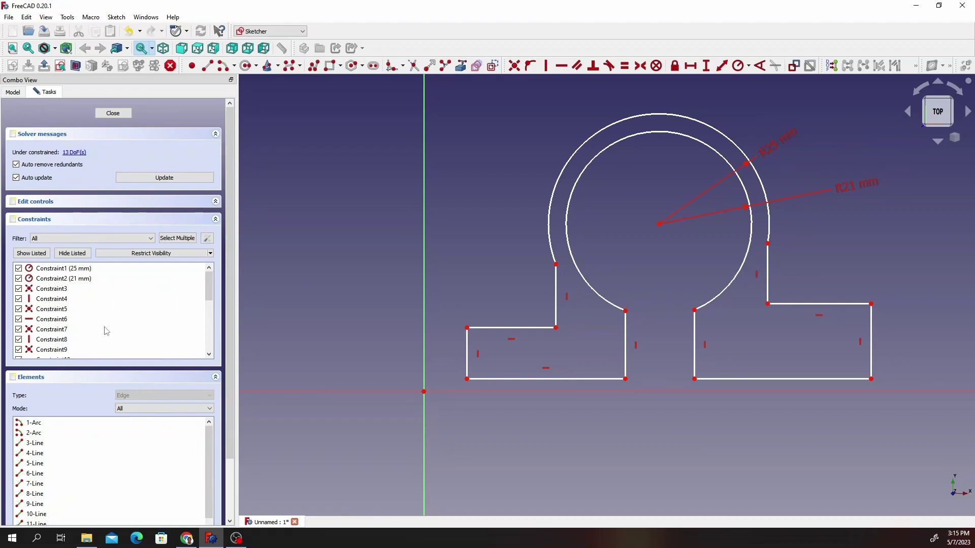
{"action": "left_click", "coordinate": [555, 300]}
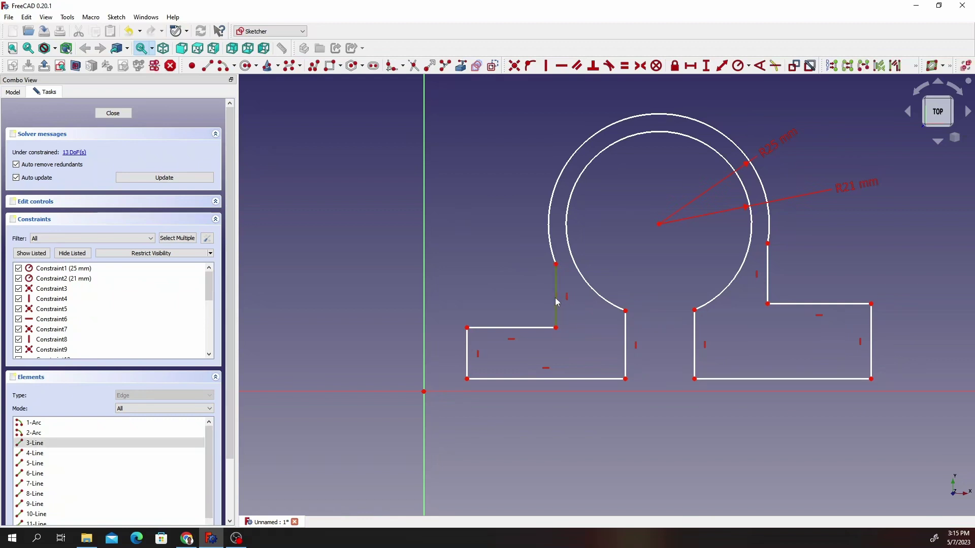
{"action": "left_click", "coordinate": [551, 238]}
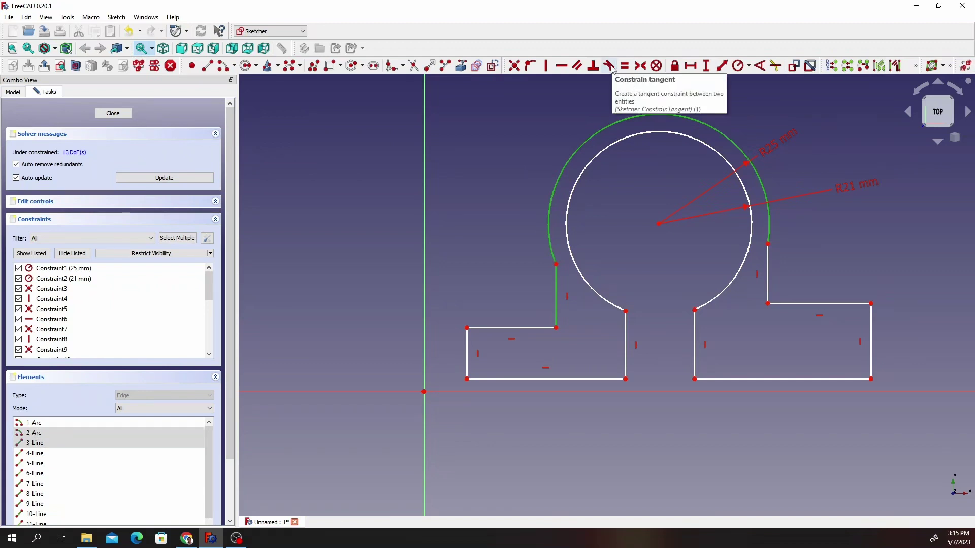
{"action": "left_click", "coordinate": [609, 66]}
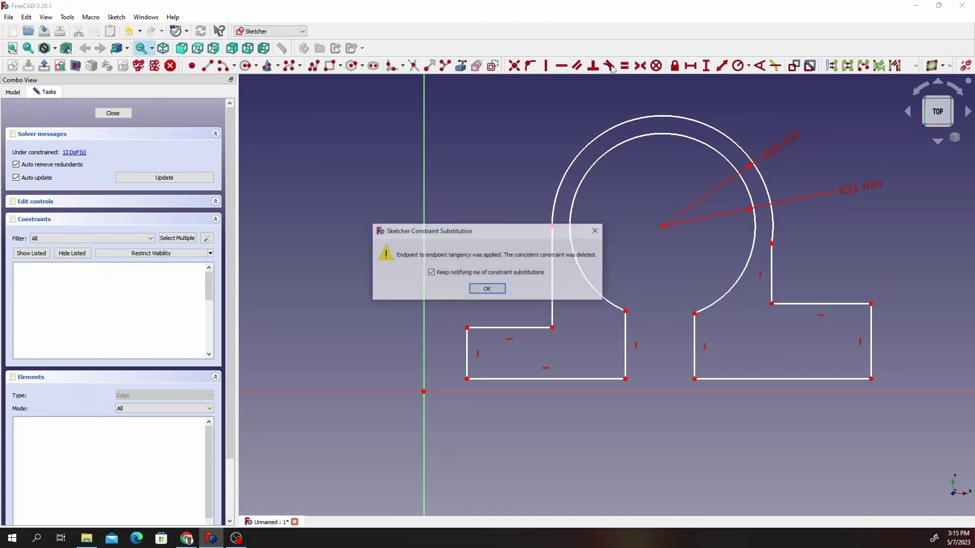
{"action": "left_click", "coordinate": [487, 288]}
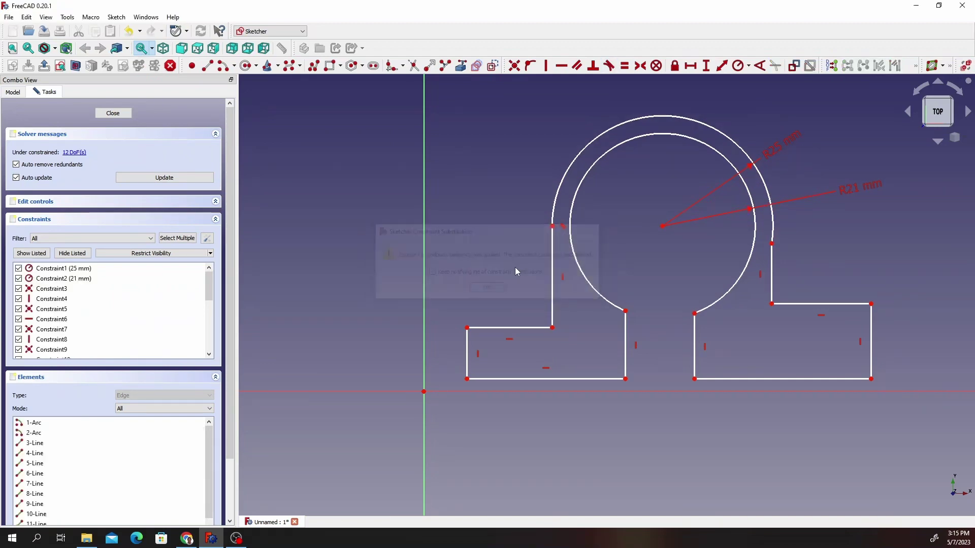
{"action": "left_click", "coordinate": [772, 285]}
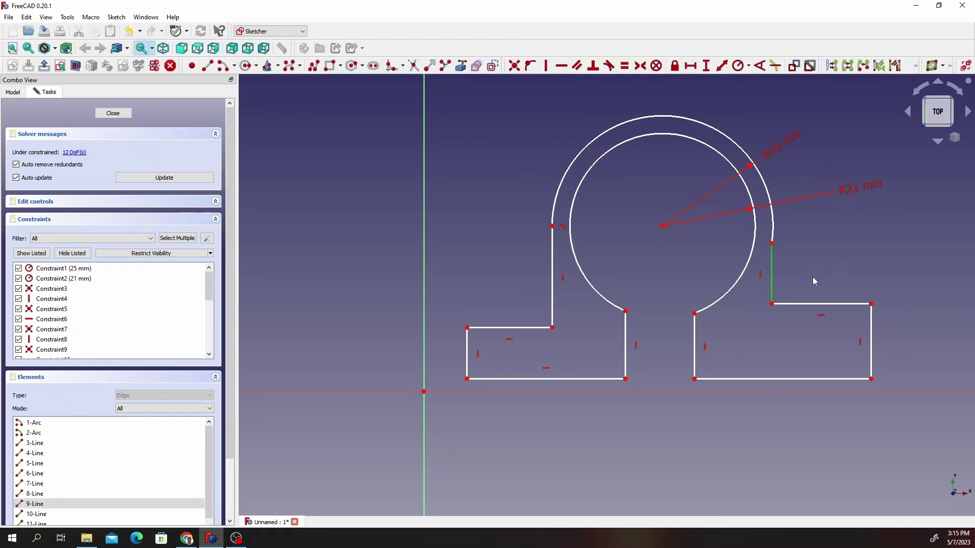
{"action": "left_click", "coordinate": [773, 224]}
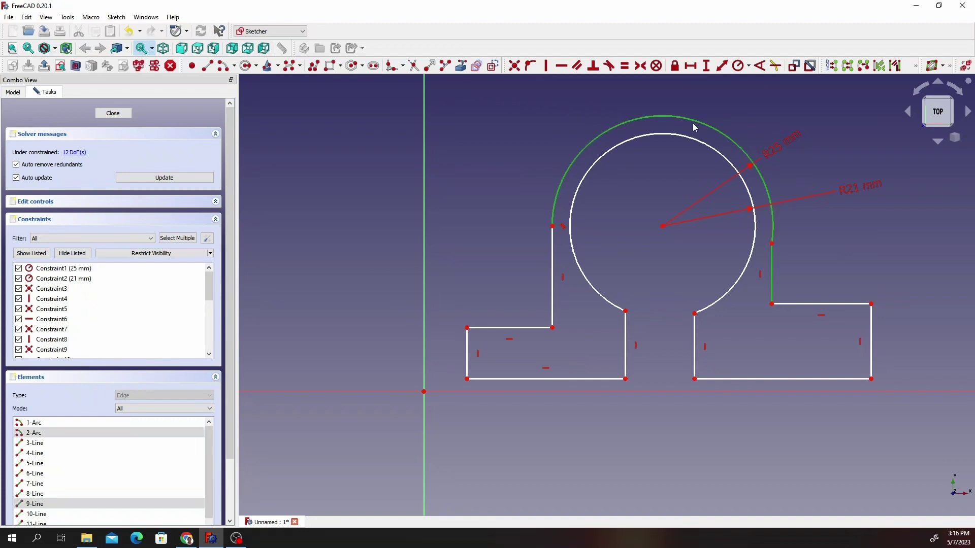
{"action": "left_click", "coordinate": [605, 69]}
{"action": "left_click", "coordinate": [487, 289]}
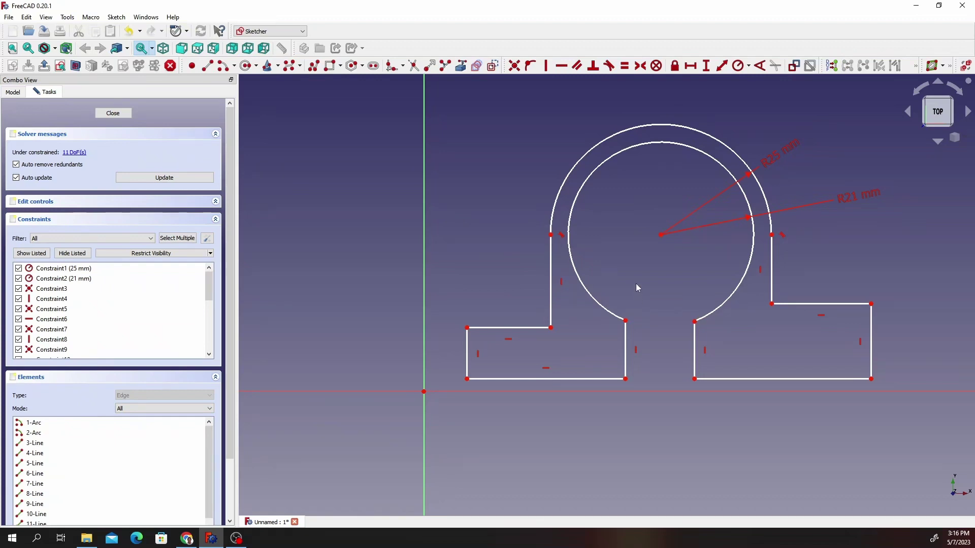
Step: Constrain the two upright lines beneath the outer arc to equal length
{"action": "left_click", "coordinate": [550, 293]}
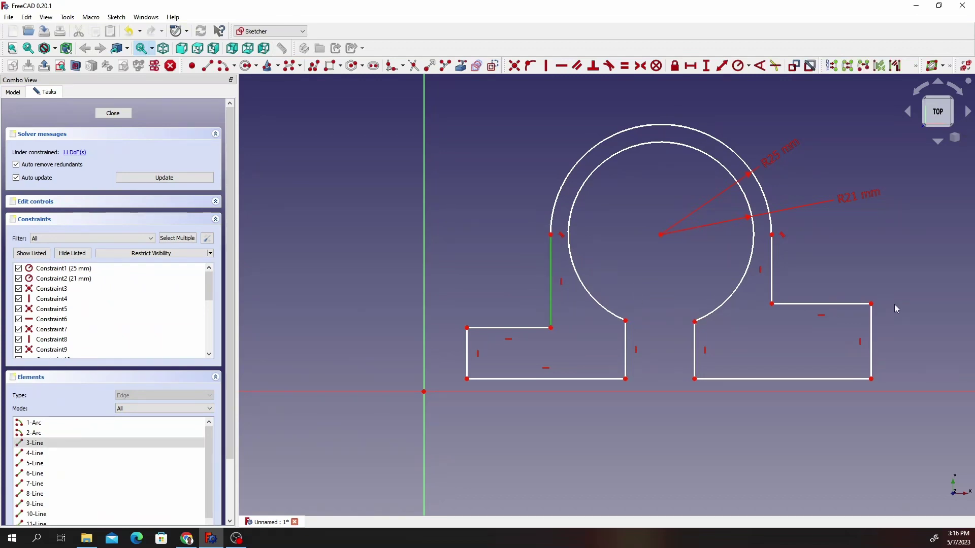
{"action": "left_click", "coordinate": [777, 277]}
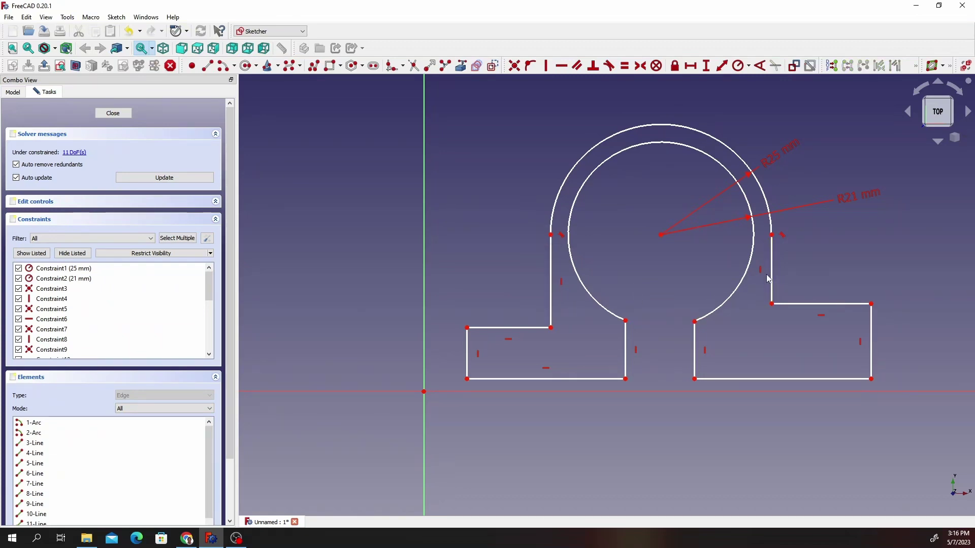
{"action": "left_click_drag", "start_coordinate": [773, 281], "coordinate": [775, 281]}
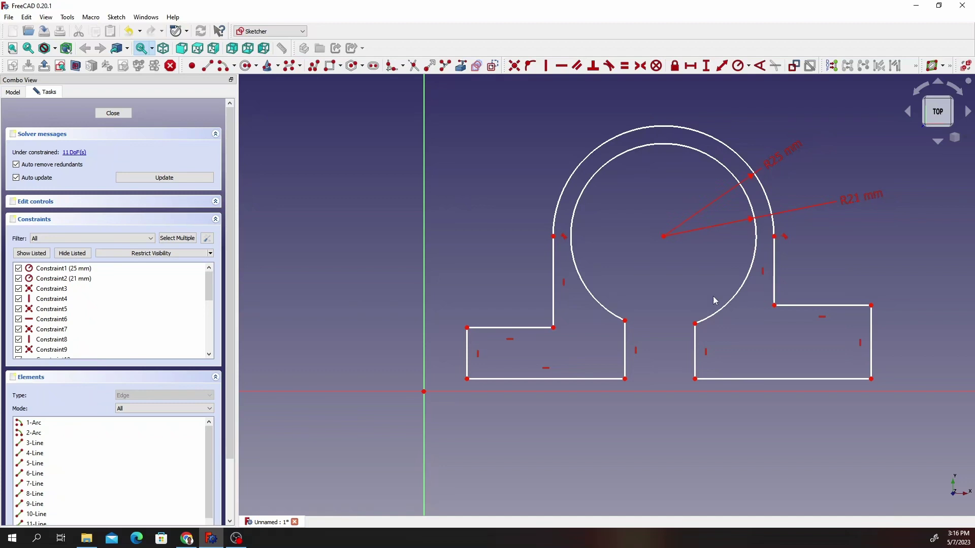
{"action": "left_click", "coordinate": [772, 278]}
{"action": "left_click", "coordinate": [554, 286]}
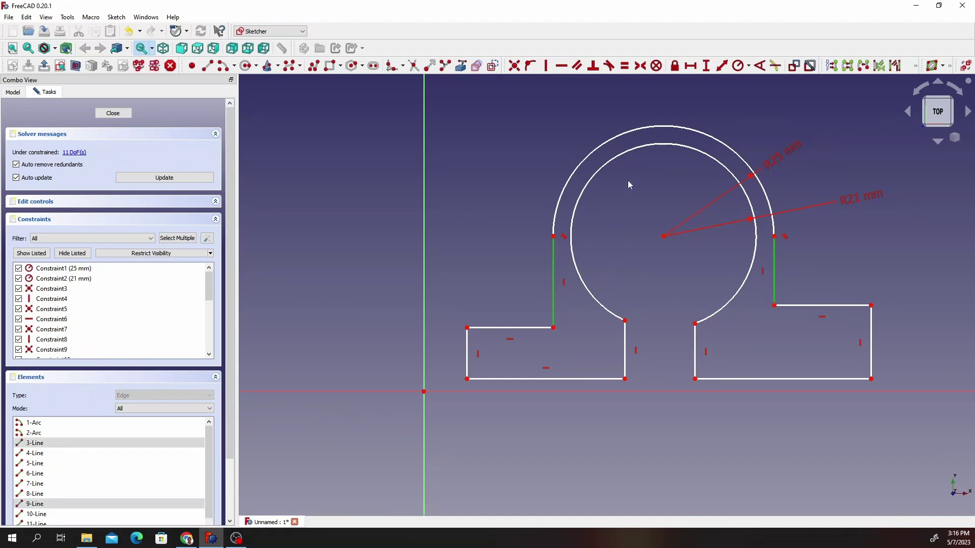
{"action": "left_click", "coordinate": [624, 67]}
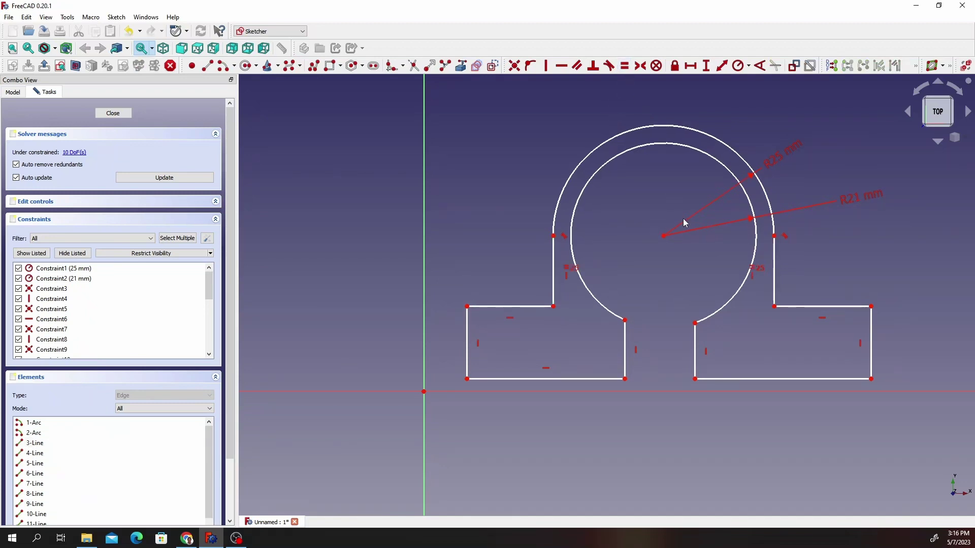
Step: Constrain the four vertical edges of the two base feet, both outer ends and both slot sides, to equal length
{"action": "left_click", "coordinate": [467, 344]}
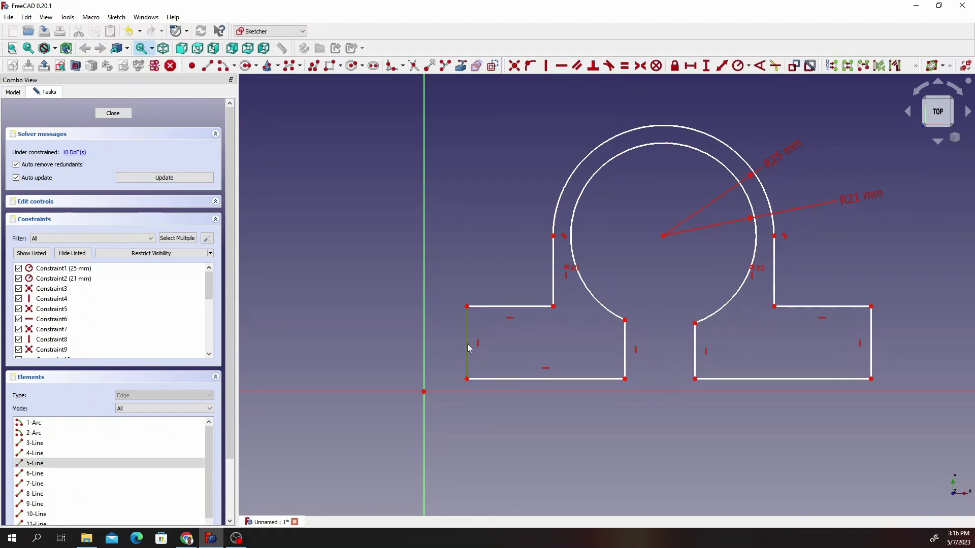
{"action": "left_click", "coordinate": [625, 343], "text": "ctrl"}
{"action": "left_click", "coordinate": [695, 365], "text": "ctrl"}
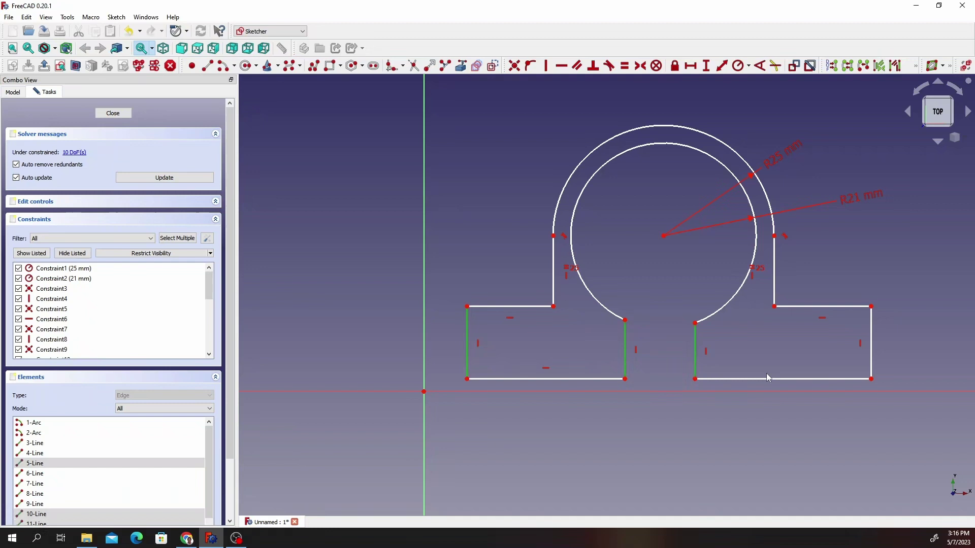
{"action": "left_click", "coordinate": [872, 356], "text": "ctrl"}
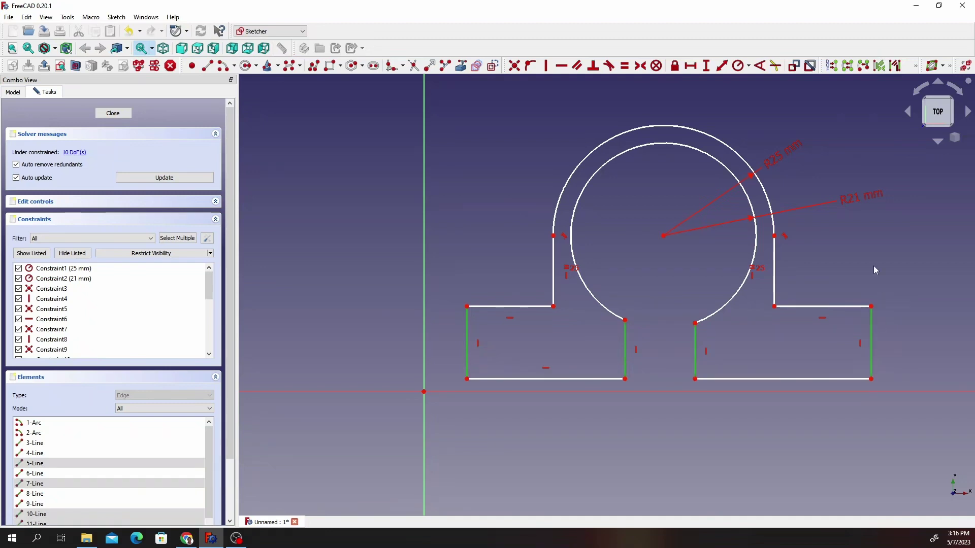
{"action": "left_click", "coordinate": [625, 65]}
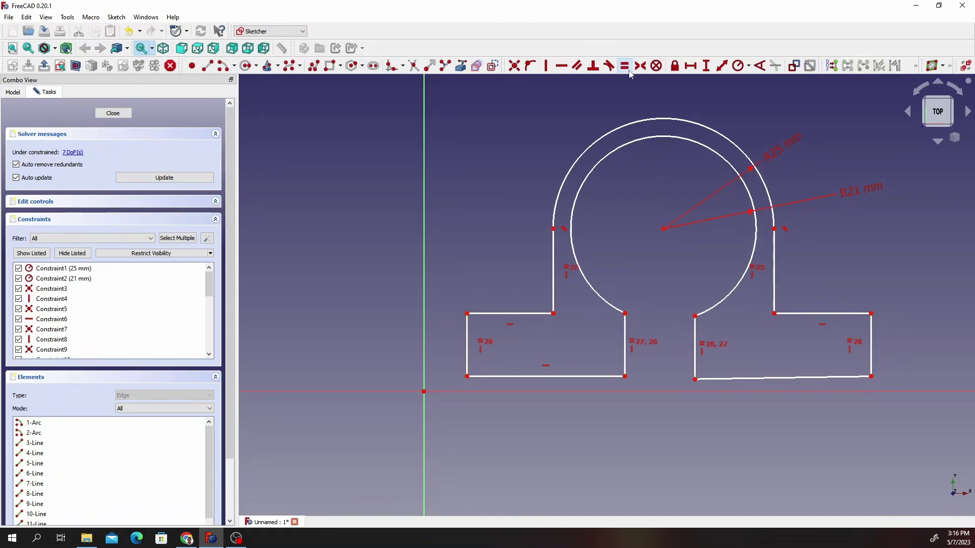
Step: Make the two upper horizontal edges of the base feet equal in length, and likewise the two bottom edges
{"action": "left_click", "coordinate": [514, 311]}
{"action": "left_click", "coordinate": [837, 315], "text": "ctrl"}
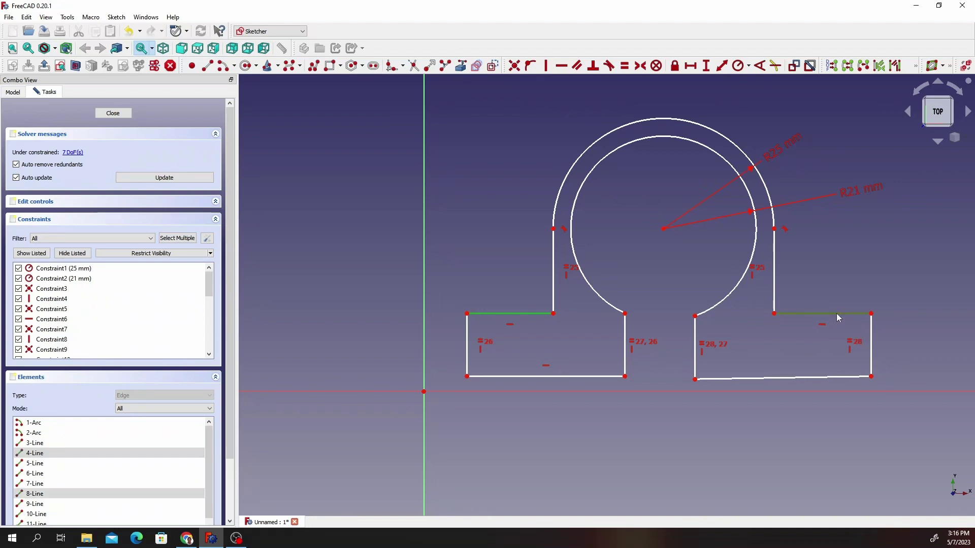
{"action": "left_click", "coordinate": [624, 66]}
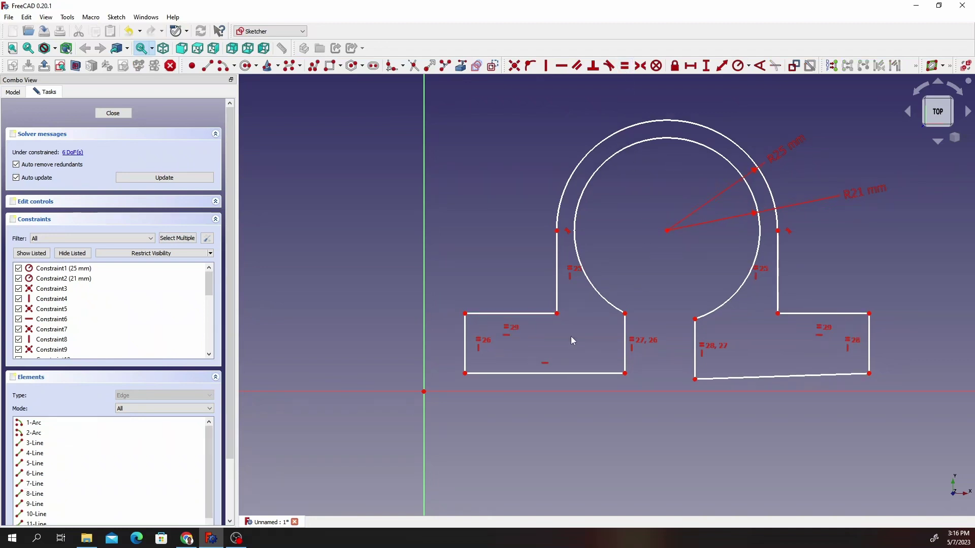
{"action": "left_click", "coordinate": [550, 375]}
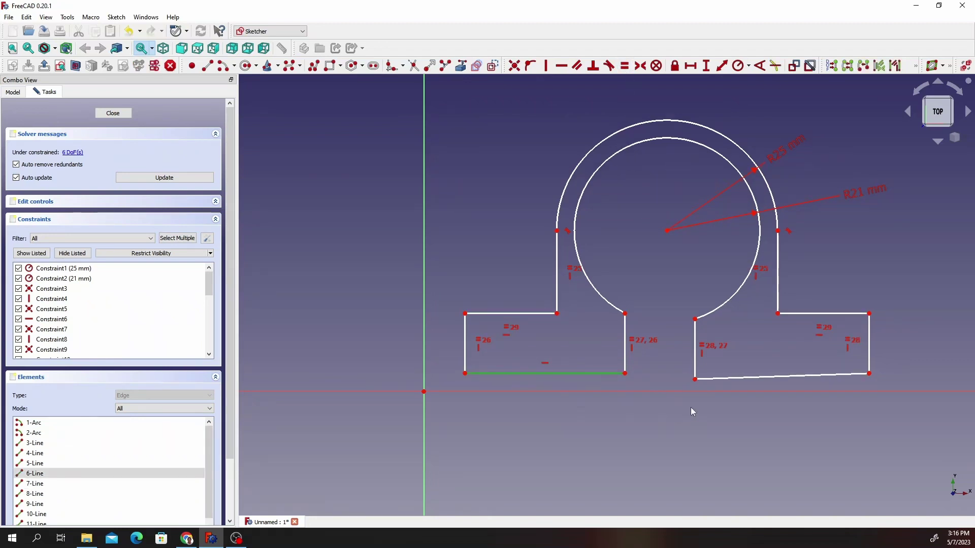
{"action": "left_click", "coordinate": [749, 379], "text": "ctrl"}
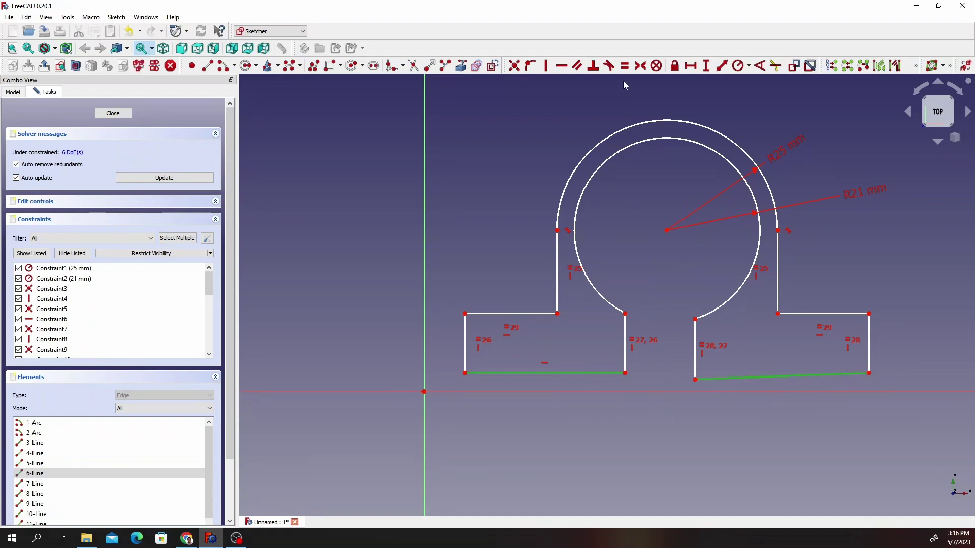
{"action": "left_click", "coordinate": [625, 65]}
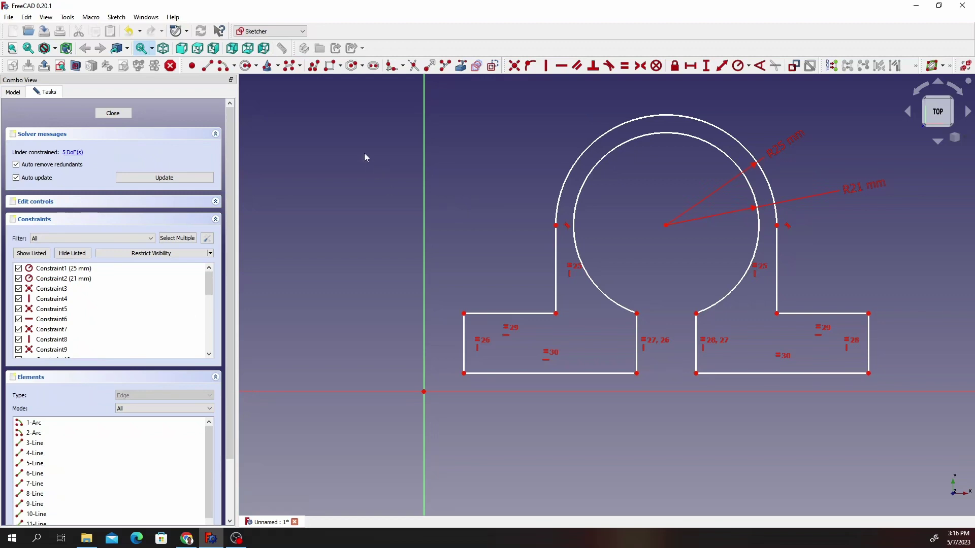
Step: Dimension the outer vertical edge of the left base foot with a vertical distance of 10 mm
{"action": "left_click", "coordinate": [709, 68]}
{"action": "left_click", "coordinate": [464, 346]}
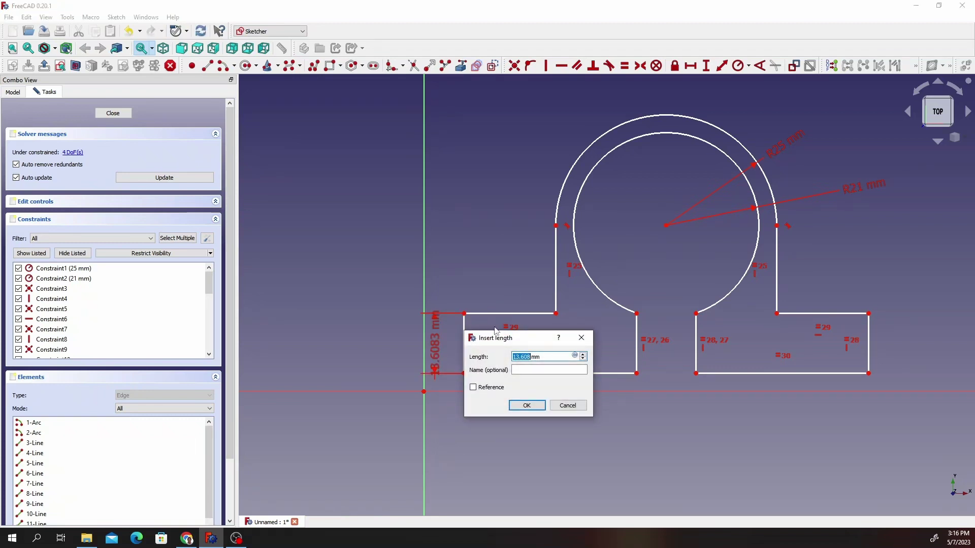
{"action": "type", "text": "10"}
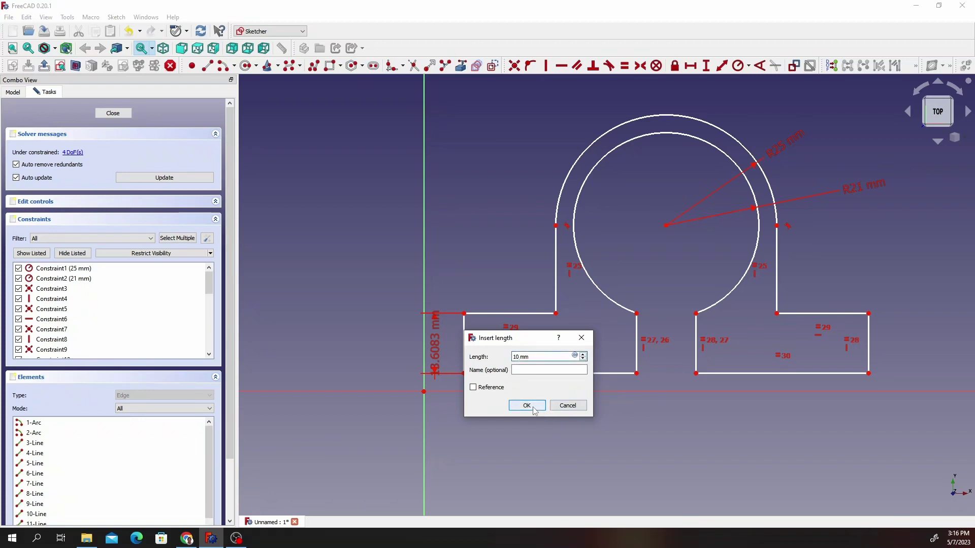
{"action": "left_click", "coordinate": [526, 405]}
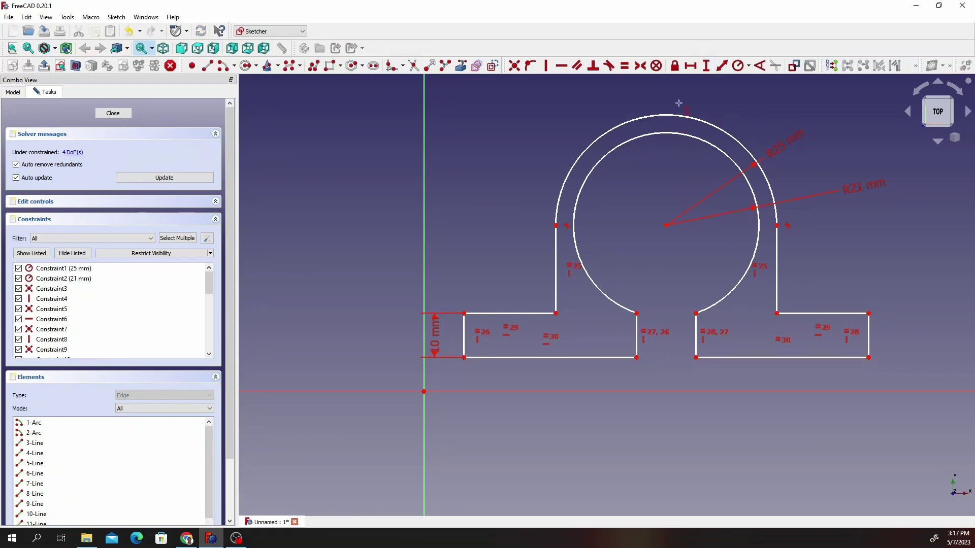
Step: Dimension the left base foot's upper horizontal edge at 25 mm and move the foot's 10 mm height dimension up, clear of the edge
{"action": "left_click", "coordinate": [690, 66]}
{"action": "left_click", "coordinate": [526, 313]}
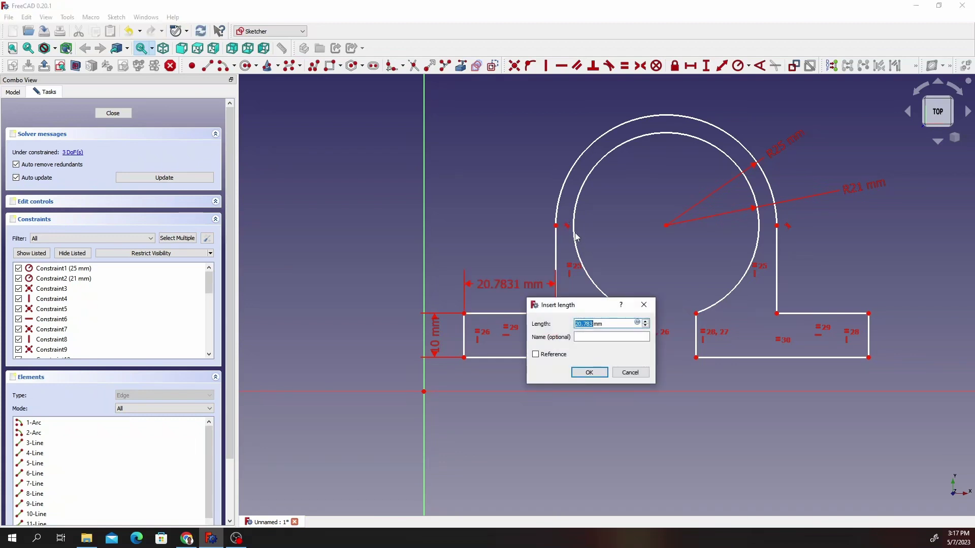
{"action": "type", "text": "25"}
{"action": "left_click", "coordinate": [596, 374]}
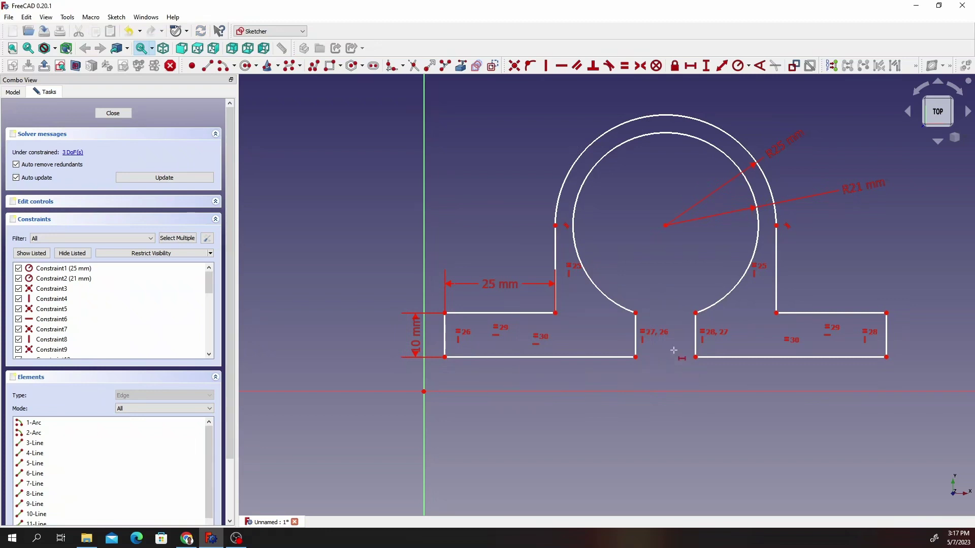
{"action": "left_click_drag", "start_coordinate": [407, 342], "coordinate": [404, 237]}
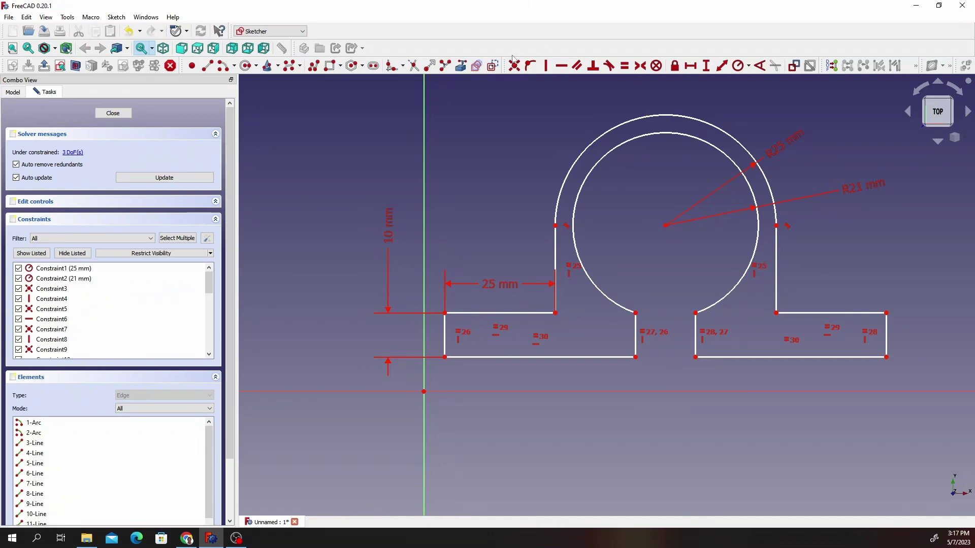
Step: Set the horizontal distance between the slot's two lower corners to 3 mm and place the dimension below the profile
{"action": "left_click", "coordinate": [635, 358]}
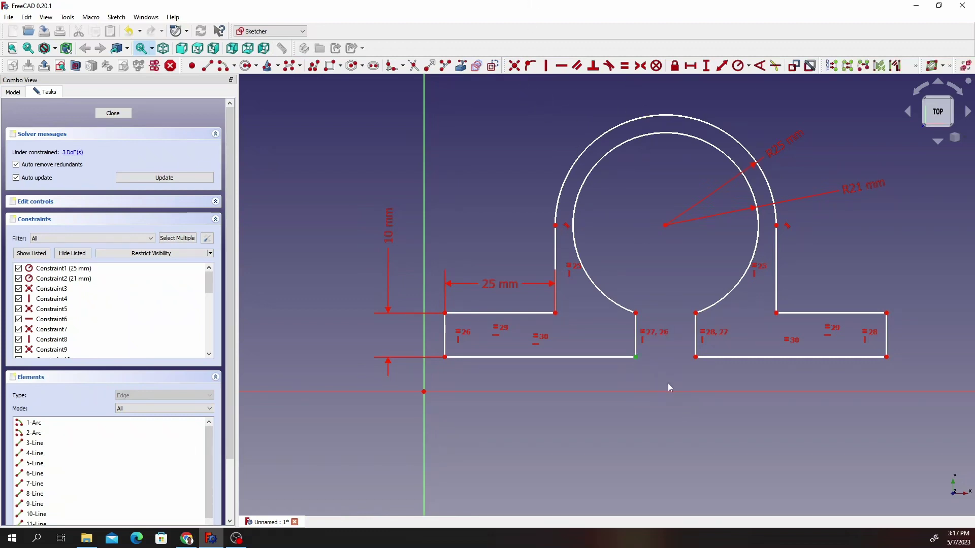
{"action": "left_click", "coordinate": [695, 357]}
{"action": "left_click", "coordinate": [691, 66]}
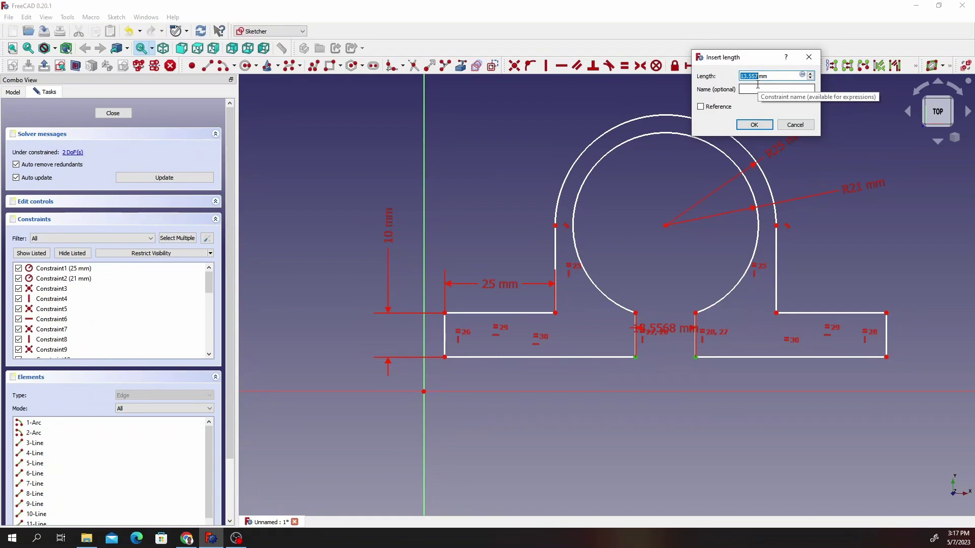
{"action": "type", "text": "3"}
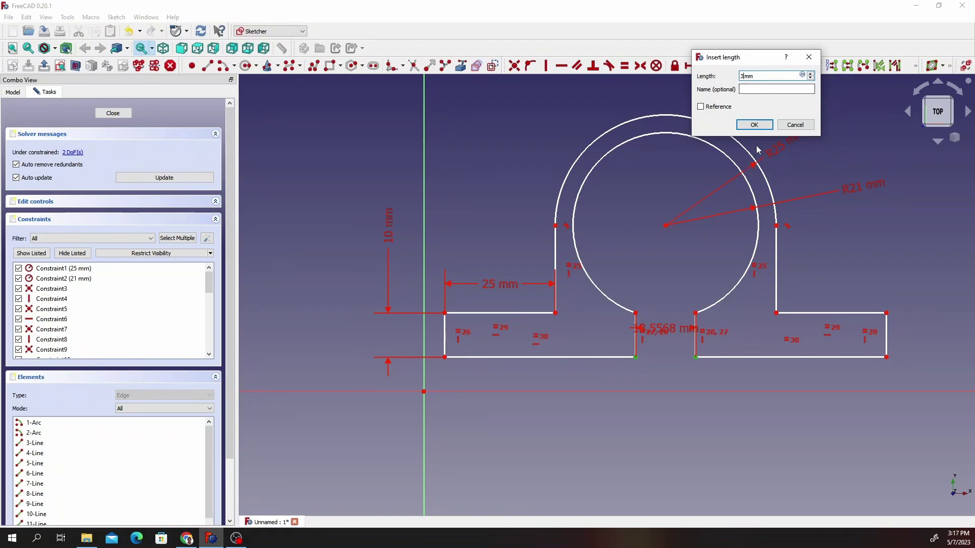
{"action": "left_click", "coordinate": [754, 125]}
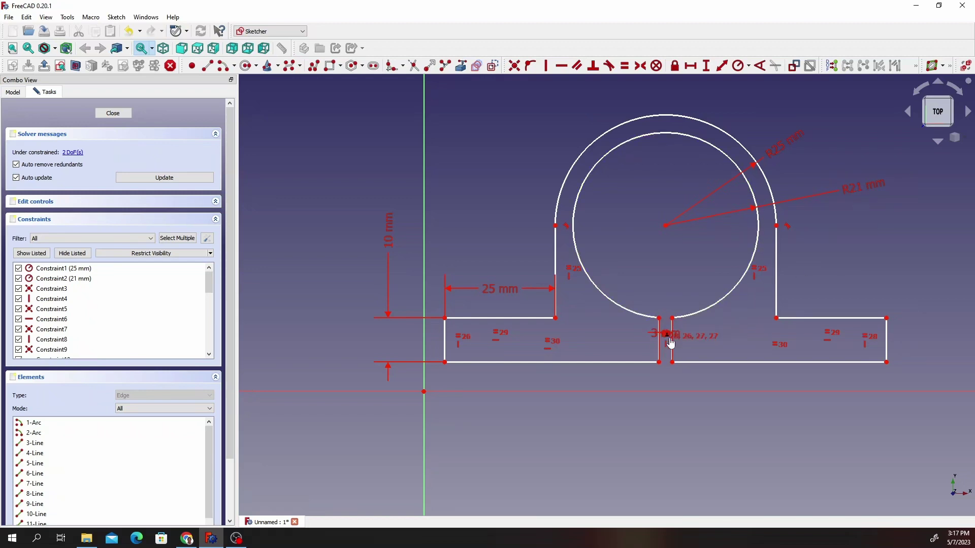
{"action": "mouse_move", "coordinate": [666, 337]}
{"action": "left_mouse_down"}
{"action": "mouse_move", "coordinate": [675, 393]}
{"action": "mouse_move", "coordinate": [747, 421]}
{"action": "left_mouse_up"}
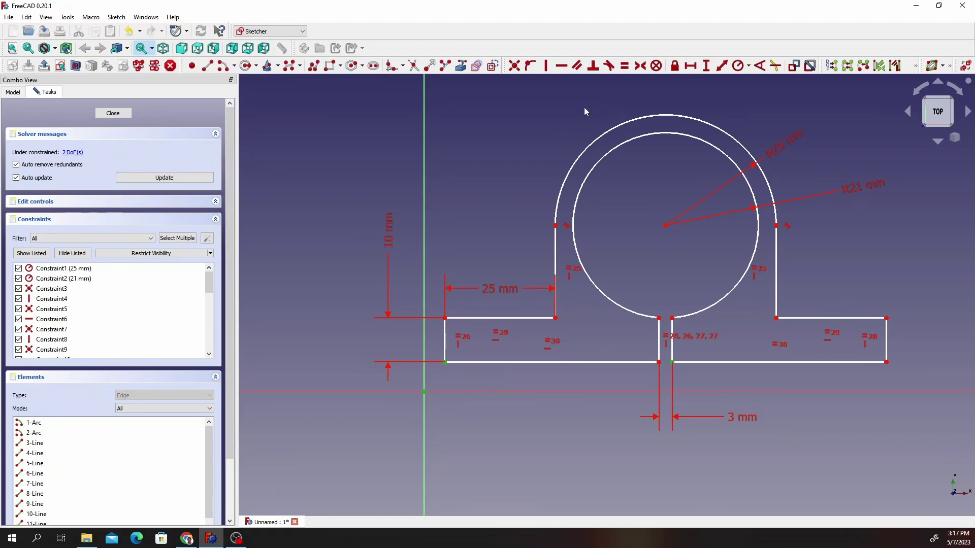
Step: Try to make the left foot's lower outer corner and the slot's lower right corner coincident with the origin
{"action": "left_click", "coordinate": [513, 65]}
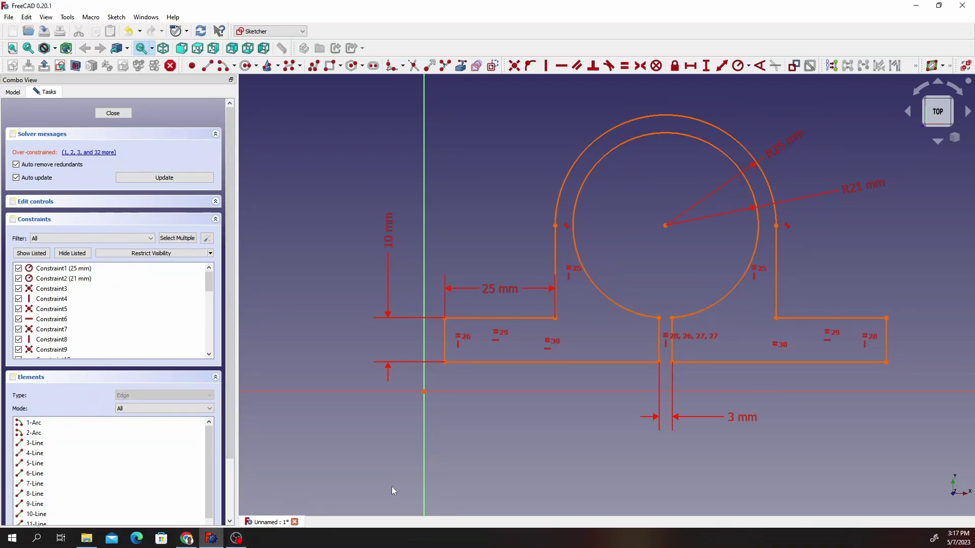
{"action": "left_click", "coordinate": [755, 247]}
{"action": "left_click", "coordinate": [508, 112]}
{"action": "right_click", "coordinate": [480, 113]}
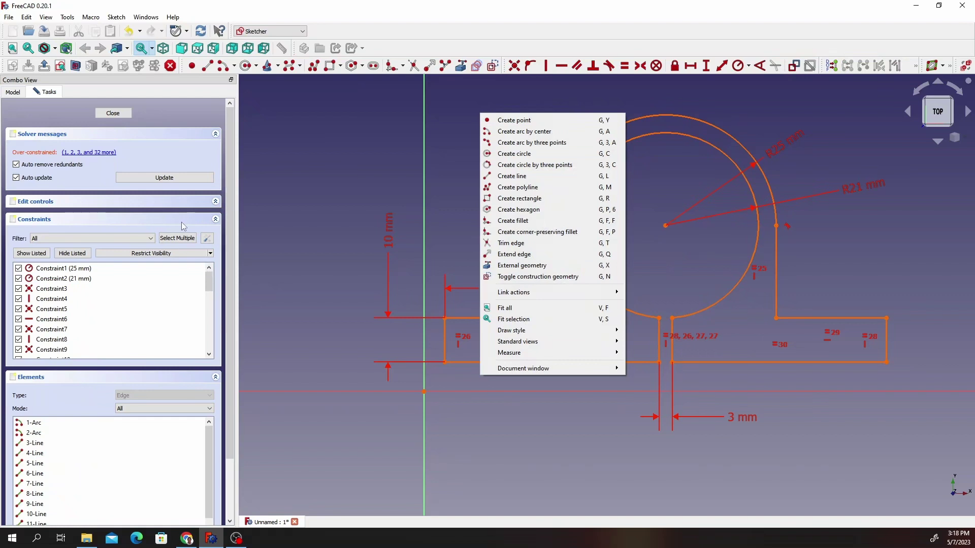
{"action": "left_click", "coordinate": [164, 181]}
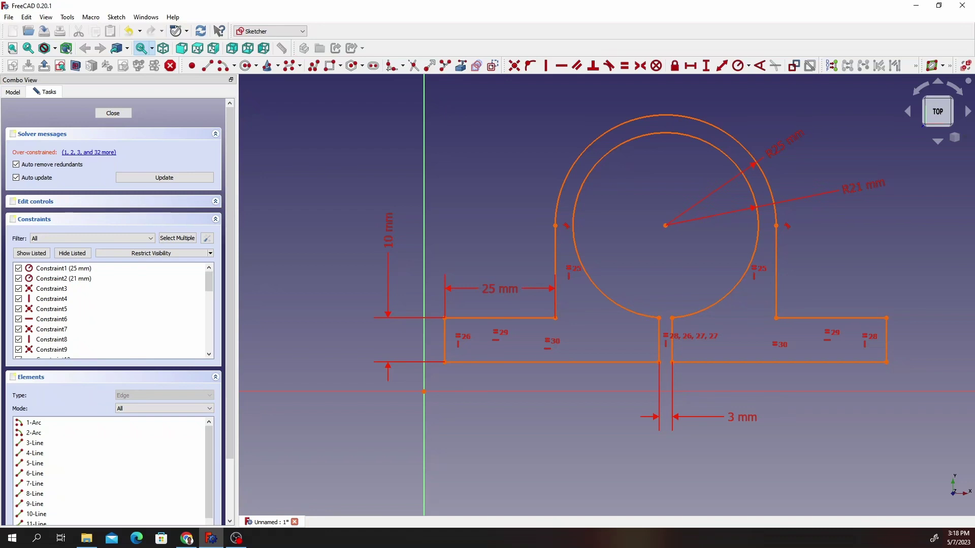
Step: Delete the last two coincident constraints from the sketch
{"action": "scroll", "coordinate": [133, 300], "scroll_direction": "down", "scroll_amount": 10}
{"action": "left_click", "coordinate": [50, 280]}
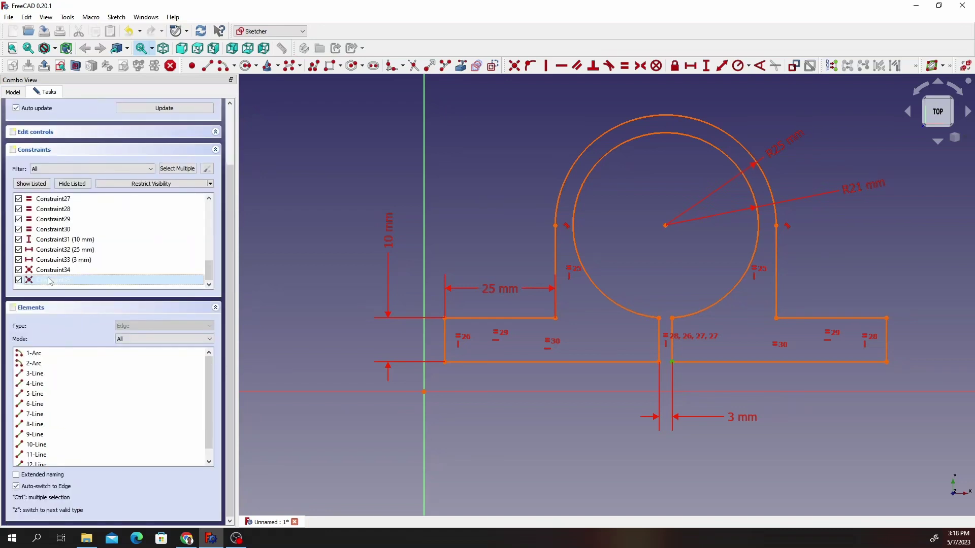
{"action": "right_click", "coordinate": [49, 278]}
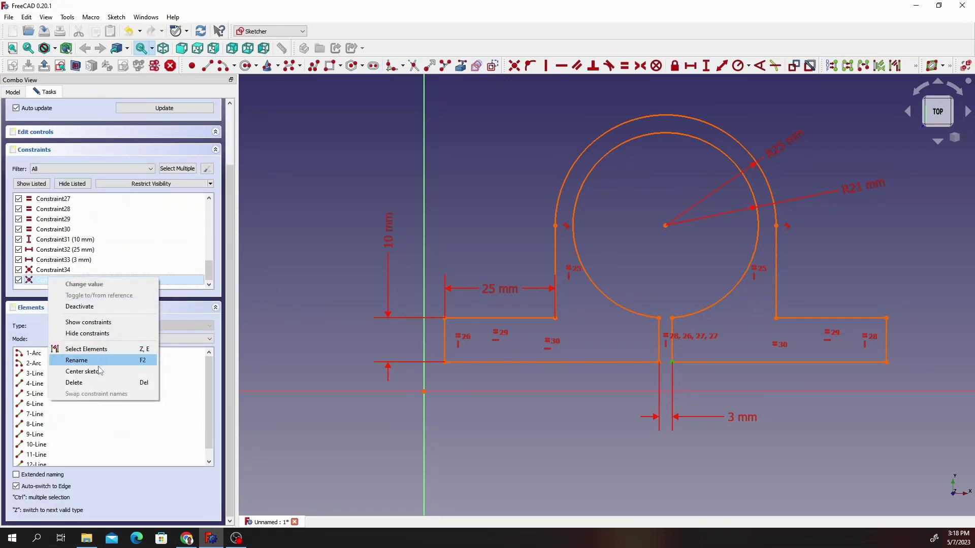
{"action": "left_click", "coordinate": [86, 383]}
{"action": "scroll", "coordinate": [53, 286], "scroll_direction": "down", "scroll_amount": 8}
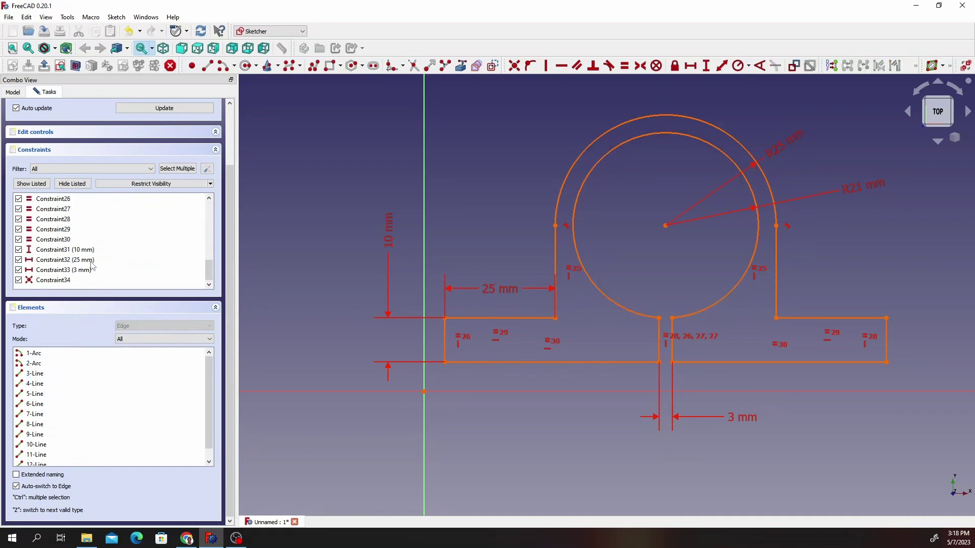
{"action": "left_click", "coordinate": [51, 280]}
{"action": "right_click", "coordinate": [51, 282]}
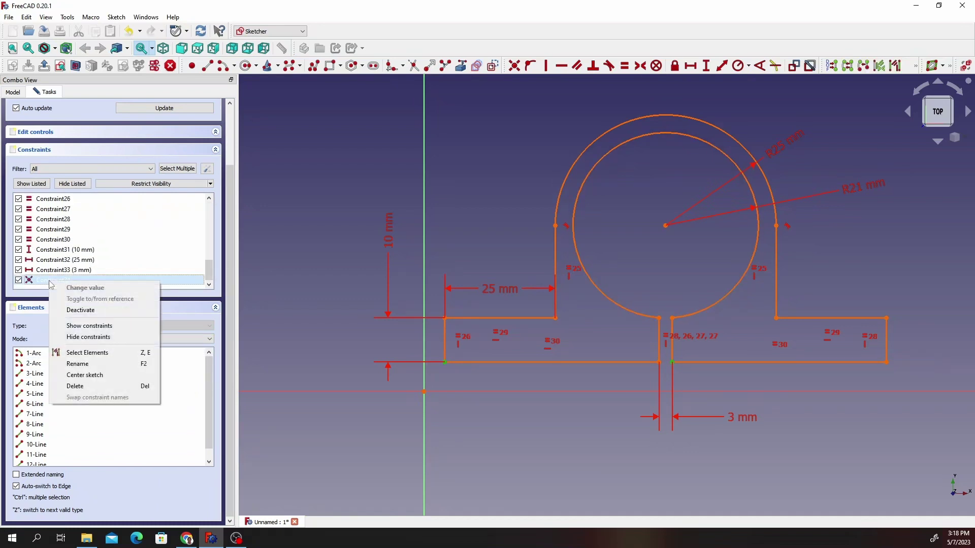
{"action": "left_click", "coordinate": [88, 387]}
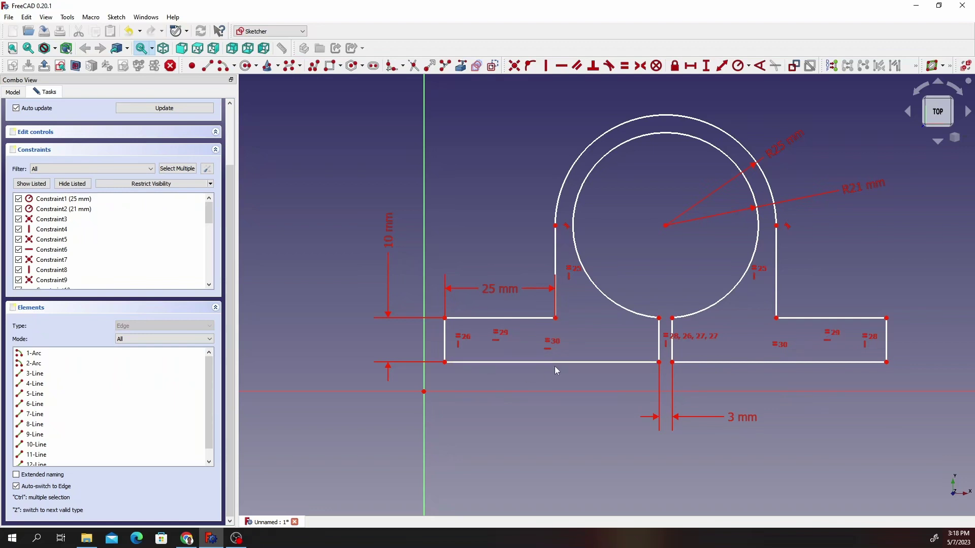
Step: Make the left base foot's lower outer corner coincident with the sketch origin
{"action": "mouse_move", "coordinate": [445, 362]}
{"action": "left_mouse_down"}
{"action": "mouse_move", "coordinate": [445, 341]}
{"action": "mouse_move", "coordinate": [466, 375]}
{"action": "left_mouse_up"}
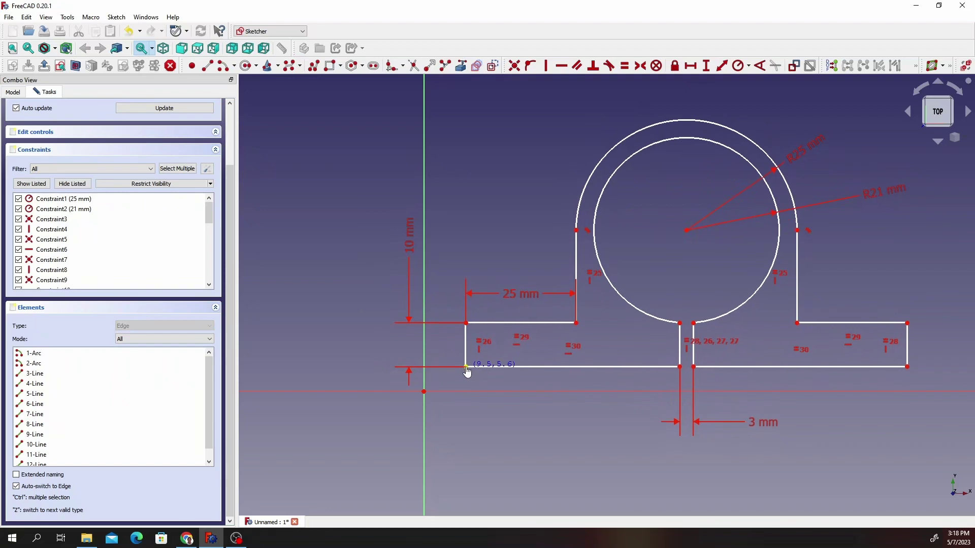
{"action": "left_click", "coordinate": [424, 392]}
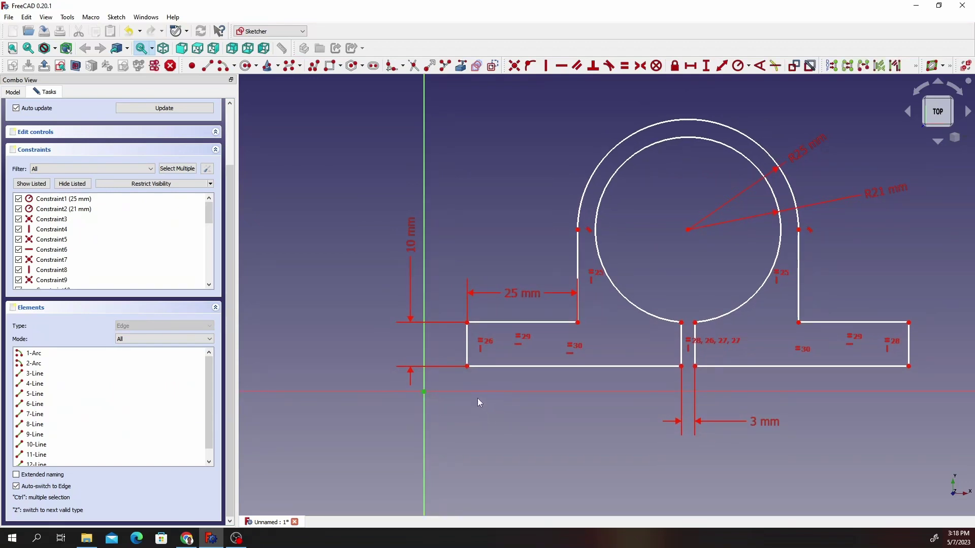
{"action": "left_click", "coordinate": [467, 366]}
{"action": "left_click", "coordinate": [513, 65]}
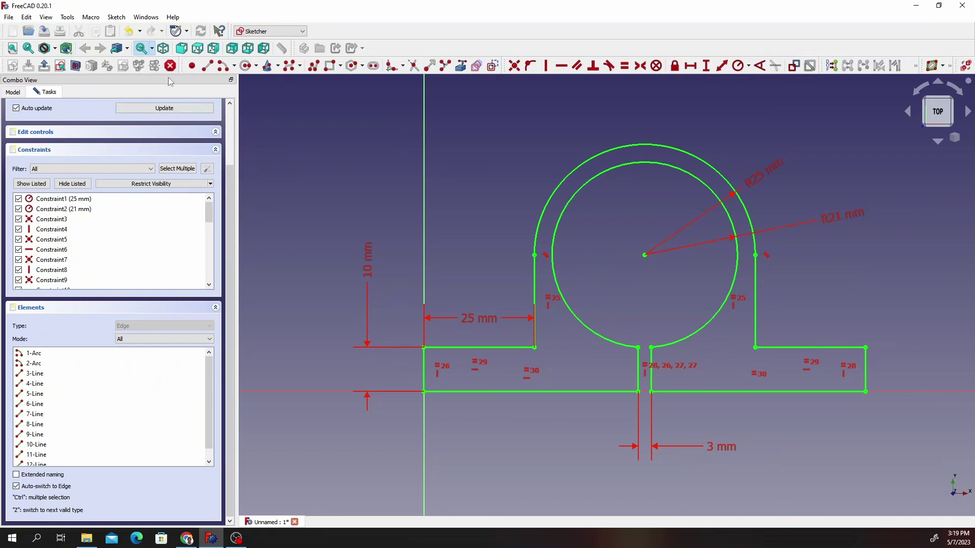
Step: Close the profile sketch and pad it to a length of 25 mm
{"action": "scroll", "coordinate": [169, 104], "scroll_direction": "up", "scroll_amount": 2}
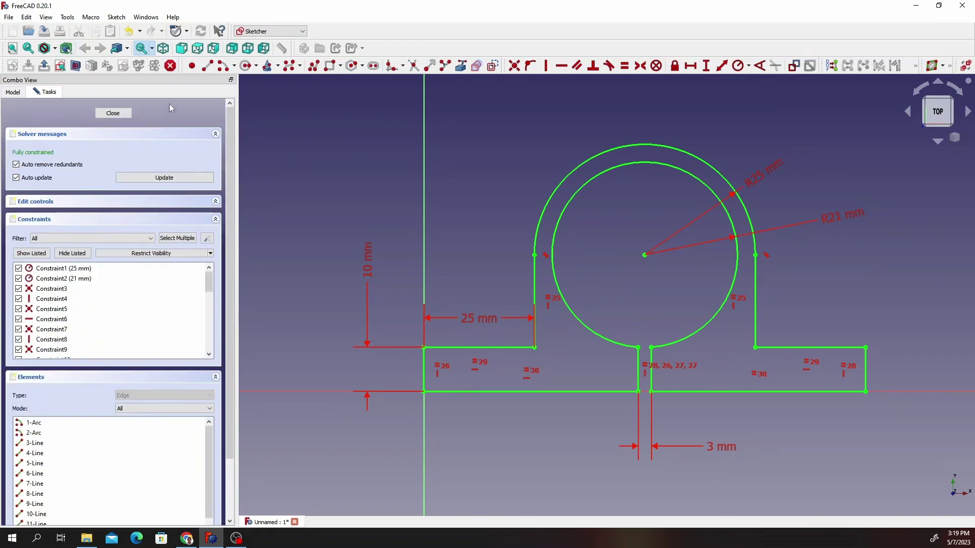
{"action": "left_click", "coordinate": [113, 113]}
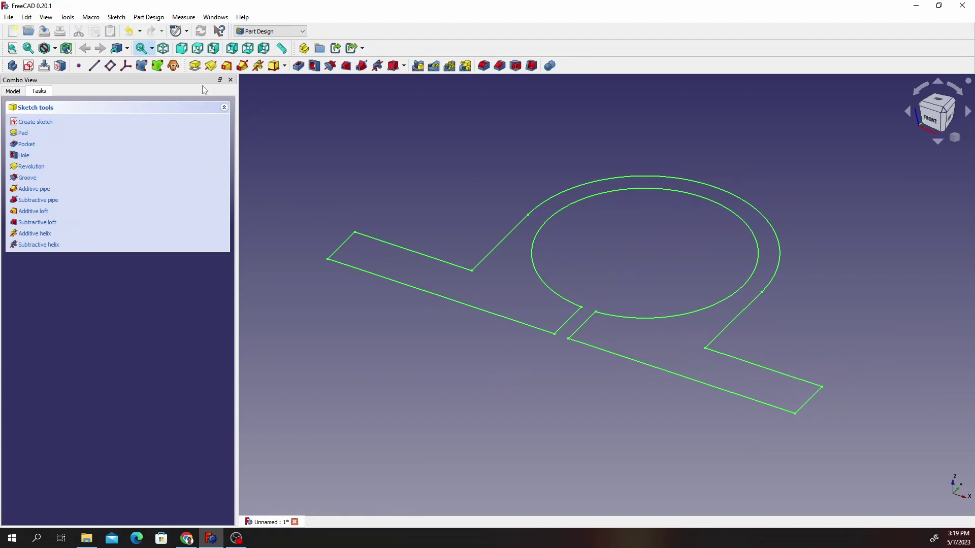
{"action": "left_click", "coordinate": [195, 65]}
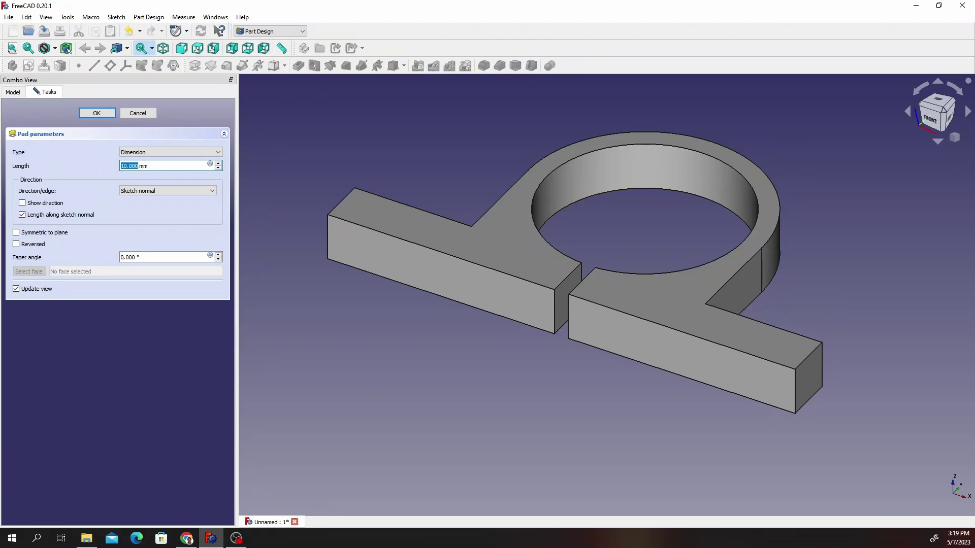
{"action": "type", "text": "25"}
{"action": "key", "text": "Return"}
Step: Create a new sketch on the upper face of the right base foot
{"action": "scroll", "coordinate": [473, 175], "scroll_direction": "down", "scroll_amount": 2}
{"action": "scroll", "coordinate": [487, 143], "scroll_direction": "up", "scroll_amount": 2}
{"action": "scroll", "coordinate": [503, 121], "scroll_direction": "down", "scroll_amount": 2}
{"action": "middle_click_drag", "start_coordinate": [485, 161], "coordinate": [472, 297]}
{"action": "left_click", "coordinate": [572, 186]}
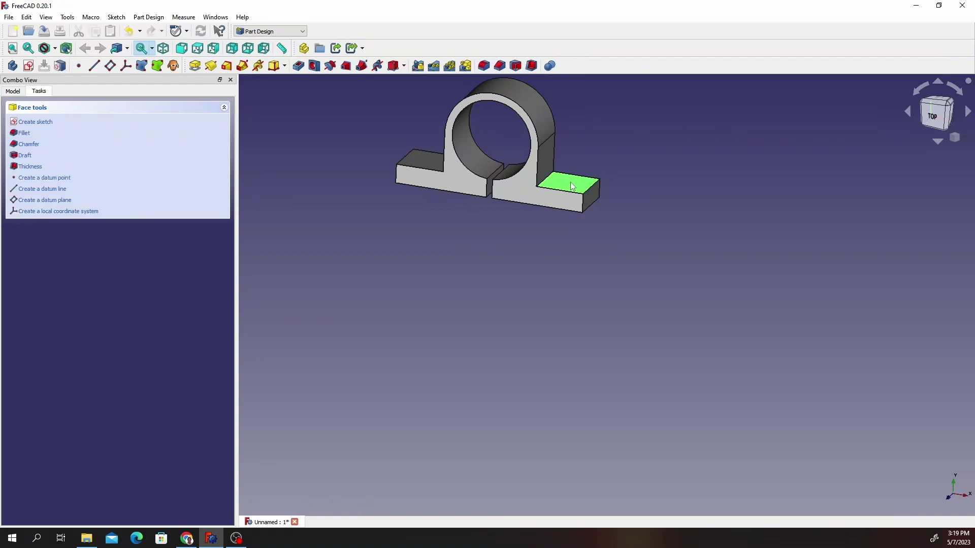
{"action": "left_click", "coordinate": [29, 66]}
{"action": "scroll", "coordinate": [858, 337], "scroll_direction": "up", "scroll_amount": 4}
{"action": "scroll", "coordinate": [842, 319], "scroll_direction": "down", "scroll_amount": 2}
{"action": "scroll", "coordinate": [836, 319], "scroll_direction": "up", "scroll_amount": 2}
{"action": "scroll", "coordinate": [836, 320], "scroll_direction": "down", "scroll_amount": 1}
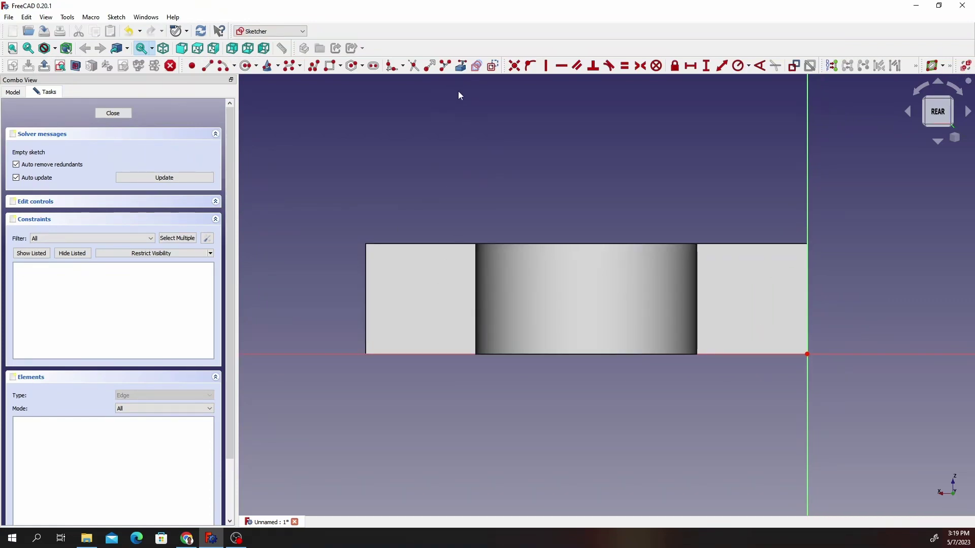
Step: Bring the outer end edges of both base feet into the sketch as external geometry
{"action": "left_click", "coordinate": [461, 66]}
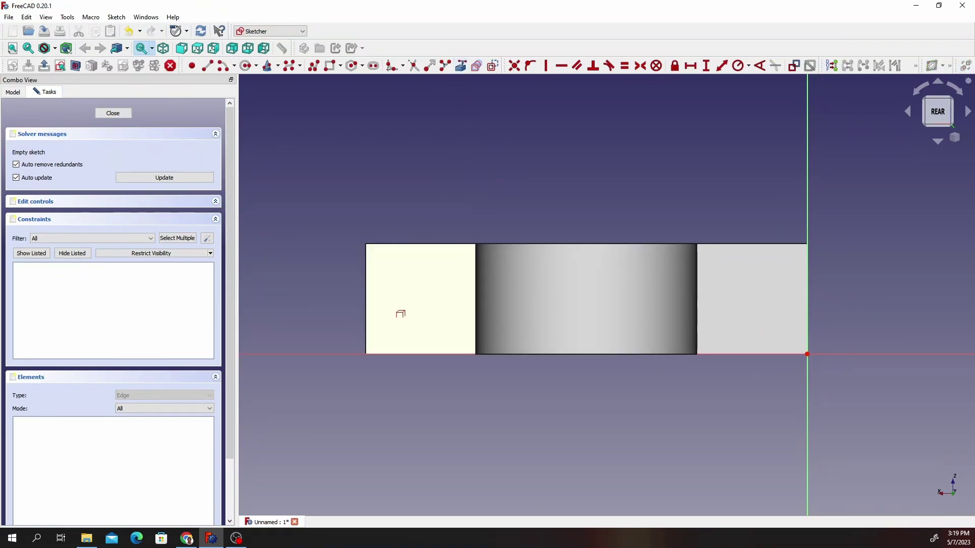
{"action": "left_click", "coordinate": [366, 300]}
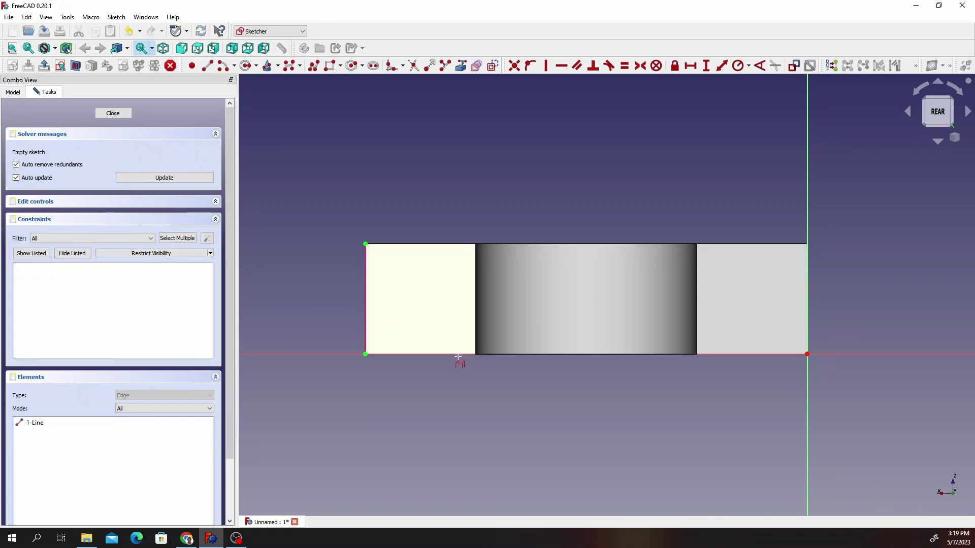
{"action": "left_click", "coordinate": [808, 305]}
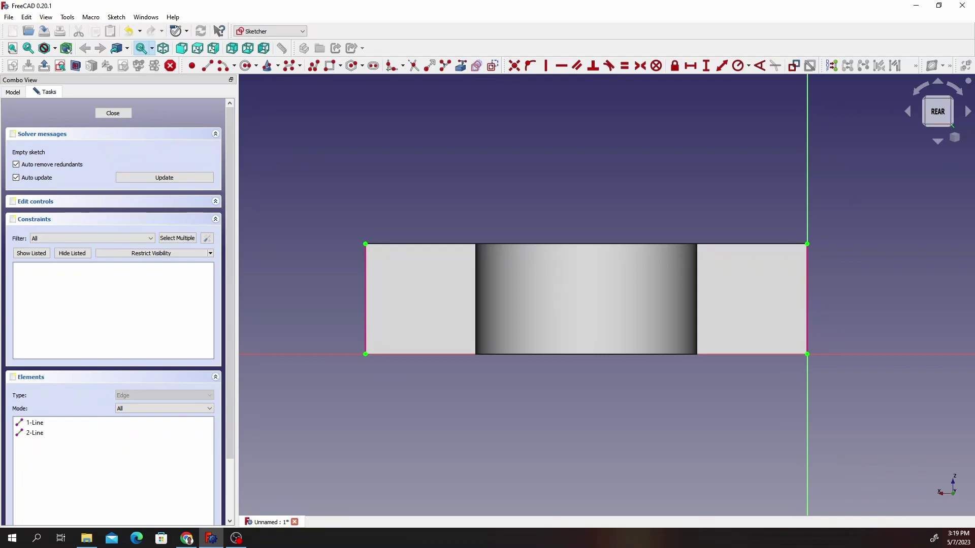
Step: Draw three end-to-end horizontal construction lines spanning the two outer end edges, with joints on each foot and the last line about 17 mm long
{"action": "key", "text": "alt+Tab"}
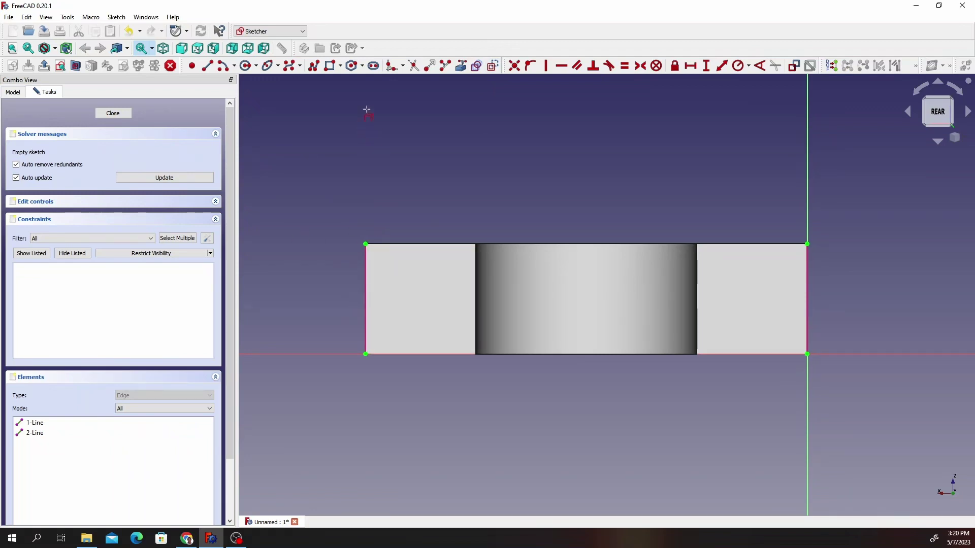
{"action": "left_click", "coordinate": [366, 301]}
{"action": "left_click", "coordinate": [446, 301]}
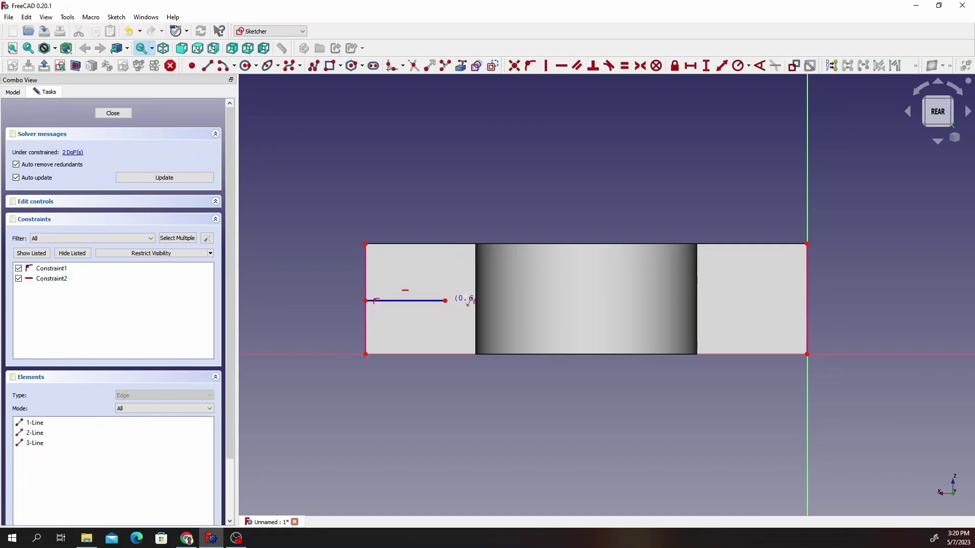
{"action": "left_click", "coordinate": [731, 301]}
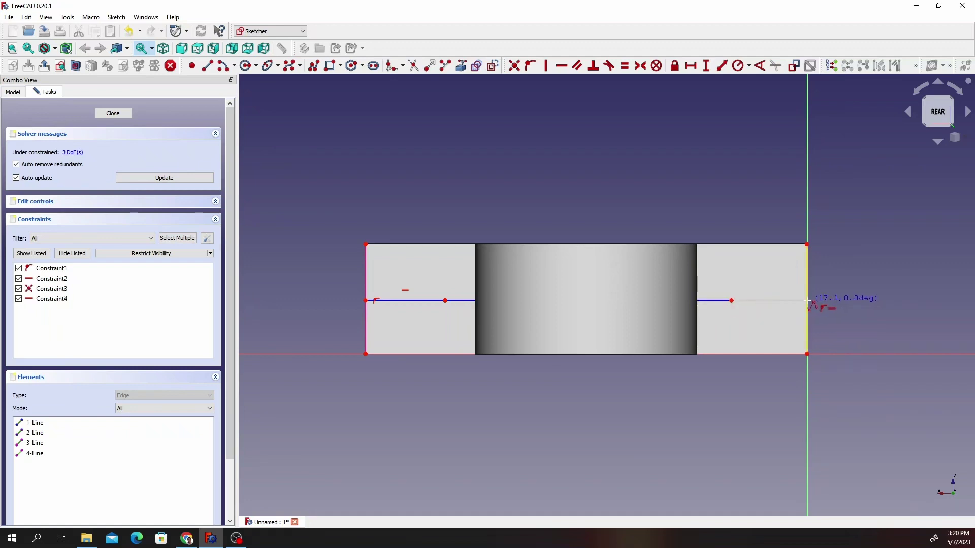
{"action": "left_click", "coordinate": [807, 301]}
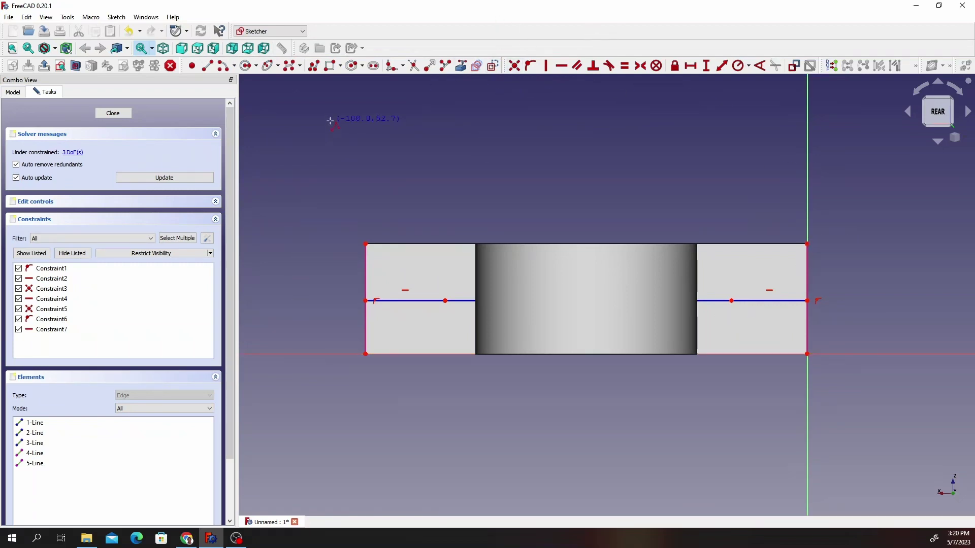
{"action": "right_click", "coordinate": [285, 124]}
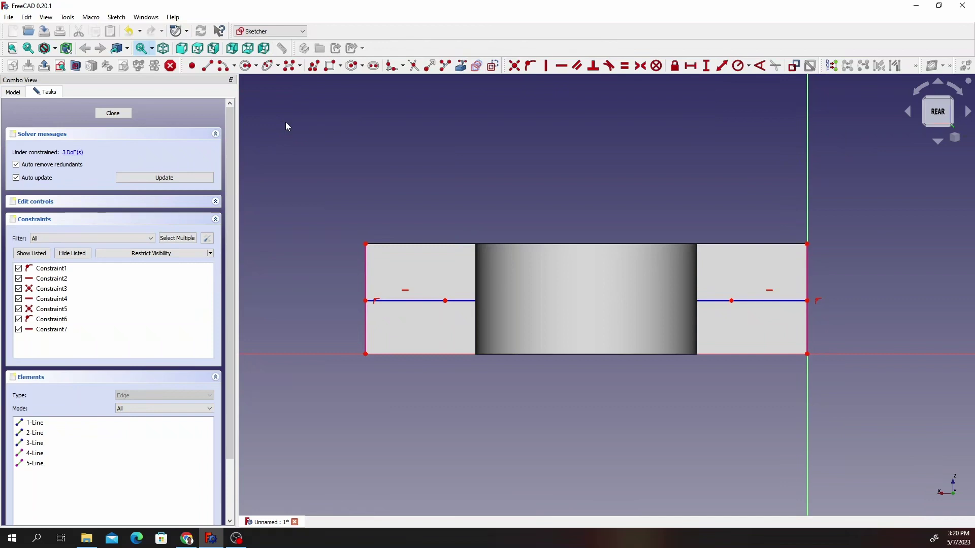
Step: Try to apply a horizontal constraint to all three construction lines together
{"action": "left_click", "coordinate": [399, 300]}
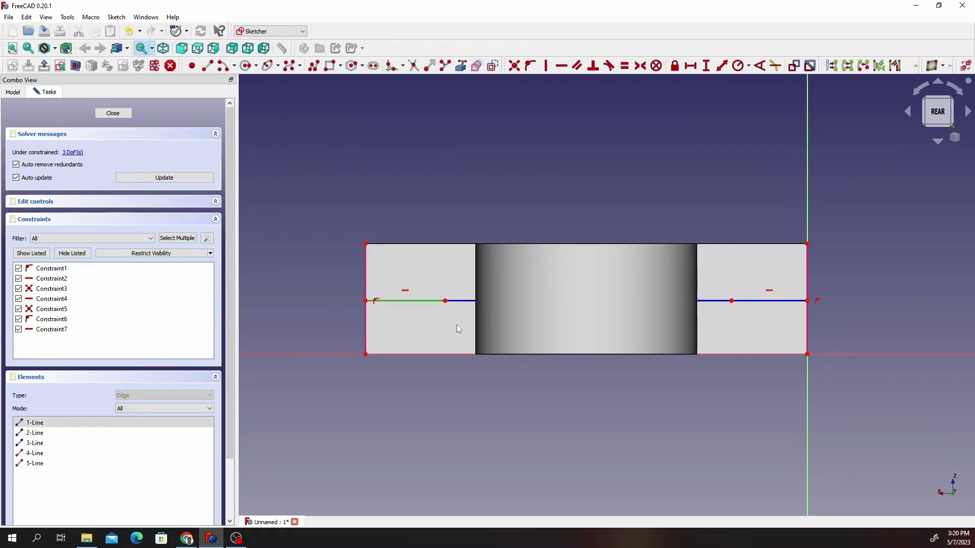
{"action": "left_click", "coordinate": [462, 300]}
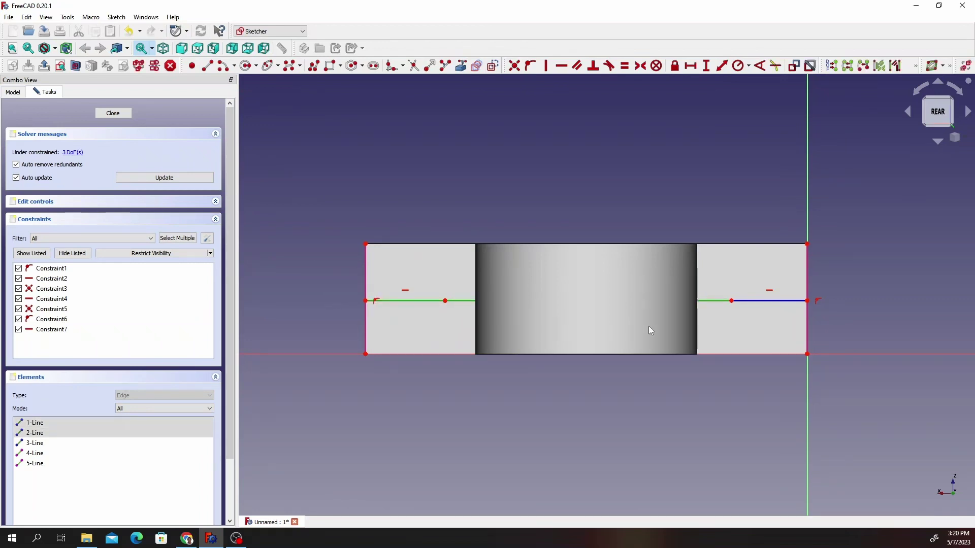
{"action": "left_click", "coordinate": [765, 301]}
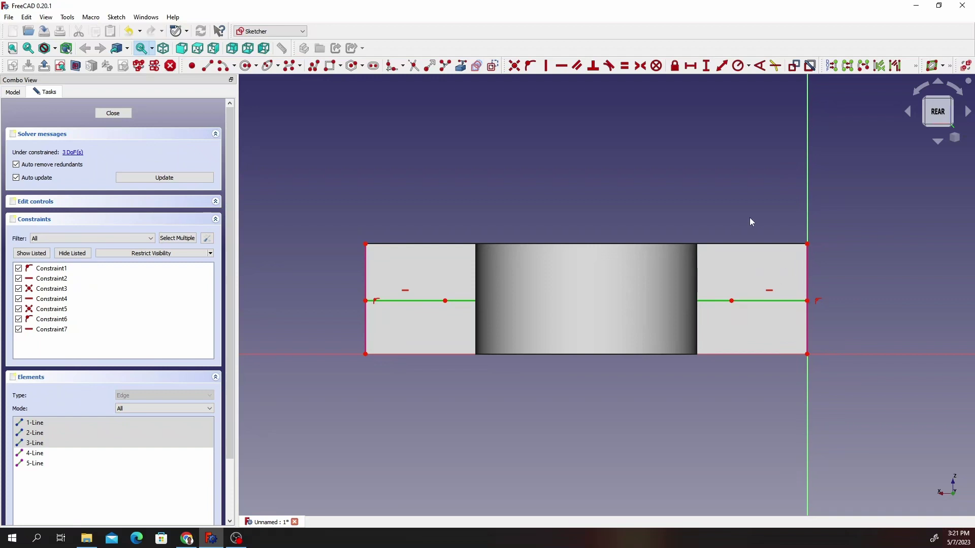
{"action": "left_click", "coordinate": [560, 66]}
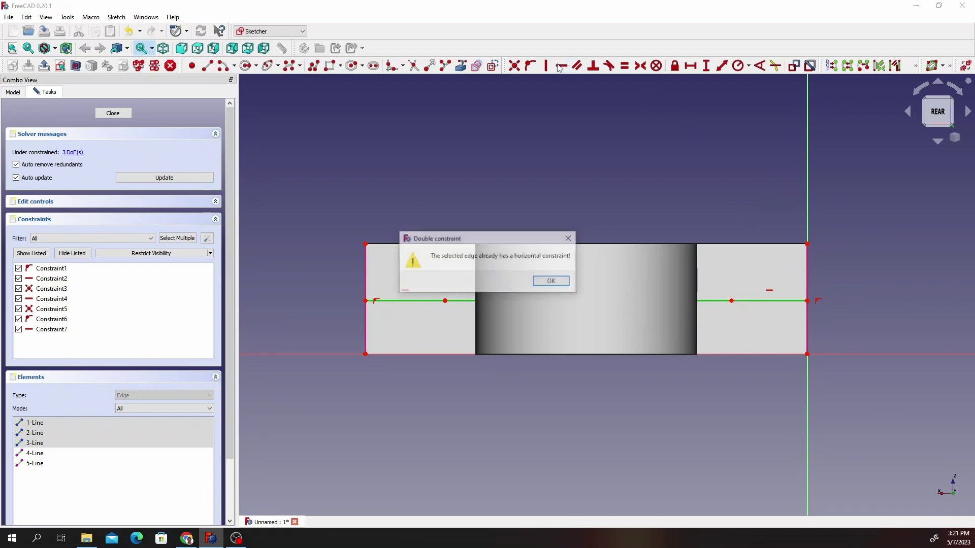
{"action": "left_click", "coordinate": [551, 282]}
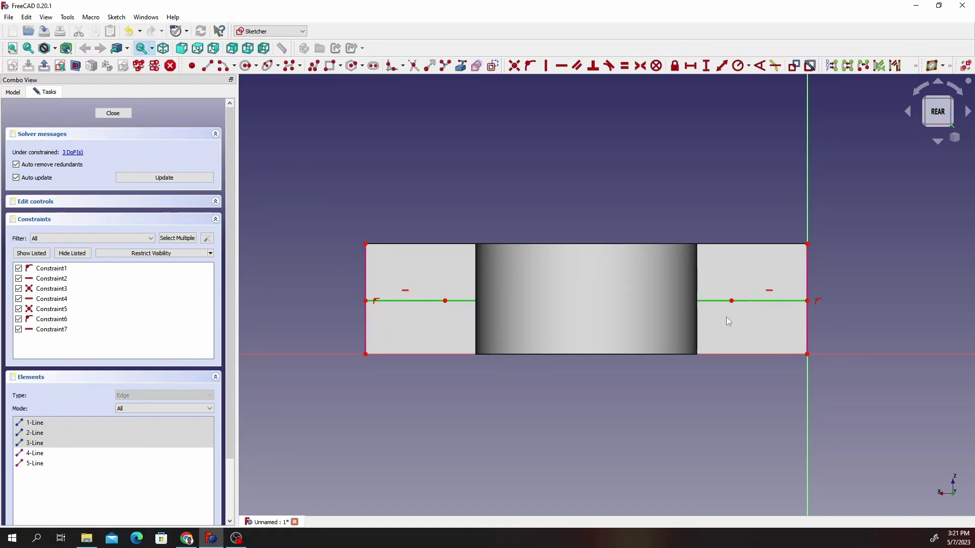
{"action": "left_click", "coordinate": [358, 192]}
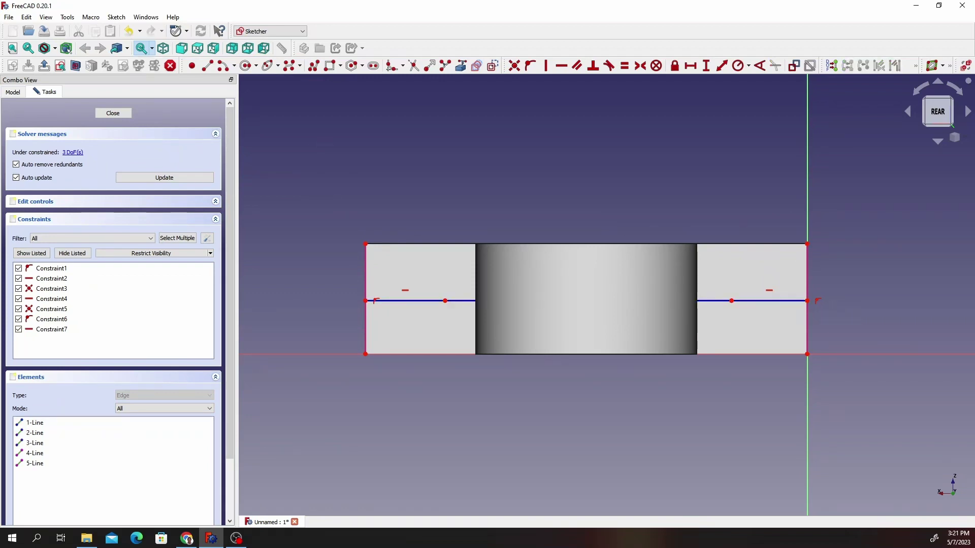
Step: Constrain the two outer construction lines, one on each base foot, to equal length
{"action": "left_click", "coordinate": [405, 302]}
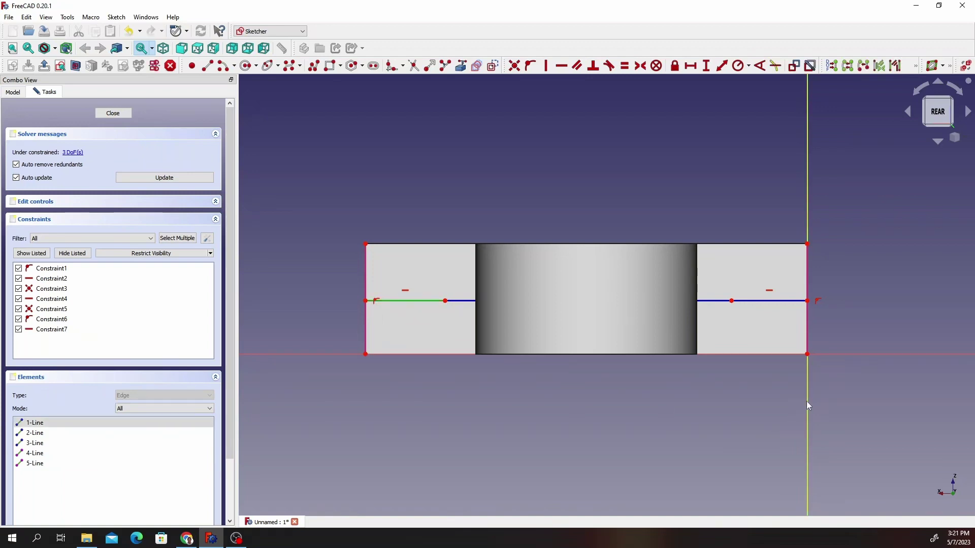
{"action": "left_click", "coordinate": [769, 301]}
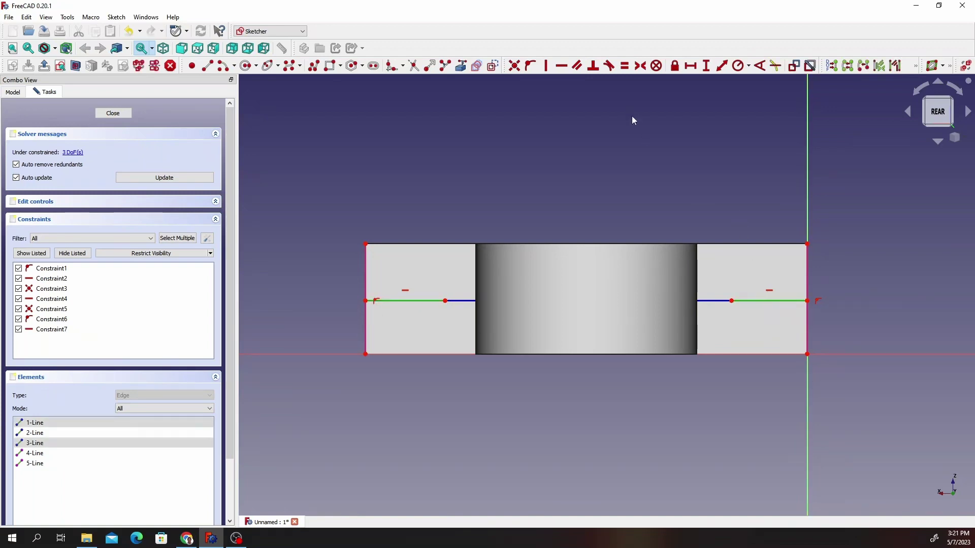
{"action": "left_click", "coordinate": [625, 68]}
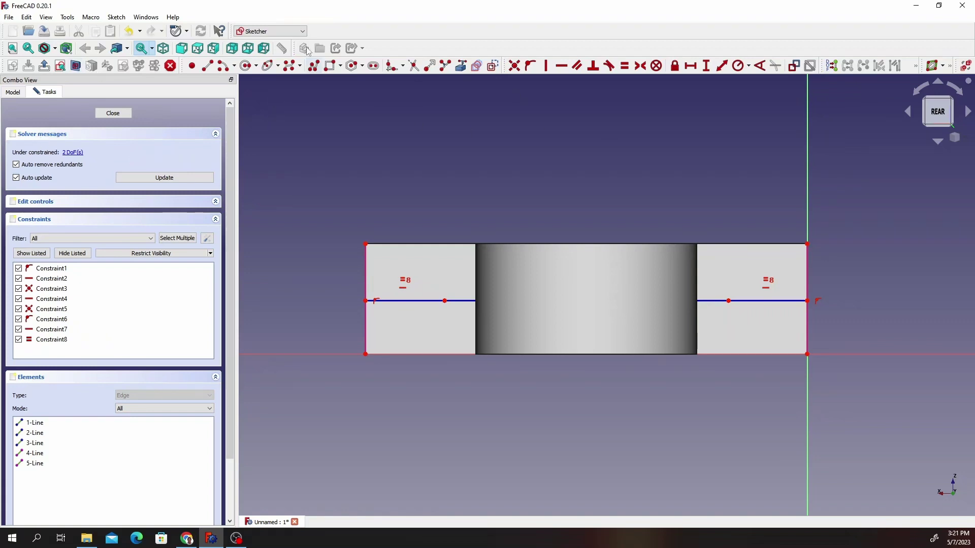
Step: Draw a circle on each base foot near the construction-line joint, the left one about 7.5 mm in radius
{"action": "left_click", "coordinate": [245, 67]}
{"action": "left_click", "coordinate": [425, 311]}
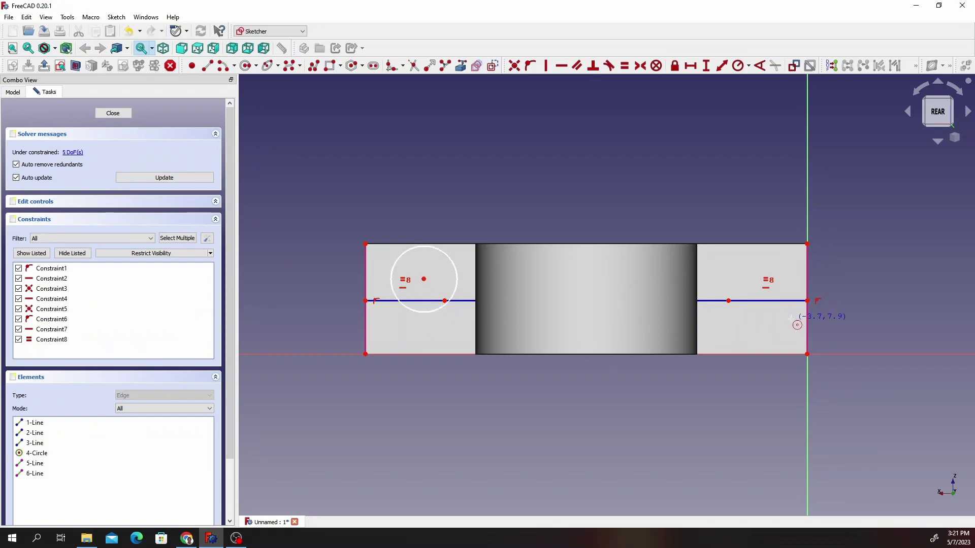
{"action": "left_click", "coordinate": [739, 277]}
{"action": "left_click", "coordinate": [745, 316]}
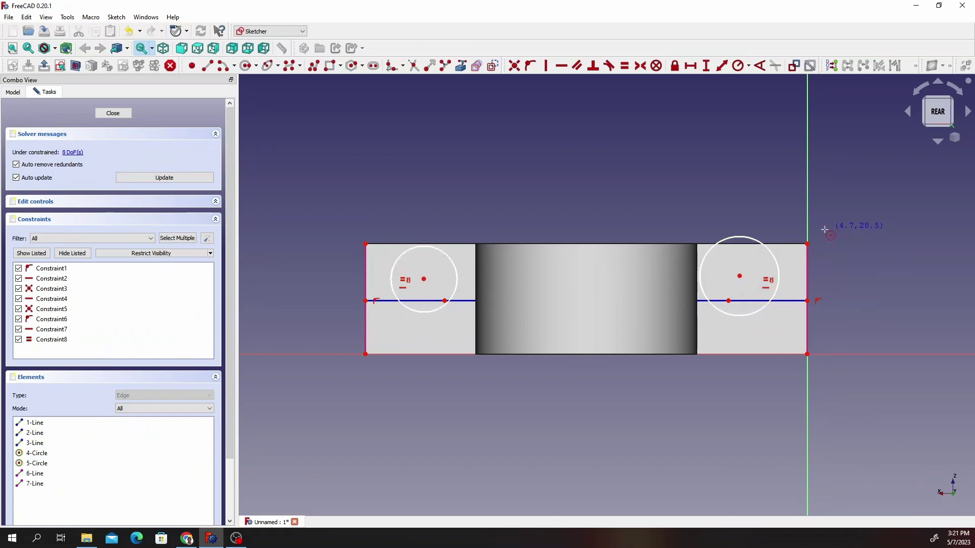
{"action": "right_click", "coordinate": [755, 163]}
Step: Make each circle's center coincident with the construction-line joint on its foot
{"action": "left_click", "coordinate": [445, 301]}
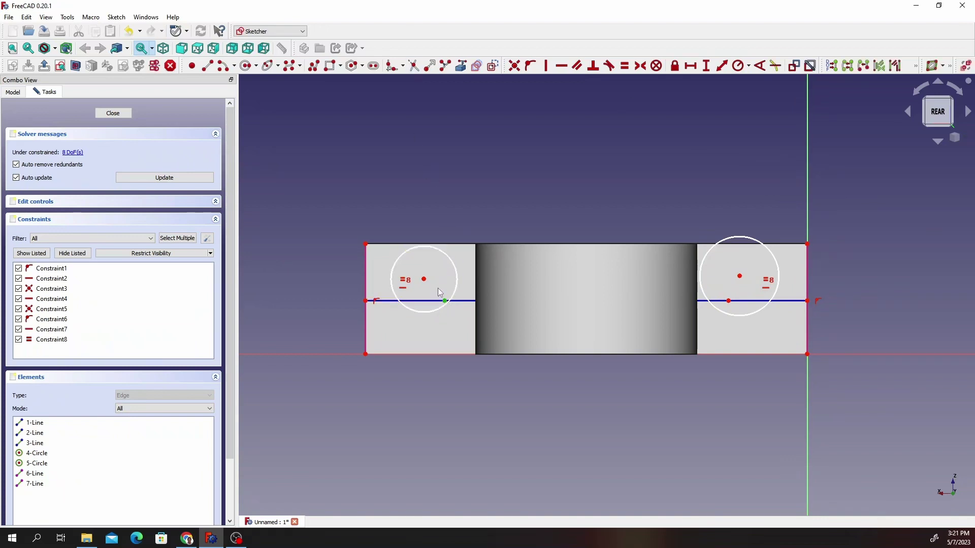
{"action": "left_click", "coordinate": [423, 279]}
{"action": "left_click", "coordinate": [514, 66]}
{"action": "left_click", "coordinate": [740, 276]}
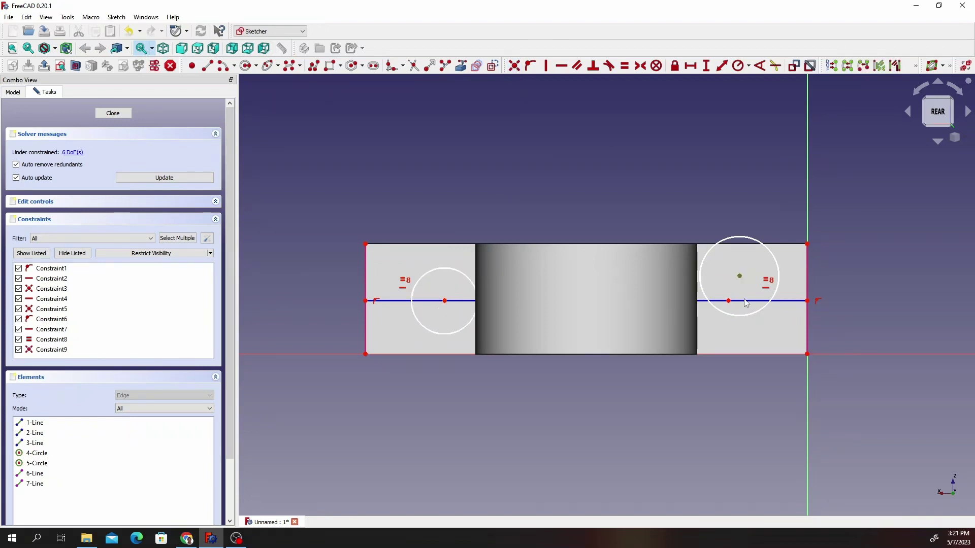
{"action": "left_click", "coordinate": [729, 300]}
{"action": "left_click", "coordinate": [514, 65]}
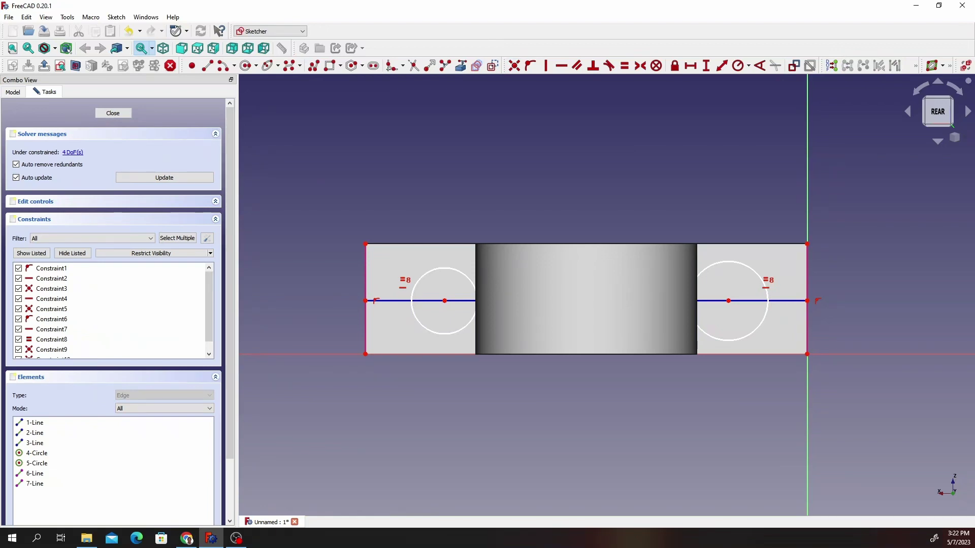
Step: Constrain the two circles on the base feet to equal radius
{"action": "left_click", "coordinate": [459, 277]}
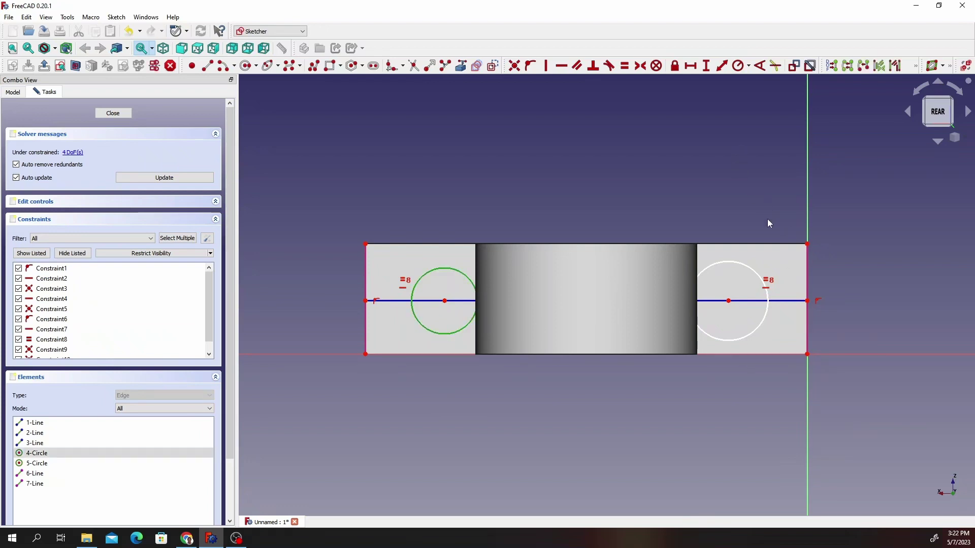
{"action": "left_click", "coordinate": [756, 274]}
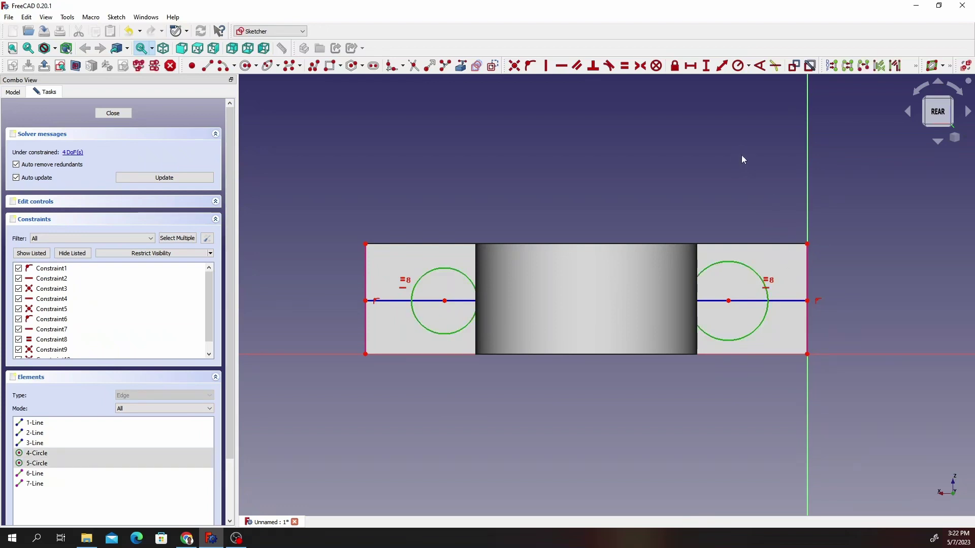
{"action": "left_click", "coordinate": [624, 66]}
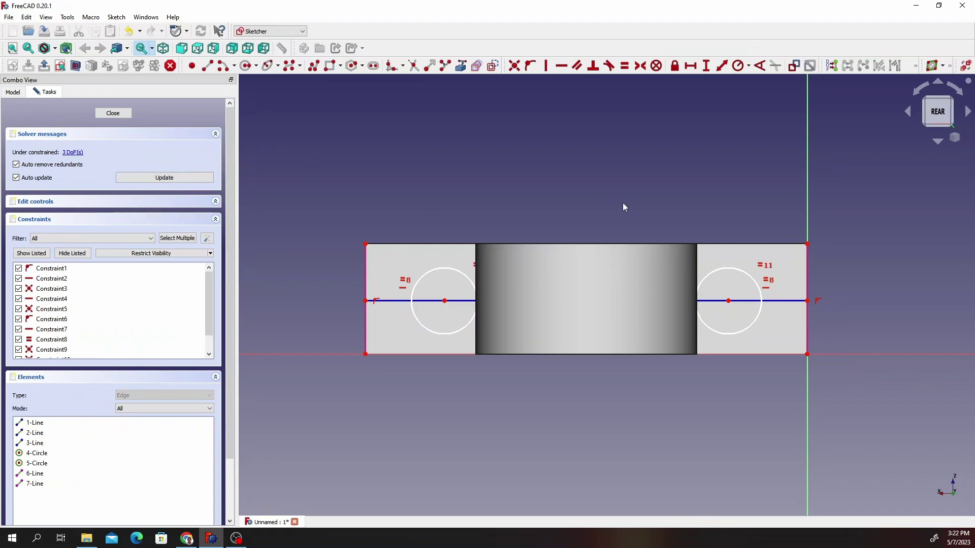
Step: Set the right circle's radius to 5 mm and place its dimension label above the part
{"action": "left_click", "coordinate": [739, 269]}
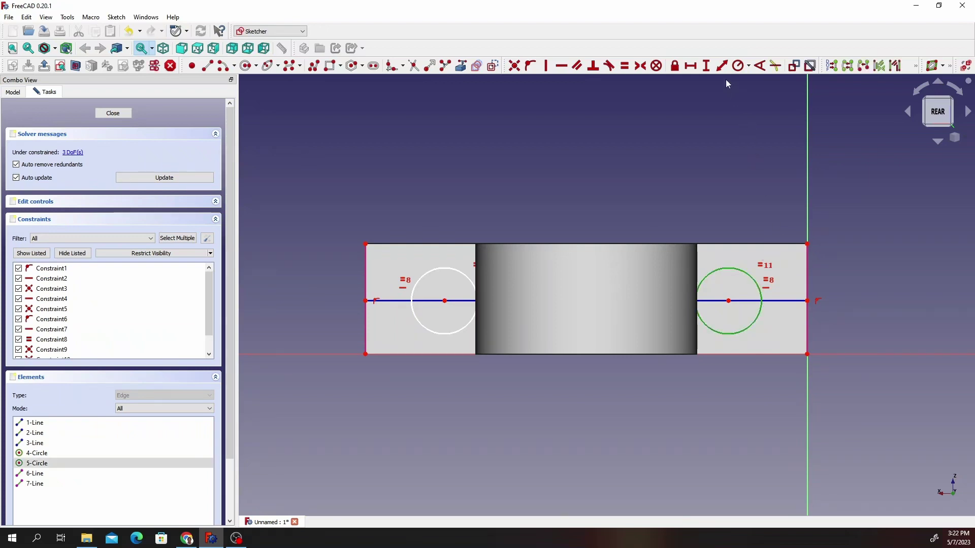
{"action": "left_click", "coordinate": [737, 66]}
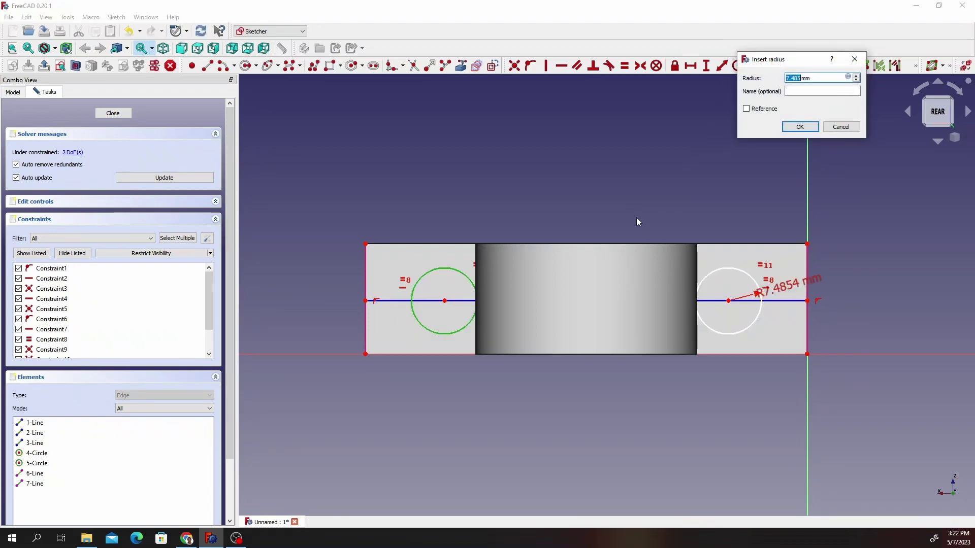
{"action": "type", "text": "5"}
{"action": "left_click", "coordinate": [800, 128]}
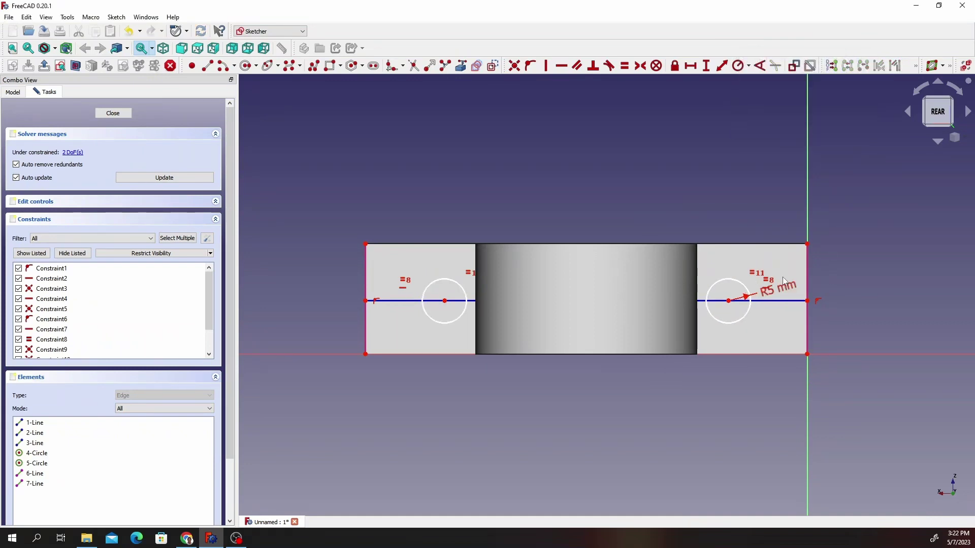
{"action": "left_click_drag", "start_coordinate": [772, 295], "coordinate": [764, 158]}
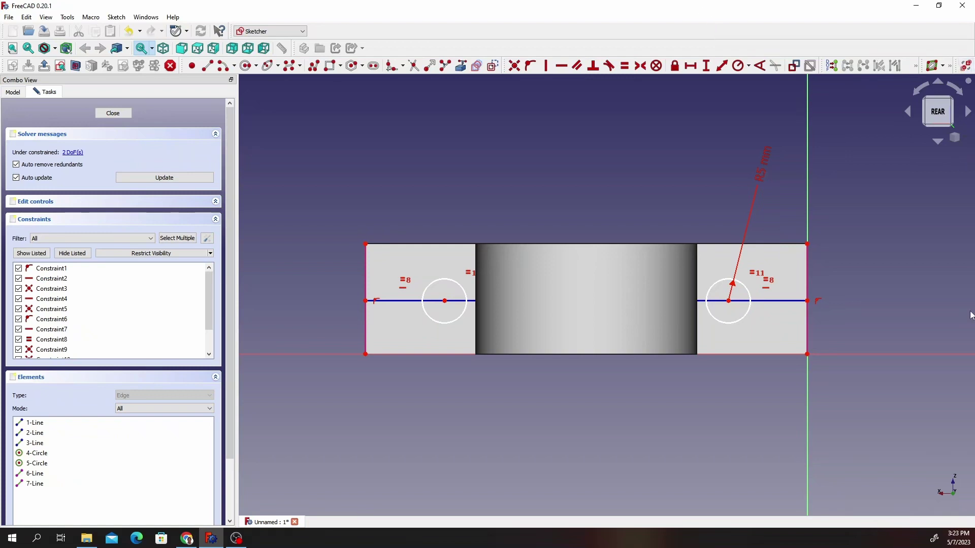
Step: Lock the right circle's center relative to the sketch origin and move both distance labels clear below the part
{"action": "left_click", "coordinate": [728, 302]}
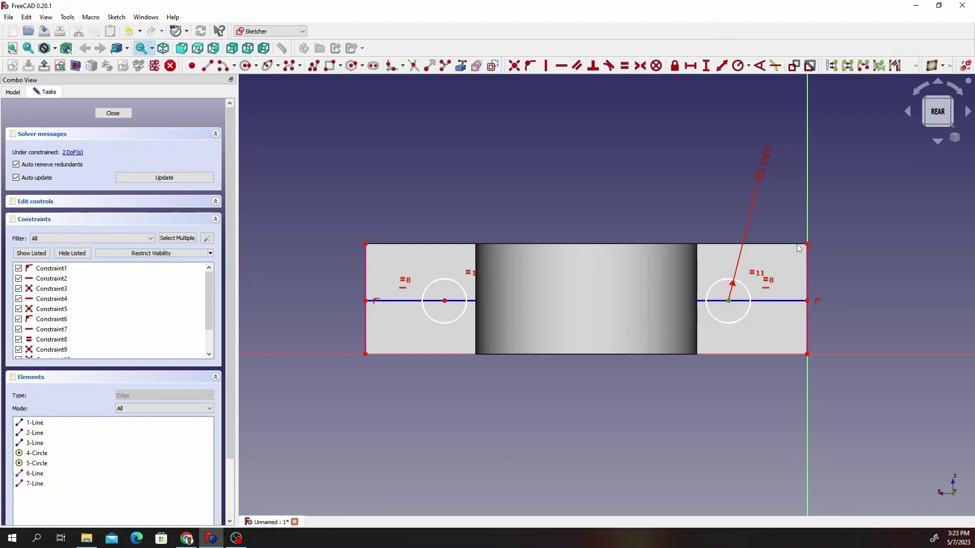
{"action": "left_click", "coordinate": [675, 65]}
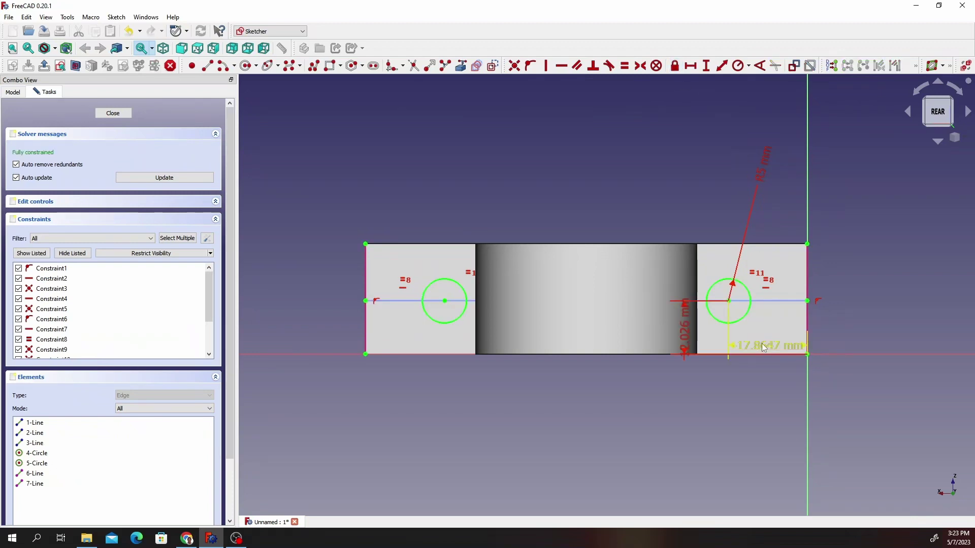
{"action": "left_click_drag", "start_coordinate": [761, 347], "coordinate": [758, 369]}
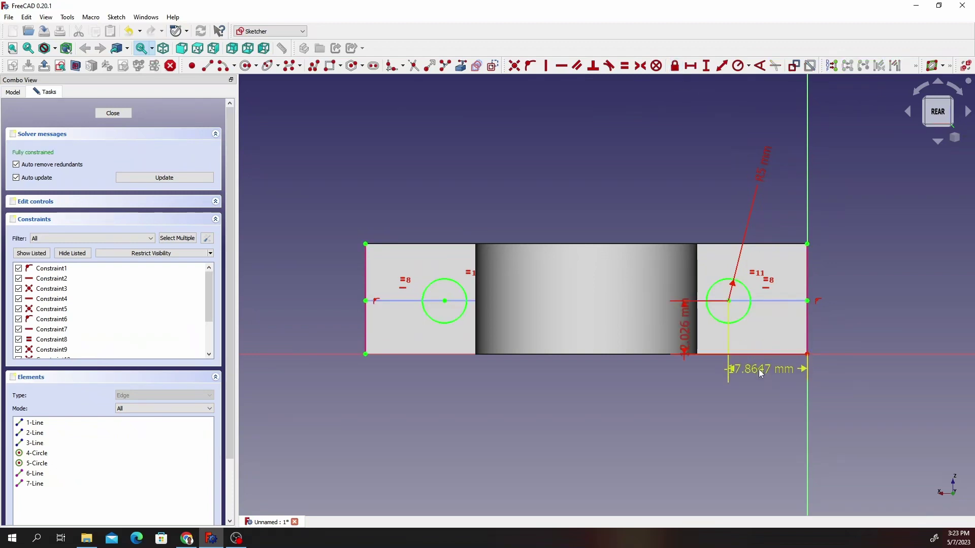
{"action": "mouse_move", "coordinate": [686, 336]}
{"action": "left_mouse_down"}
{"action": "mouse_move", "coordinate": [672, 388]}
{"action": "mouse_move", "coordinate": [647, 404]}
{"action": "mouse_move", "coordinate": [655, 407]}
{"action": "left_mouse_up"}
{"action": "left_click_drag", "start_coordinate": [765, 384], "coordinate": [886, 408]}
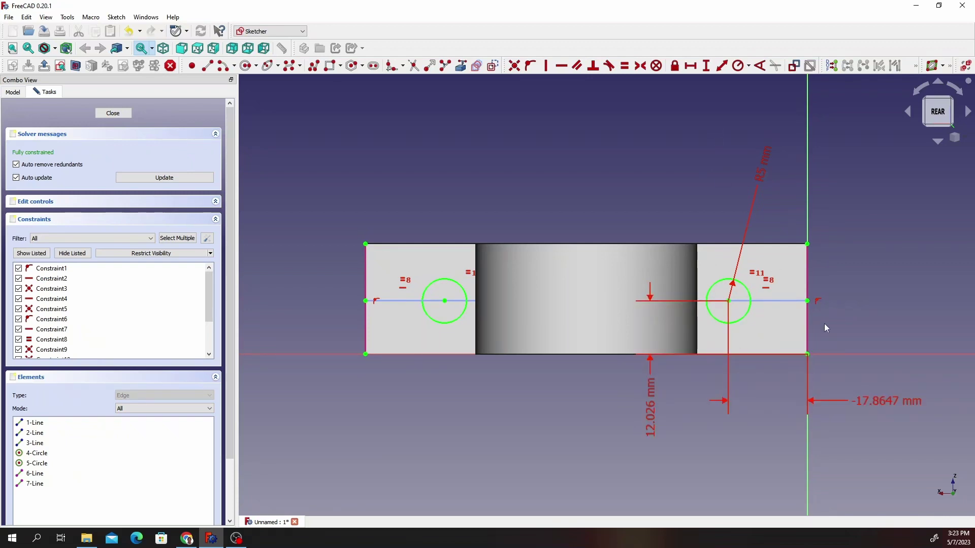
Step: Set the right circle center's horizontal distance from the origin to -12.5 mm and its vertical distance to 12.5 mm
{"action": "double_click", "coordinate": [869, 402]}
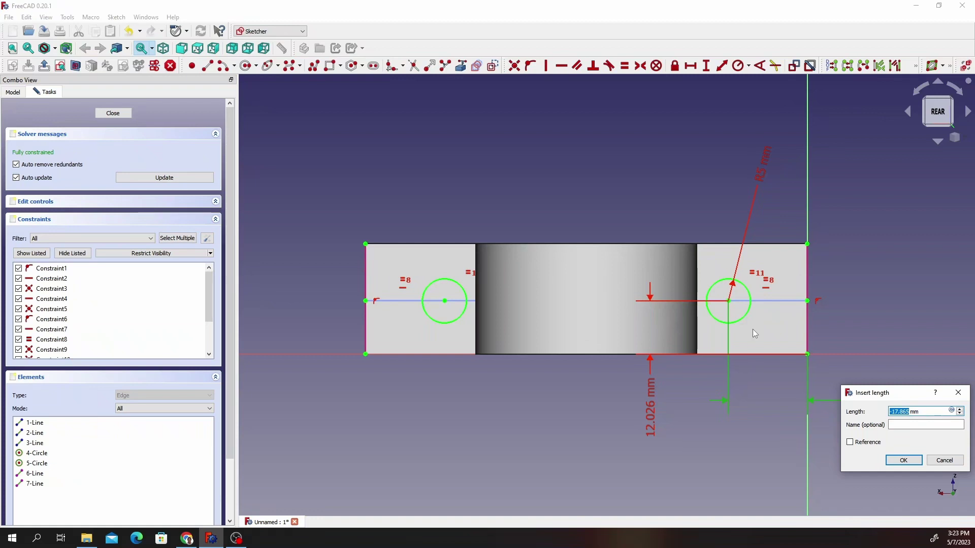
{"action": "type", "text": "-12.5"}
{"action": "left_click", "coordinate": [903, 460]}
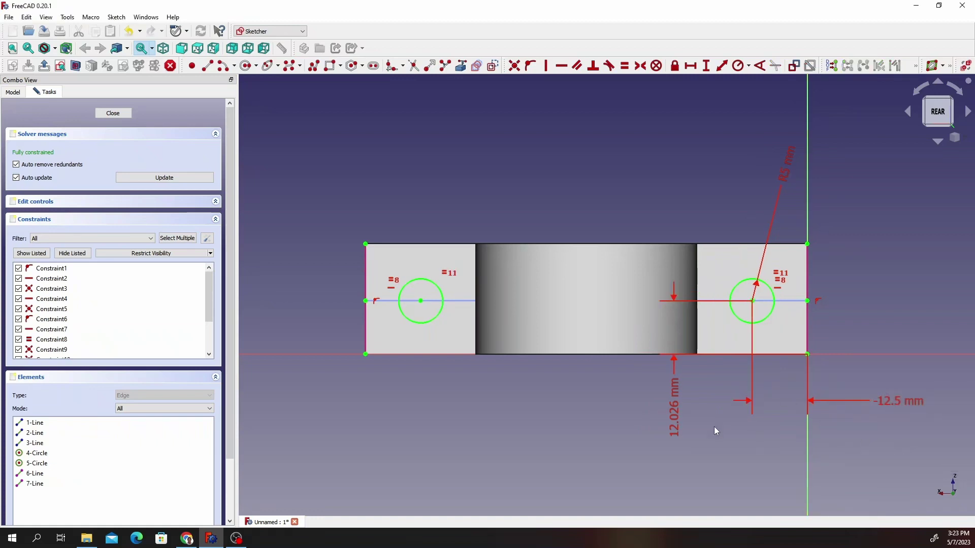
{"action": "double_click", "coordinate": [676, 412]}
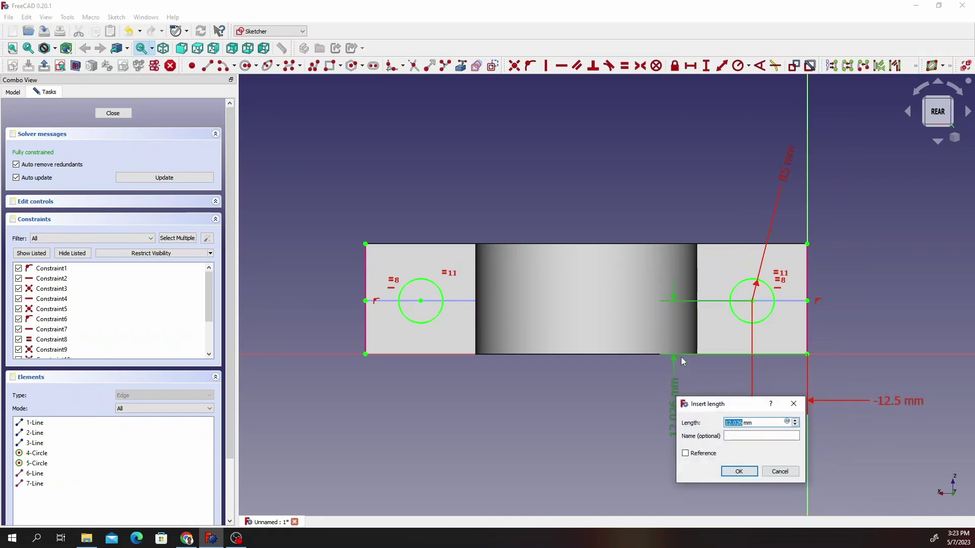
{"action": "type", "text": "12.5"}
{"action": "left_click", "coordinate": [737, 471]}
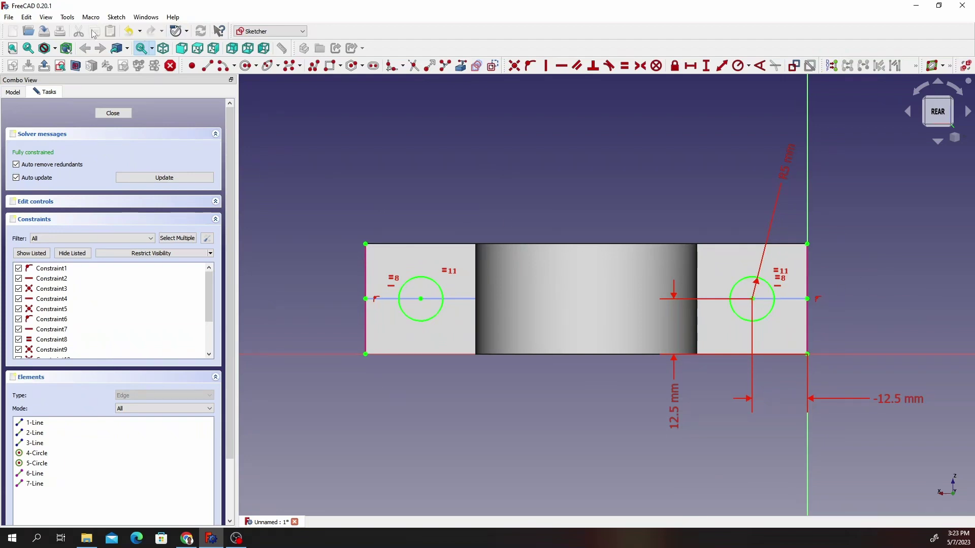
Step: Close the circle sketch and pocket both circles with the Through all type to cut mounting holes in the feet
{"action": "left_click", "coordinate": [122, 113]}
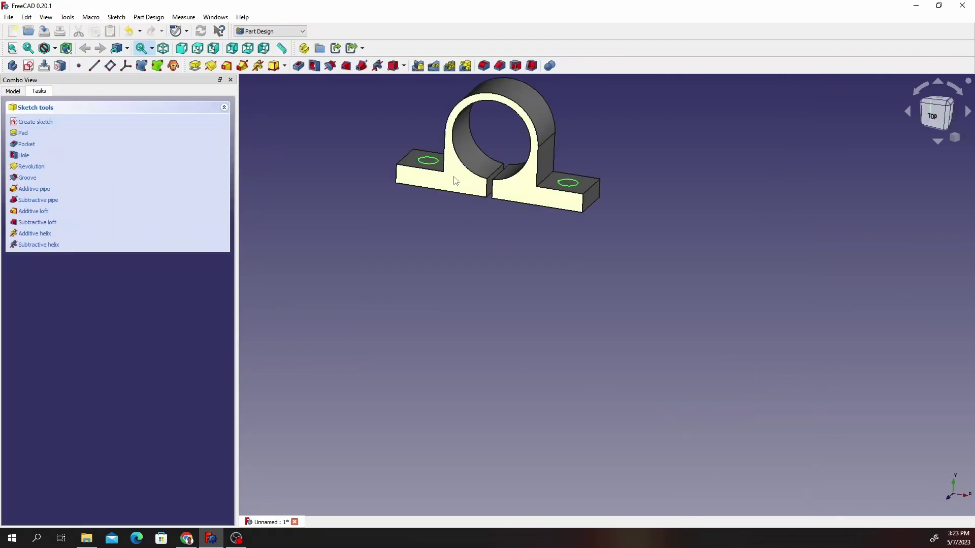
{"action": "scroll", "coordinate": [482, 142], "scroll_direction": "up", "scroll_amount": 3}
{"action": "scroll", "coordinate": [477, 155], "scroll_direction": "down", "scroll_amount": 3}
{"action": "middle_click_drag", "start_coordinate": [476, 157], "coordinate": [470, 77]}
{"action": "scroll", "coordinate": [469, 77], "scroll_direction": "up", "scroll_amount": 4}
{"action": "scroll", "coordinate": [623, 194], "scroll_direction": "down", "scroll_amount": 3}
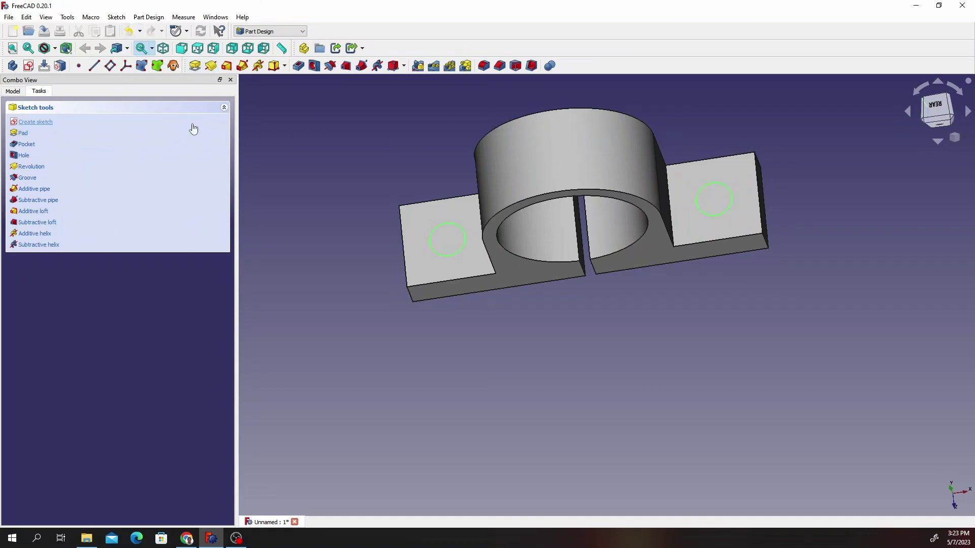
{"action": "left_click", "coordinate": [298, 66]}
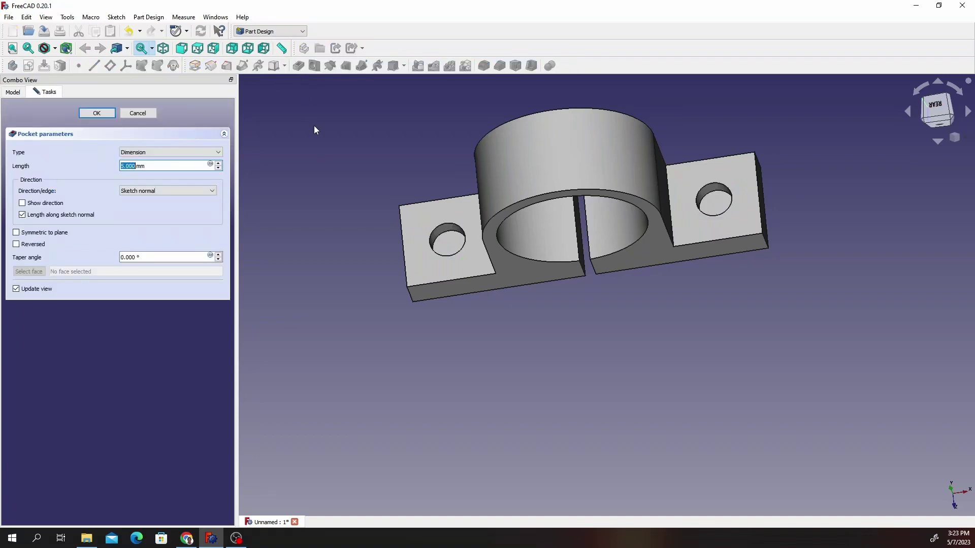
{"action": "left_click", "coordinate": [167, 152]}
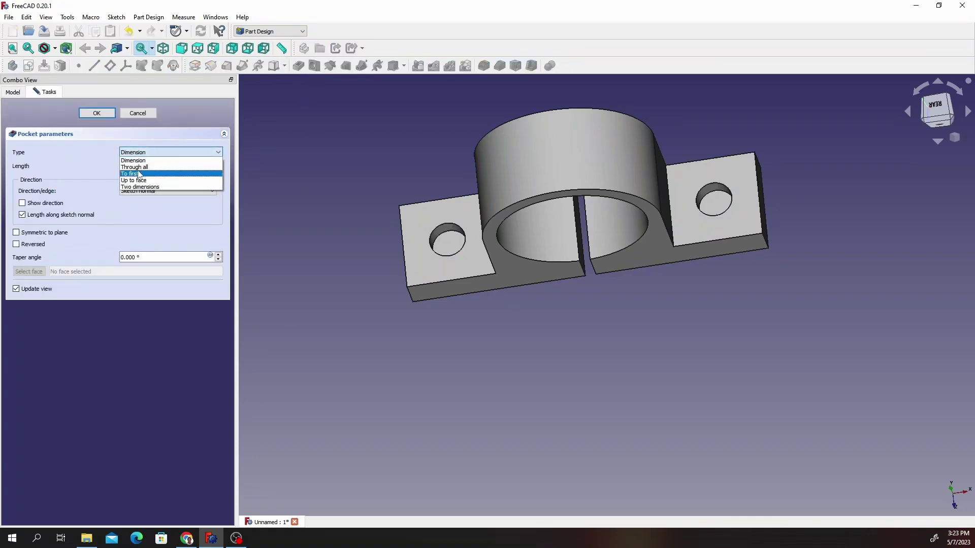
{"action": "left_click", "coordinate": [140, 167]}
{"action": "left_click", "coordinate": [109, 114]}
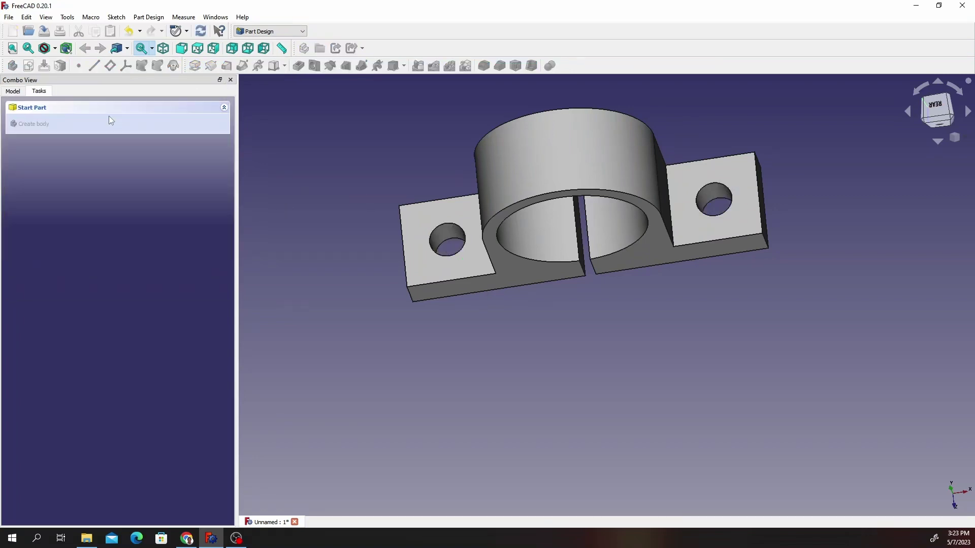
{"action": "scroll", "coordinate": [604, 161], "scroll_direction": "up", "scroll_amount": 5}
{"action": "scroll", "coordinate": [653, 120], "scroll_direction": "down", "scroll_amount": 5}
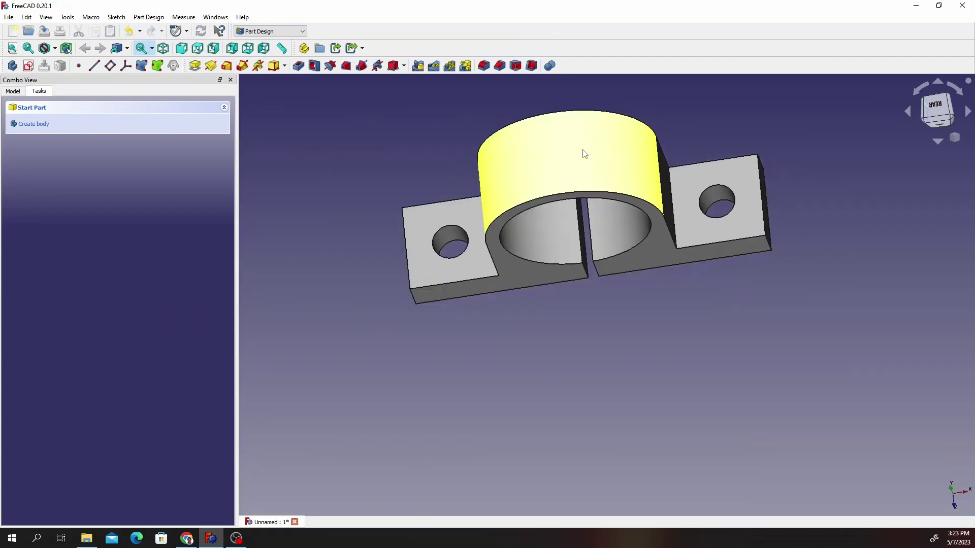
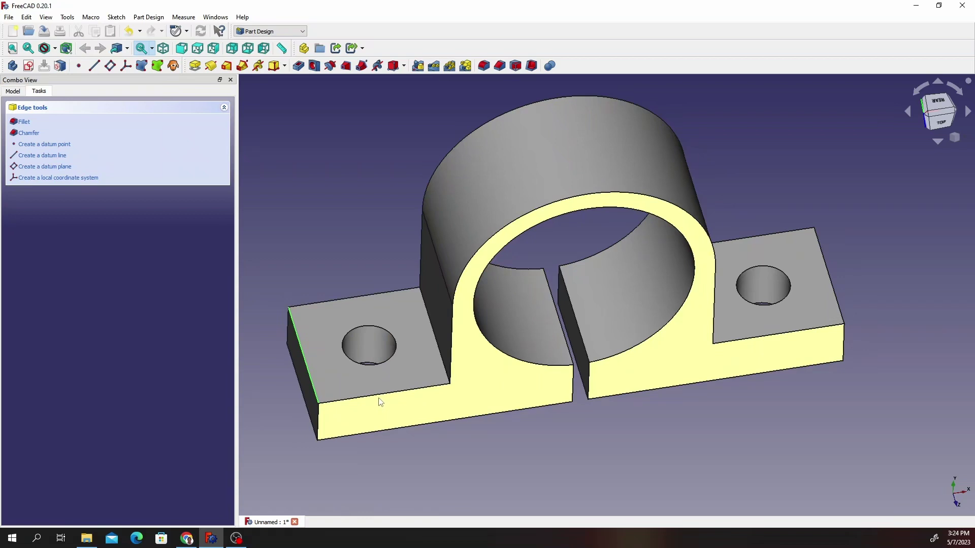
Step: Select the upper outline edges of the holder's near face together with the outer top edges of both feet
{"action": "left_click", "coordinate": [372, 298]}
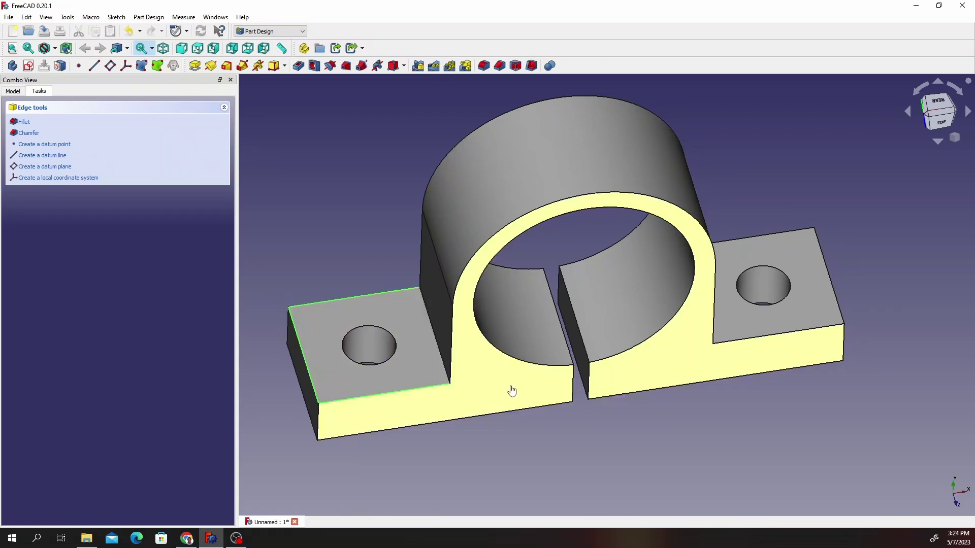
{"action": "left_click", "coordinate": [452, 351]}
{"action": "left_click", "coordinate": [463, 272]}
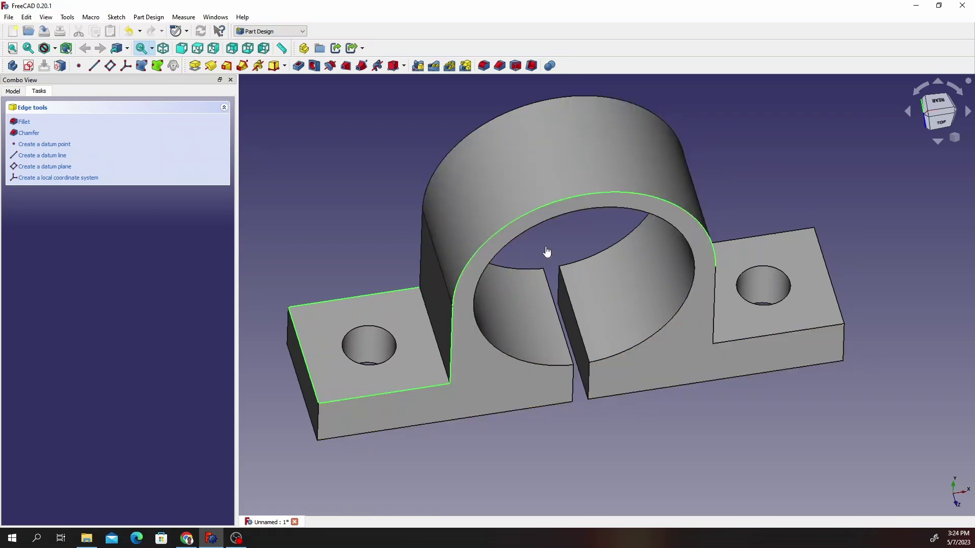
{"action": "left_click", "coordinate": [715, 314]}
{"action": "left_click", "coordinate": [839, 306]}
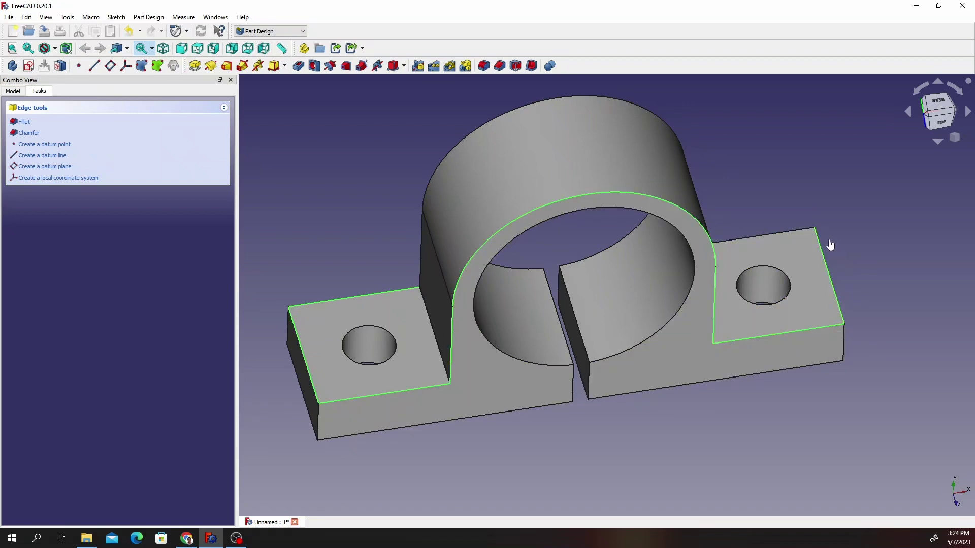
{"action": "left_click", "coordinate": [796, 233]}
{"action": "middle_click_drag", "start_coordinate": [873, 213], "coordinate": [905, 209]}
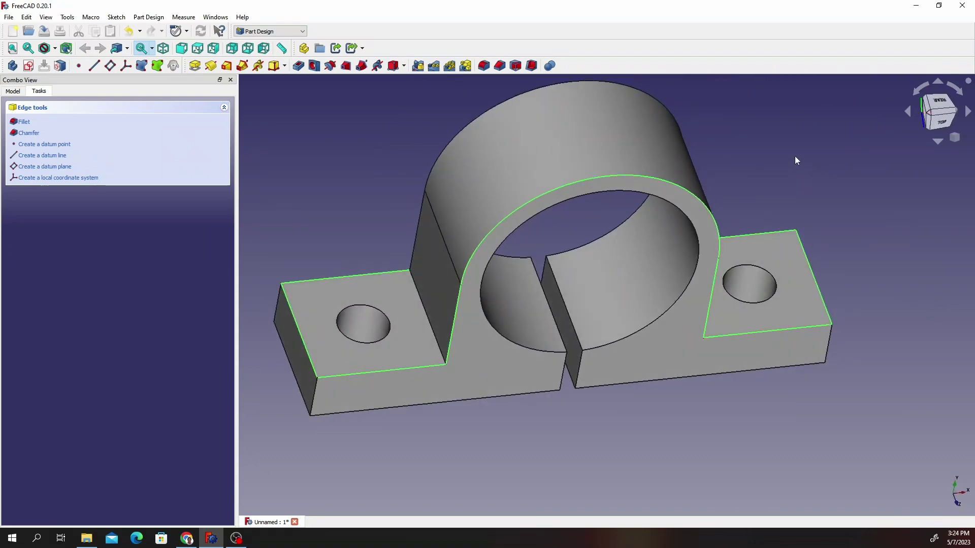
Step: Add the matching outline edges on the opposite face to the selection and fillet them all with a 1 mm radius
{"action": "scroll", "coordinate": [762, 170], "scroll_direction": "up", "scroll_amount": 5}
{"action": "scroll", "coordinate": [653, 152], "scroll_direction": "down", "scroll_amount": 2}
{"action": "scroll", "coordinate": [623, 153], "scroll_direction": "up", "scroll_amount": 2}
{"action": "middle_click_drag", "start_coordinate": [624, 153], "coordinate": [620, 235]}
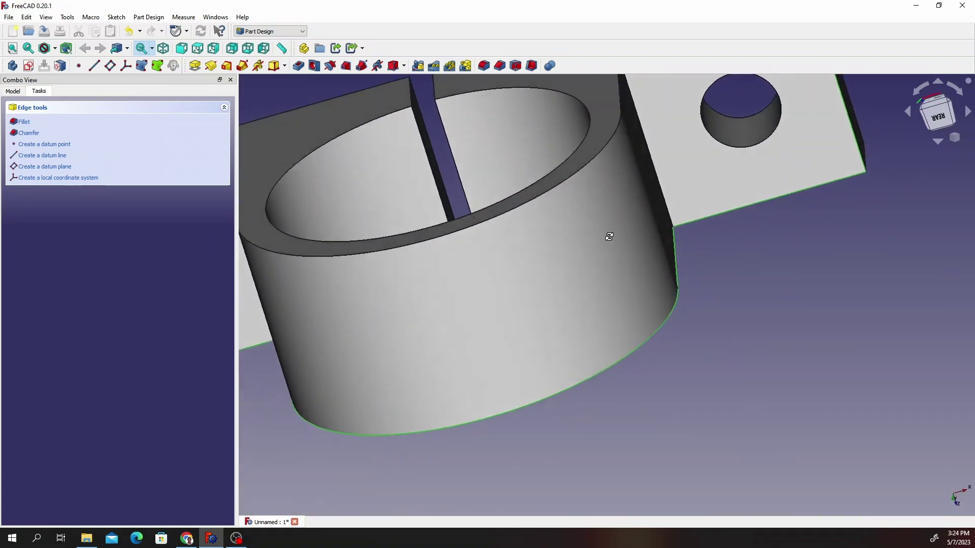
{"action": "middle_click_drag", "start_coordinate": [586, 167], "coordinate": [520, 140]}
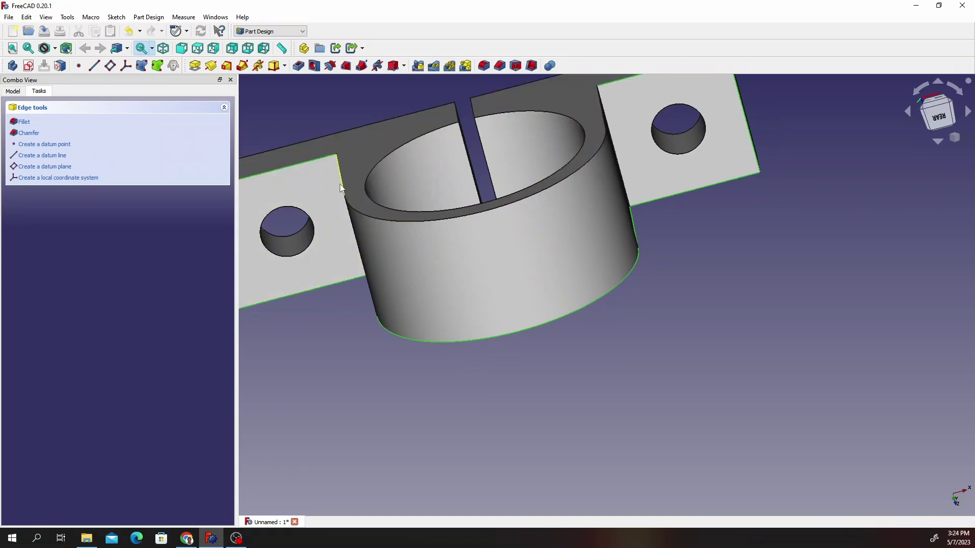
{"action": "middle_click_drag", "start_coordinate": [340, 182], "coordinate": [529, 128]}
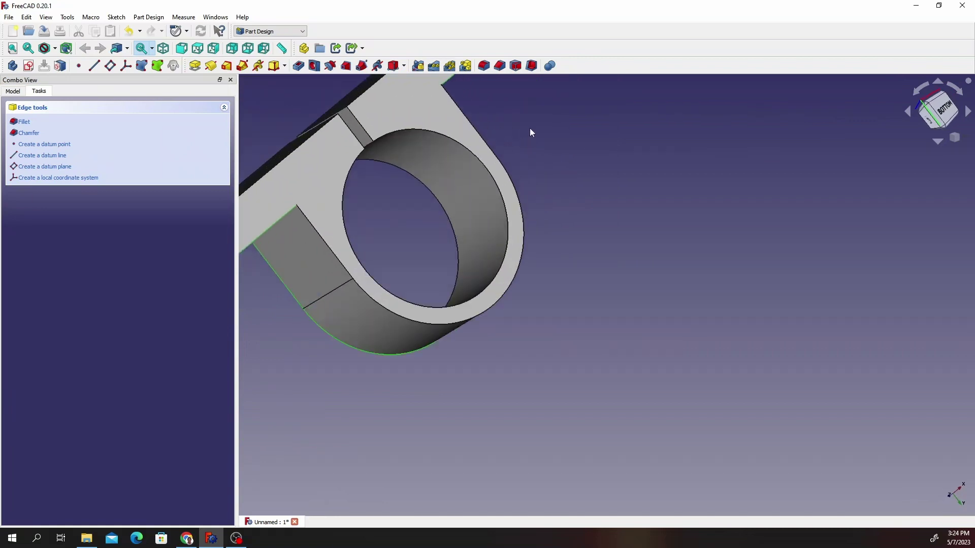
{"action": "left_click", "coordinate": [321, 236]}
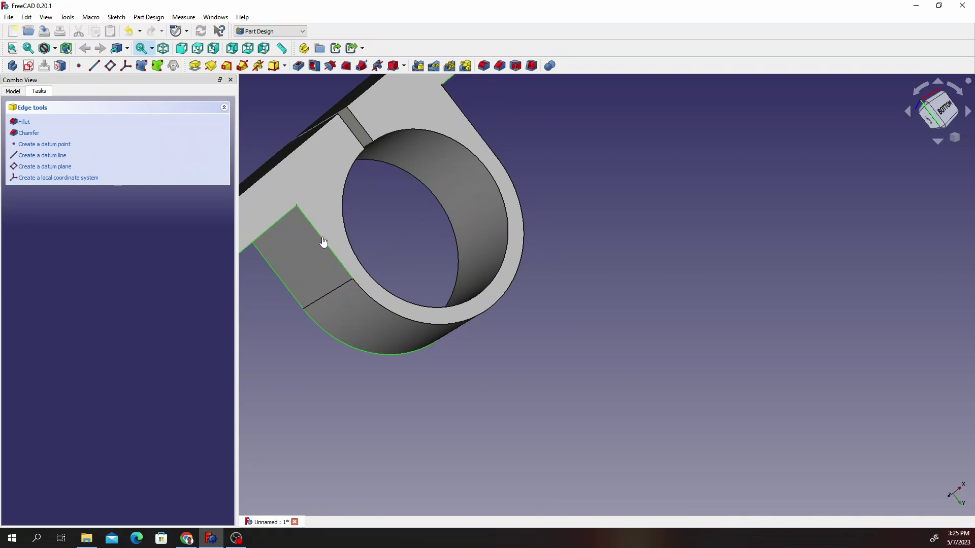
{"action": "left_click", "coordinate": [411, 326]}
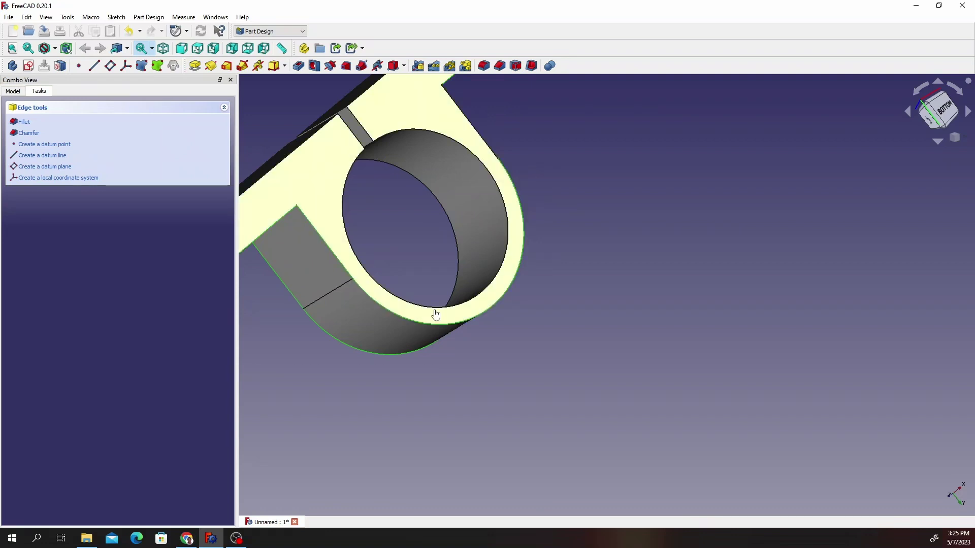
{"action": "left_click", "coordinate": [478, 135]}
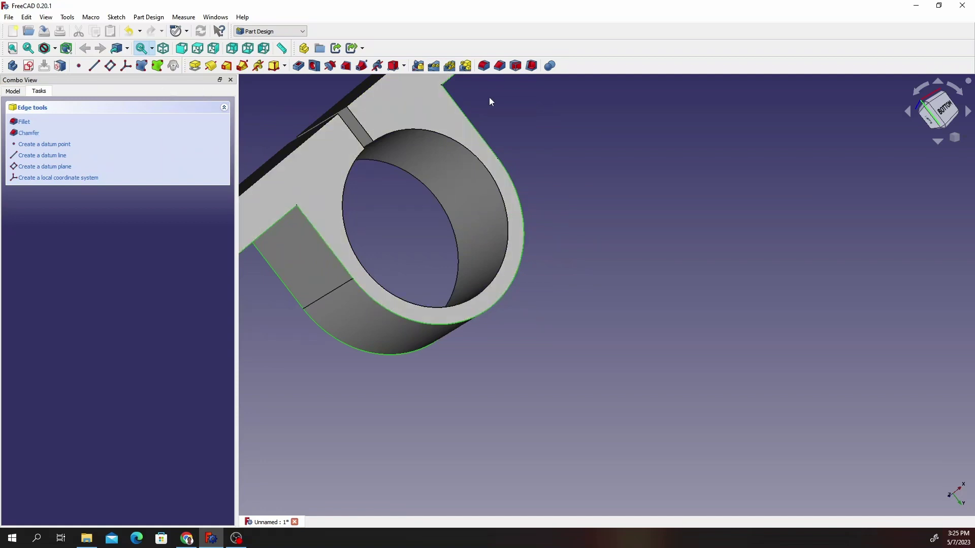
{"action": "left_click", "coordinate": [483, 66]}
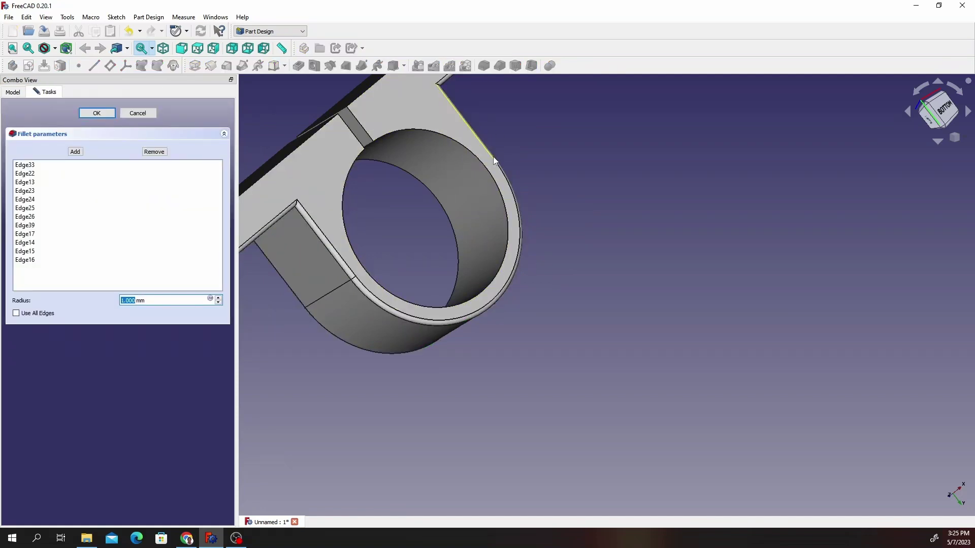
{"action": "scroll", "coordinate": [492, 160], "scroll_direction": "down", "scroll_amount": 5}
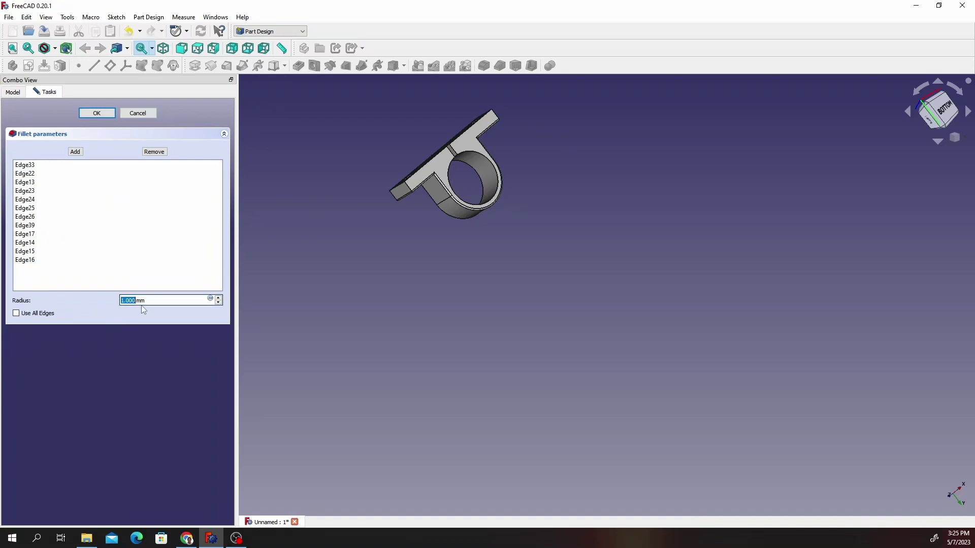
{"action": "type", "text": "1"}
{"action": "left_click", "coordinate": [97, 113]}
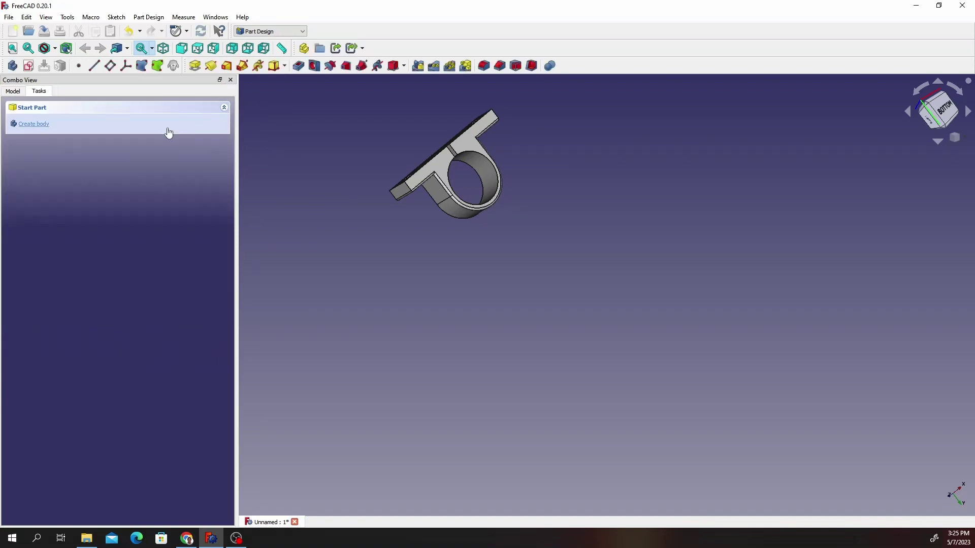
Step: Examine the new edge fillets on the ring and both feet from several sides
{"action": "scroll", "coordinate": [407, 203], "scroll_direction": "up", "scroll_amount": 5}
{"action": "middle_click_drag", "start_coordinate": [391, 238], "coordinate": [431, 194]}
{"action": "scroll", "coordinate": [482, 143], "scroll_direction": "down", "scroll_amount": 5}
{"action": "scroll", "coordinate": [431, 195], "scroll_direction": "up", "scroll_amount": 5}
{"action": "scroll", "coordinate": [443, 147], "scroll_direction": "down", "scroll_amount": 1}
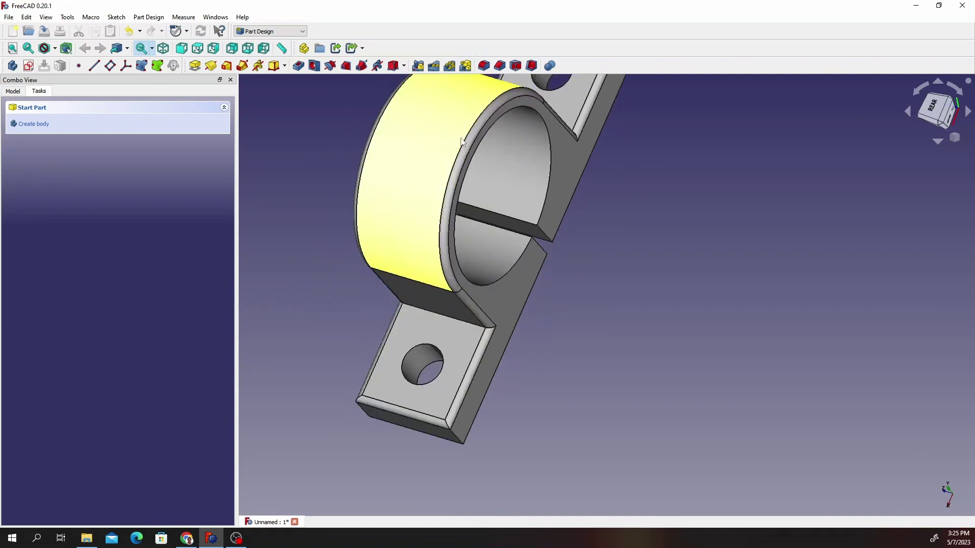
{"action": "scroll", "coordinate": [460, 363], "scroll_direction": "up", "scroll_amount": 2}
{"action": "middle_click_drag", "start_coordinate": [459, 363], "coordinate": [641, 276]}
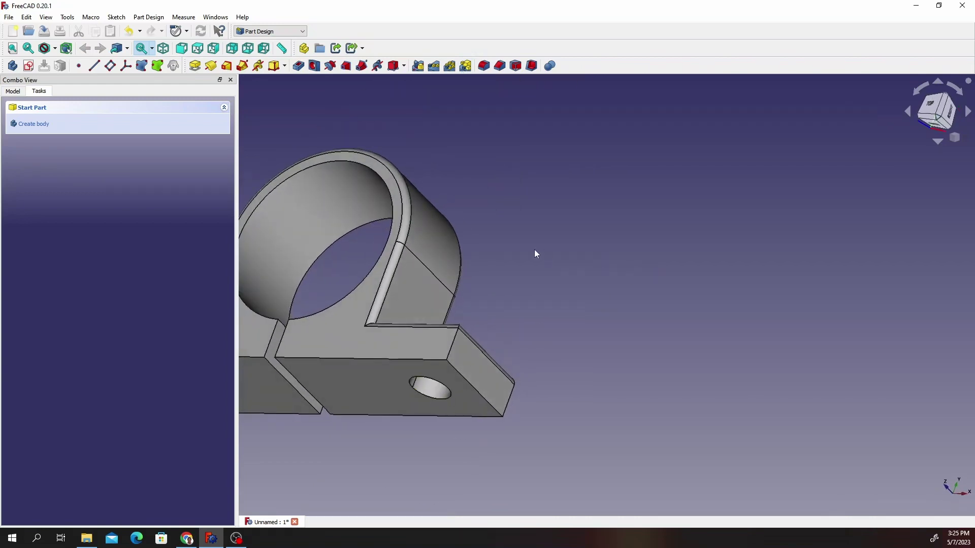
{"action": "scroll", "coordinate": [535, 254], "scroll_direction": "down", "scroll_amount": 5}
{"action": "middle_click_drag", "start_coordinate": [349, 268], "coordinate": [300, 255]}
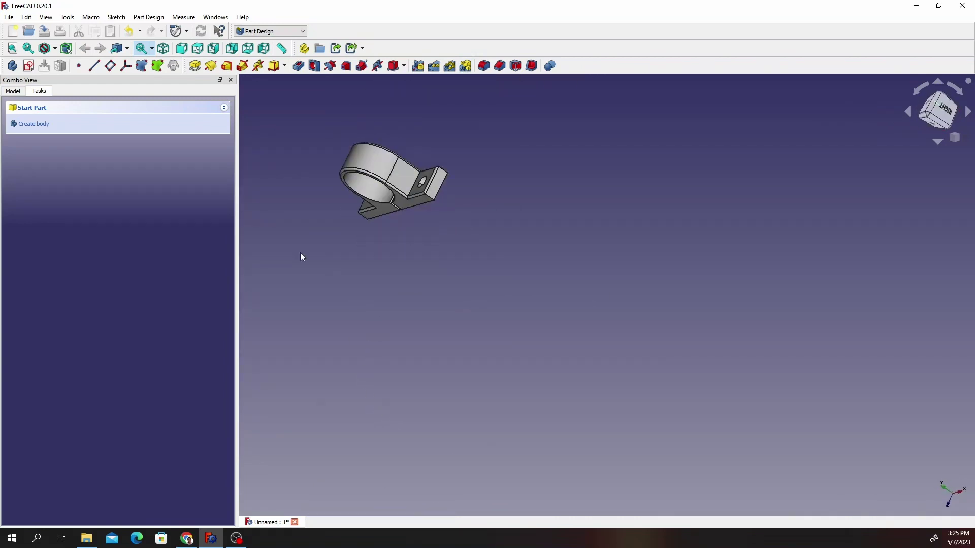
{"action": "scroll", "coordinate": [328, 146], "scroll_direction": "up", "scroll_amount": 6}
{"action": "scroll", "coordinate": [648, 279], "scroll_direction": "down", "scroll_amount": 3}
{"action": "middle_click_drag", "start_coordinate": [648, 278], "coordinate": [696, 425]}
{"action": "scroll", "coordinate": [827, 298], "scroll_direction": "down", "scroll_amount": 2}
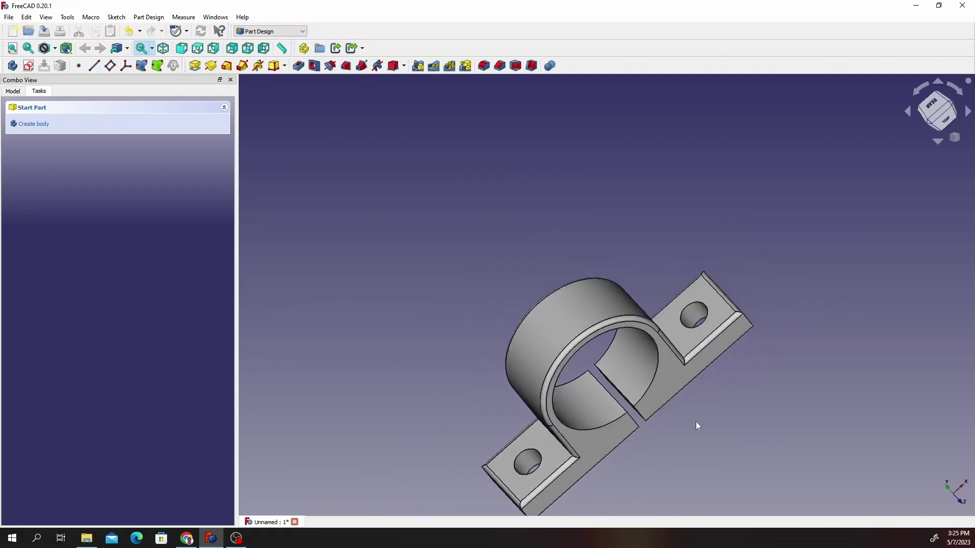
Step: Fillet the two inner corner edges where the feet meet the ring's upright walls with a 3 mm radius
{"action": "scroll", "coordinate": [563, 459], "scroll_direction": "up", "scroll_amount": 3}
{"action": "middle_click_drag", "start_coordinate": [563, 459], "coordinate": [603, 439]}
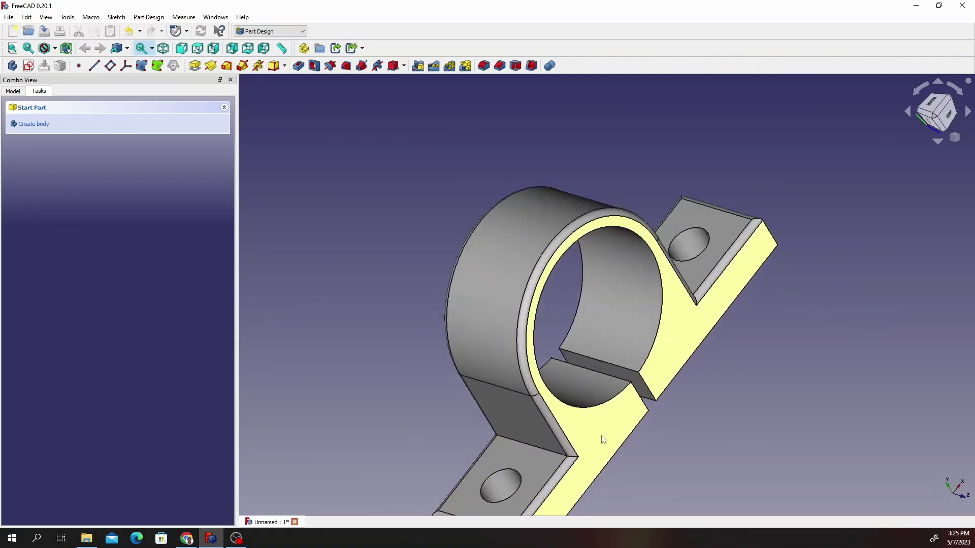
{"action": "left_click", "coordinate": [538, 446]}
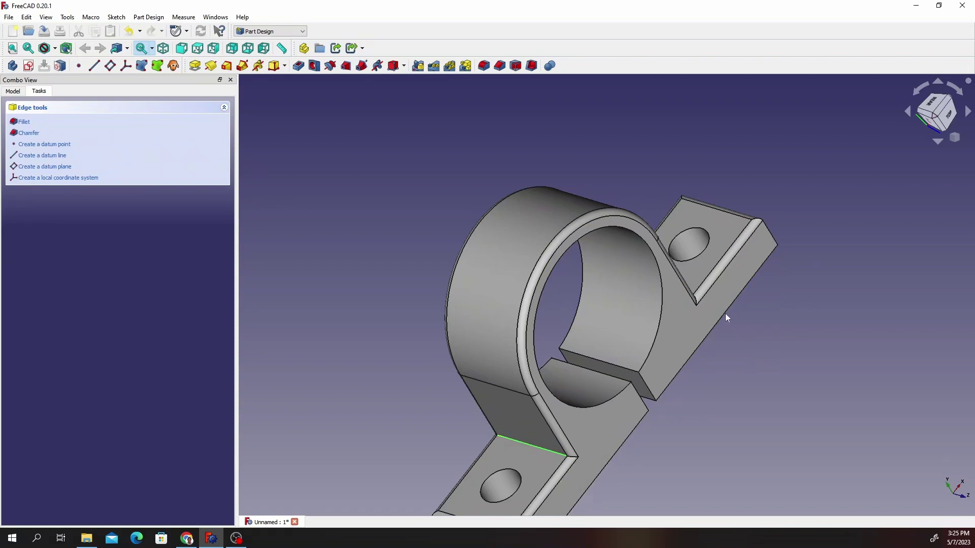
{"action": "scroll", "coordinate": [731, 305], "scroll_direction": "down", "scroll_amount": 2}
{"action": "middle_click_drag", "start_coordinate": [740, 294], "coordinate": [707, 371]}
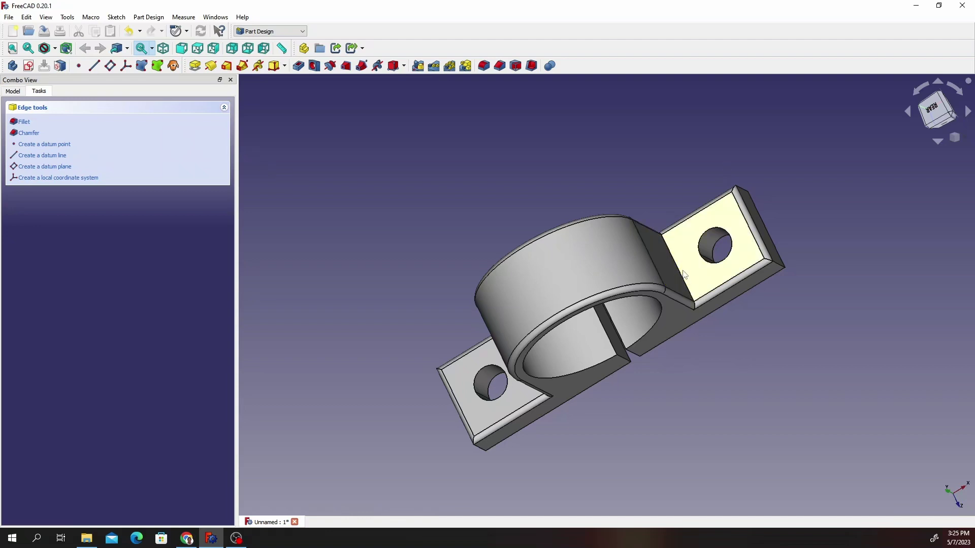
{"action": "scroll", "coordinate": [733, 284], "scroll_direction": "up", "scroll_amount": 5}
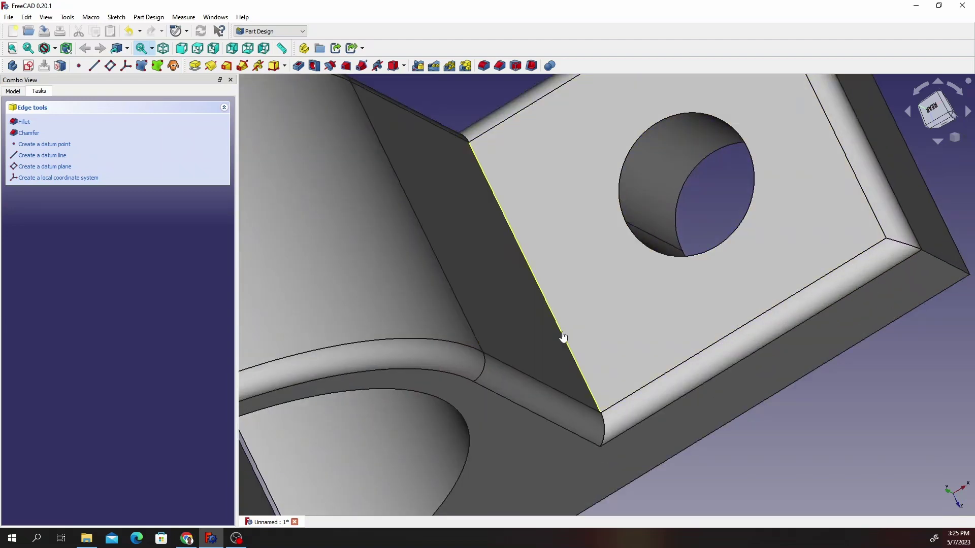
{"action": "left_click", "coordinate": [562, 336]}
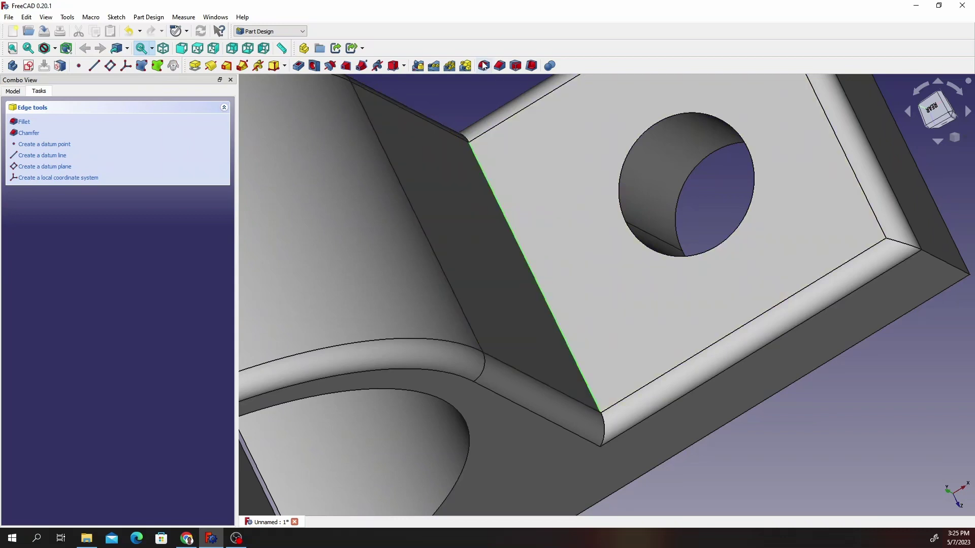
{"action": "left_click", "coordinate": [484, 66]}
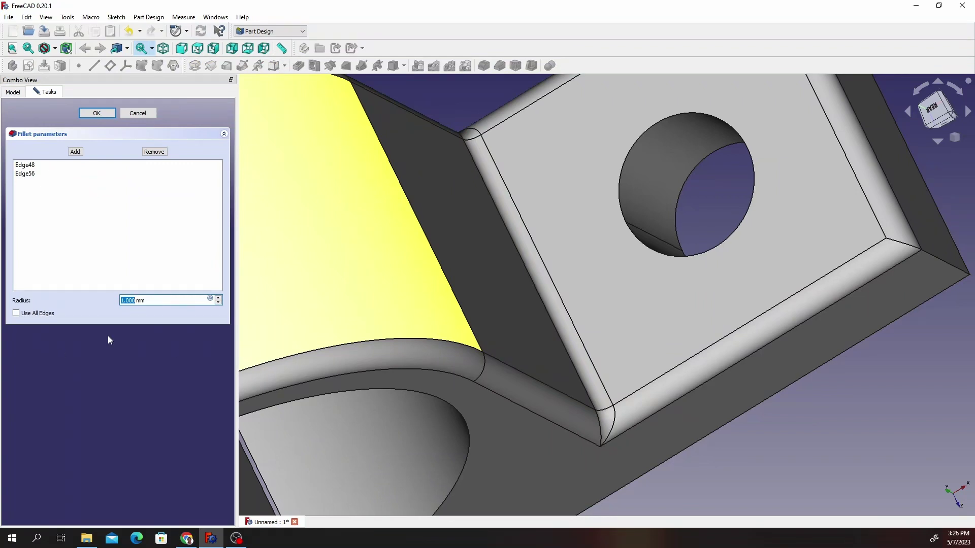
{"action": "type", "text": "3"}
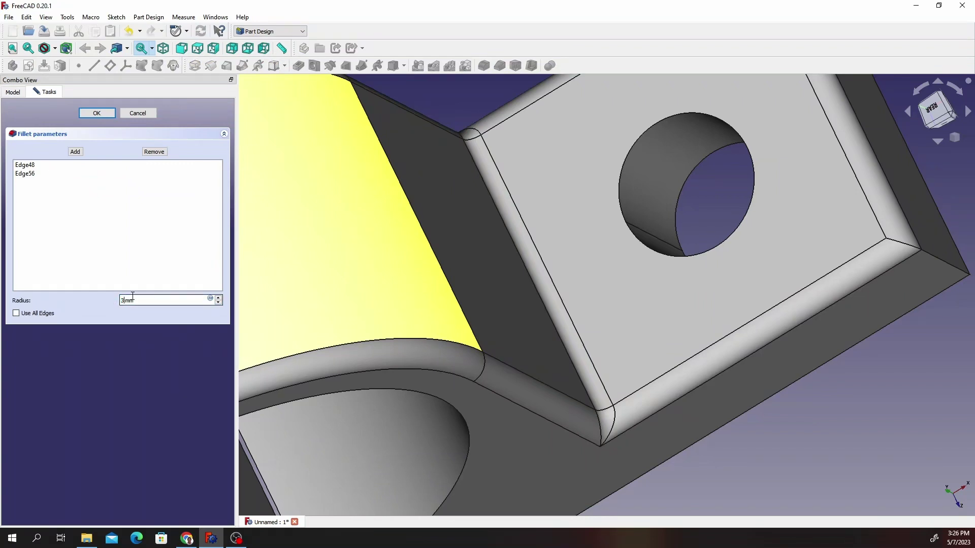
{"action": "left_click", "coordinate": [101, 112]}
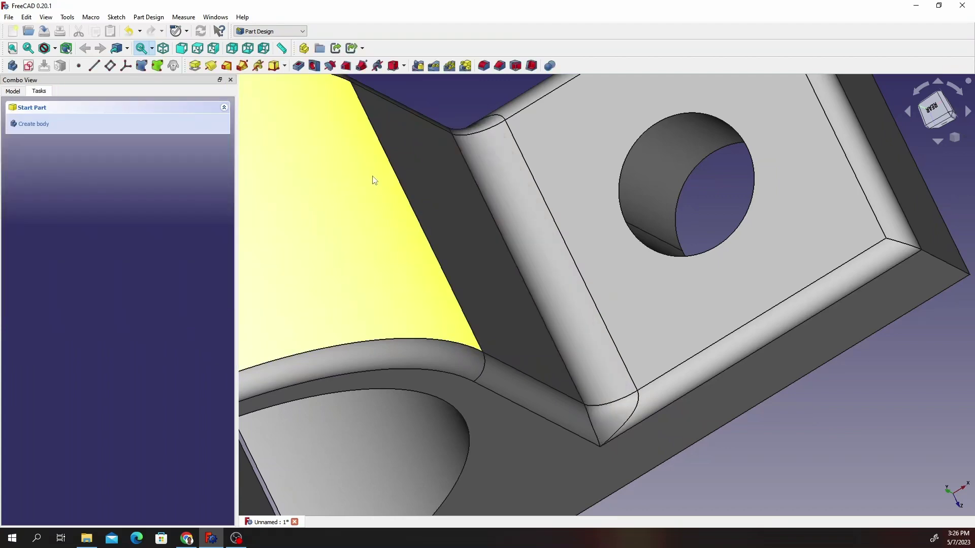
Step: Examine the corner fillets and the complete bearing holder from all sides, and show the model's feature tree
{"action": "scroll", "coordinate": [746, 309], "scroll_direction": "down", "scroll_amount": 3}
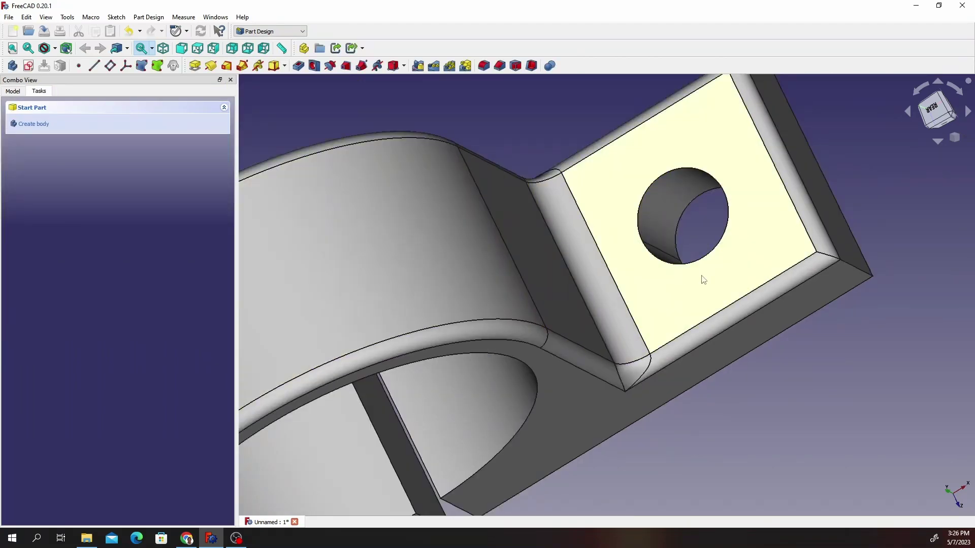
{"action": "scroll", "coordinate": [626, 301], "scroll_direction": "down", "scroll_amount": 4}
{"action": "middle_click_drag", "start_coordinate": [418, 322], "coordinate": [454, 317]}
{"action": "scroll", "coordinate": [453, 318], "scroll_direction": "down", "scroll_amount": 5}
{"action": "scroll", "coordinate": [446, 317], "scroll_direction": "up", "scroll_amount": 5}
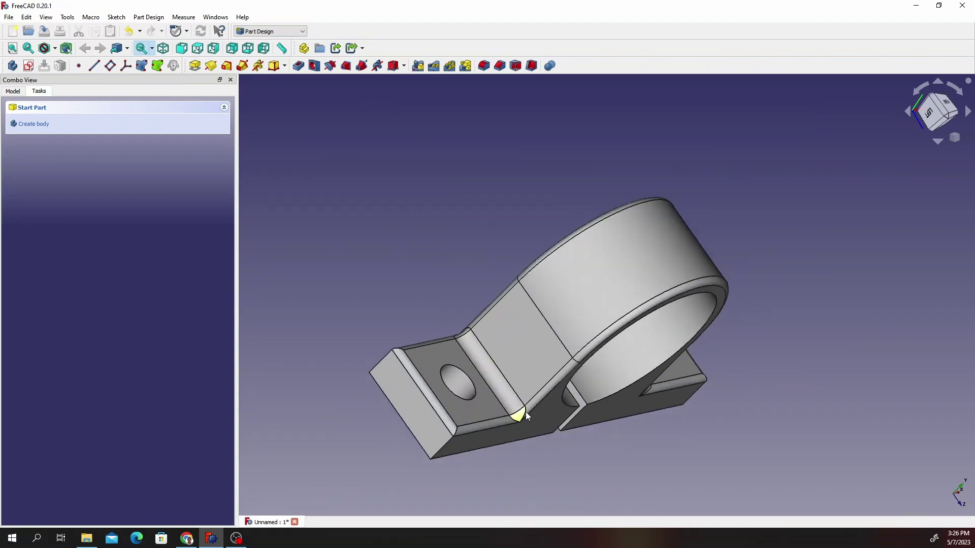
{"action": "middle_click_drag", "start_coordinate": [507, 396], "coordinate": [479, 381]}
{"action": "scroll", "coordinate": [484, 368], "scroll_direction": "down", "scroll_amount": 4}
{"action": "scroll", "coordinate": [457, 415], "scroll_direction": "up", "scroll_amount": 6}
{"action": "scroll", "coordinate": [426, 414], "scroll_direction": "down", "scroll_amount": 3}
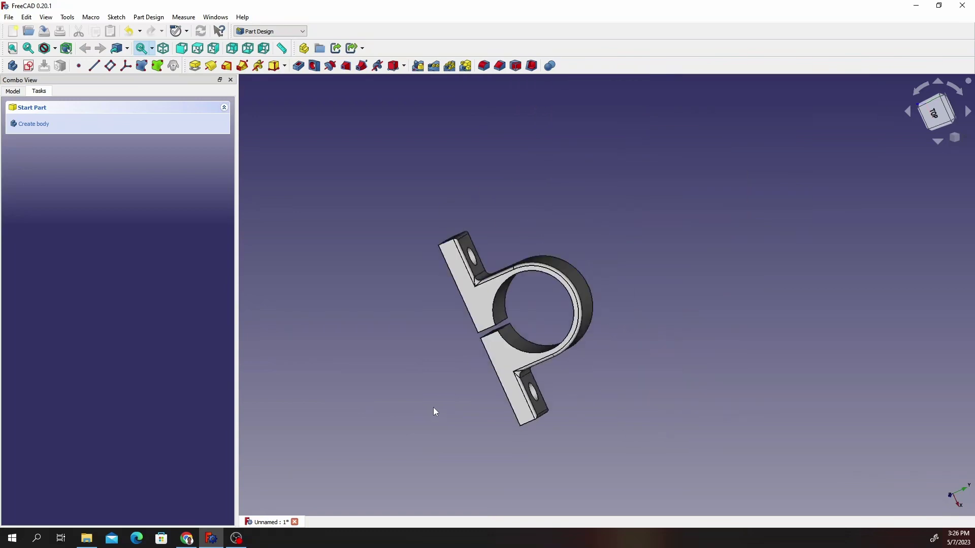
{"action": "scroll", "coordinate": [450, 305], "scroll_direction": "up", "scroll_amount": 4}
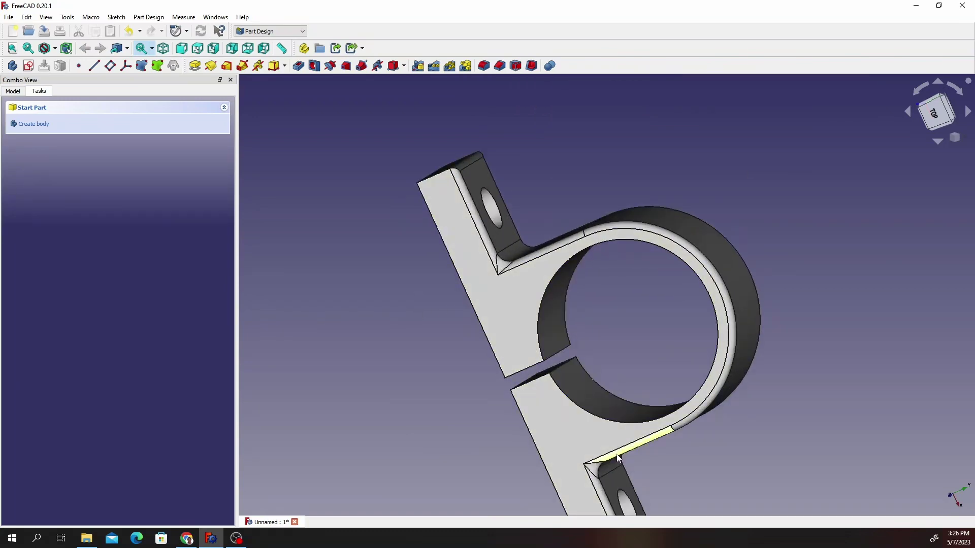
{"action": "middle_click_drag", "start_coordinate": [558, 426], "coordinate": [641, 365]}
{"action": "scroll", "coordinate": [582, 419], "scroll_direction": "down", "scroll_amount": 5}
{"action": "scroll", "coordinate": [641, 426], "scroll_direction": "up", "scroll_amount": 6}
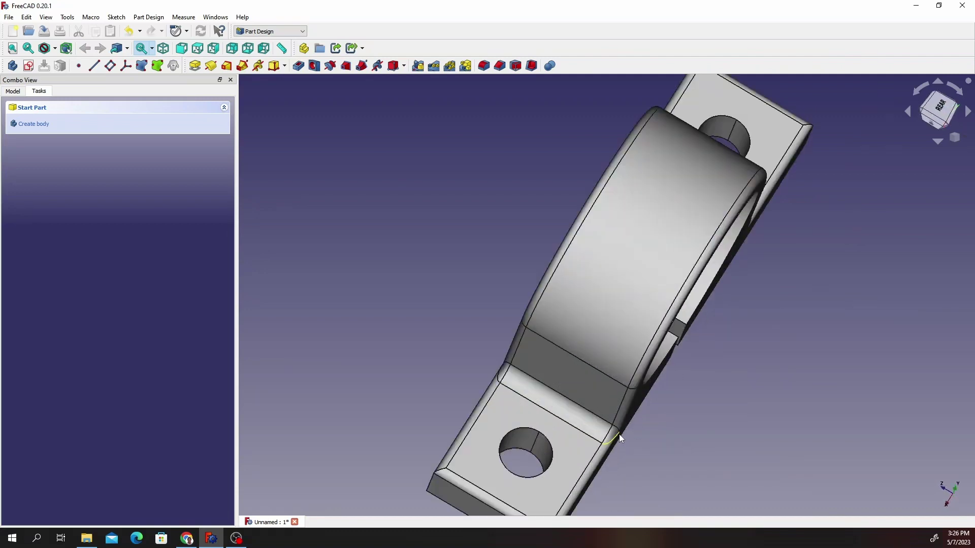
{"action": "middle_click_drag", "start_coordinate": [619, 434], "coordinate": [514, 400]}
{"action": "scroll", "coordinate": [515, 399], "scroll_direction": "down", "scroll_amount": 5}
{"action": "scroll", "coordinate": [740, 348], "scroll_direction": "up", "scroll_amount": 7}
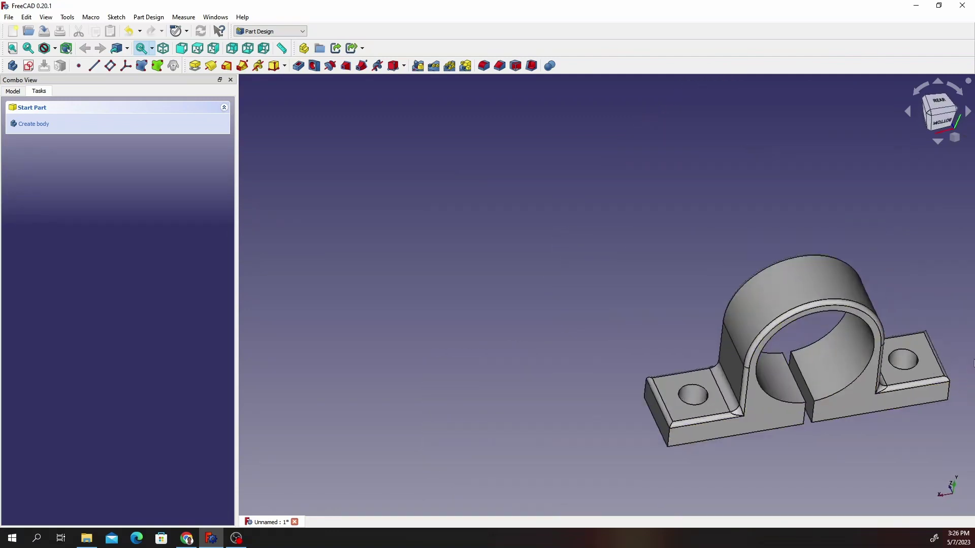
{"action": "scroll", "coordinate": [829, 367], "scroll_direction": "down", "scroll_amount": 7}
{"action": "scroll", "coordinate": [837, 360], "scroll_direction": "up", "scroll_amount": 2}
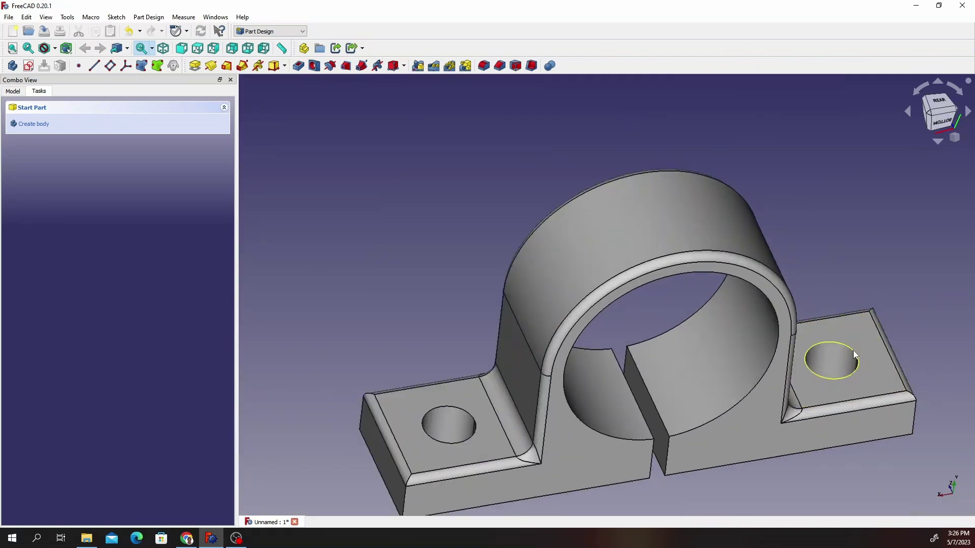
{"action": "scroll", "coordinate": [853, 351], "scroll_direction": "down", "scroll_amount": 3}
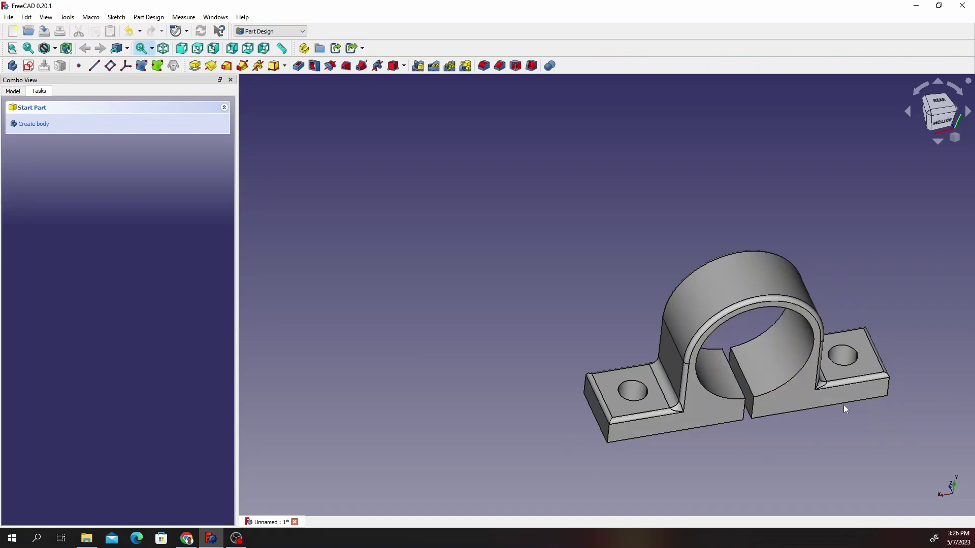
{"action": "left_click", "coordinate": [12, 92]}
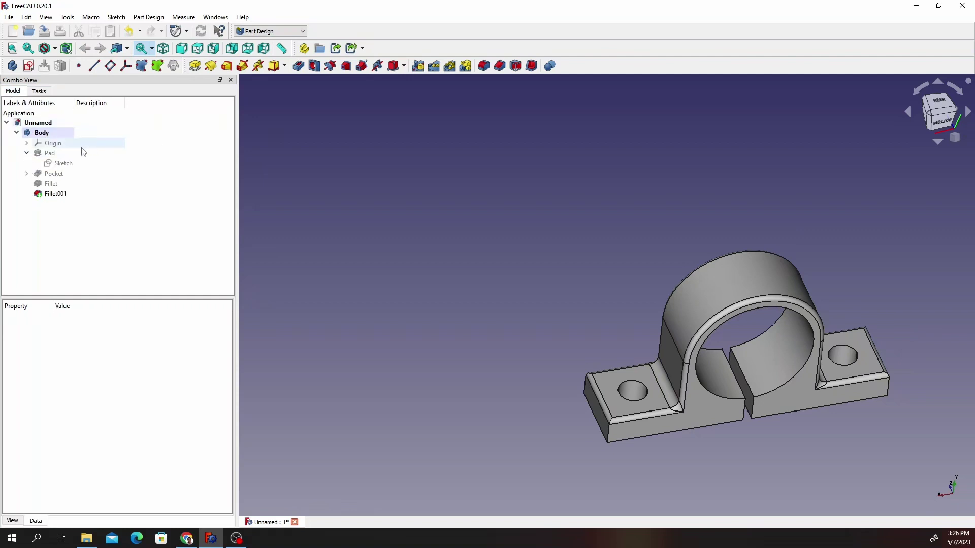
Step: Set the inner arc's radius in the pad's base sketch to 10 mm and close the sketch to update the part
{"action": "double_click", "coordinate": [63, 163]}
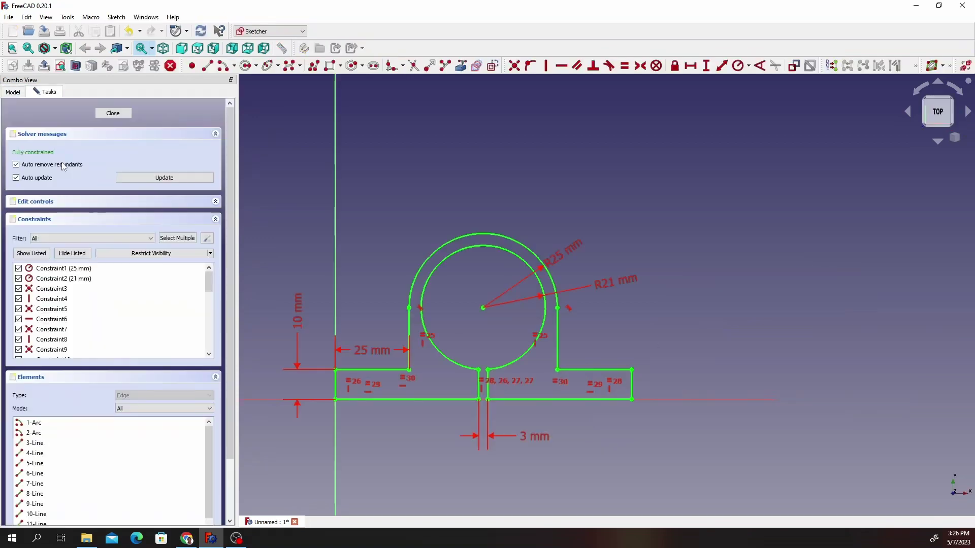
{"action": "scroll", "coordinate": [442, 376], "scroll_direction": "up", "scroll_amount": 1}
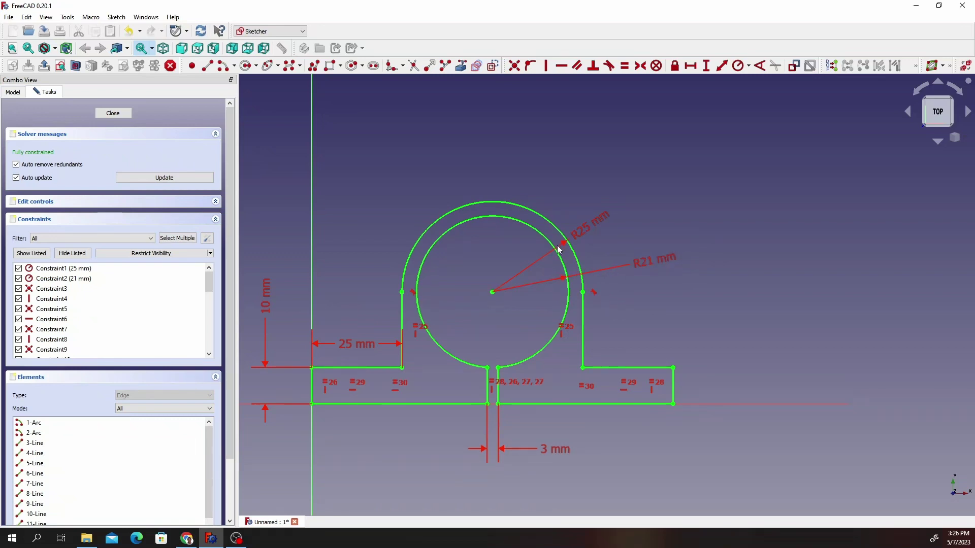
{"action": "double_click", "coordinate": [648, 265]}
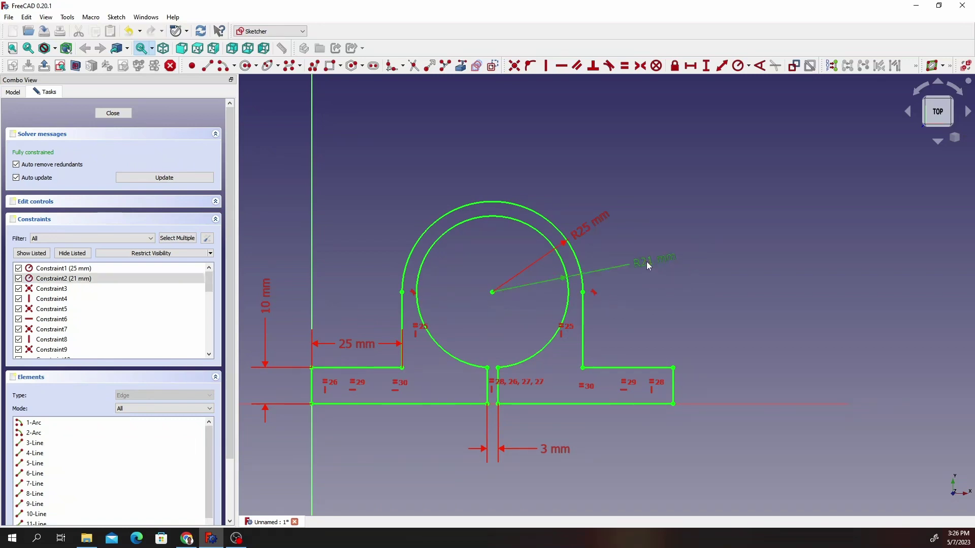
{"action": "left_click", "coordinate": [711, 273]}
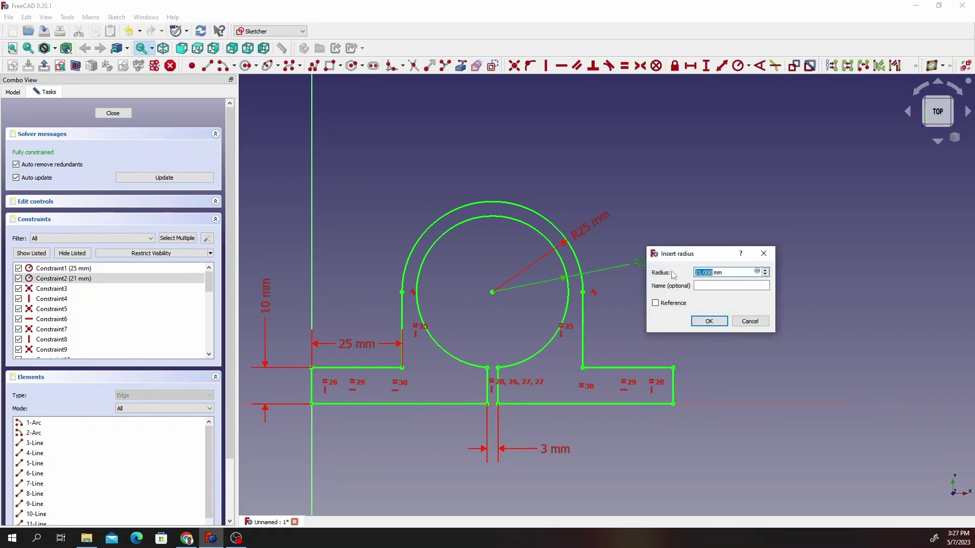
{"action": "type", "text": "1"}
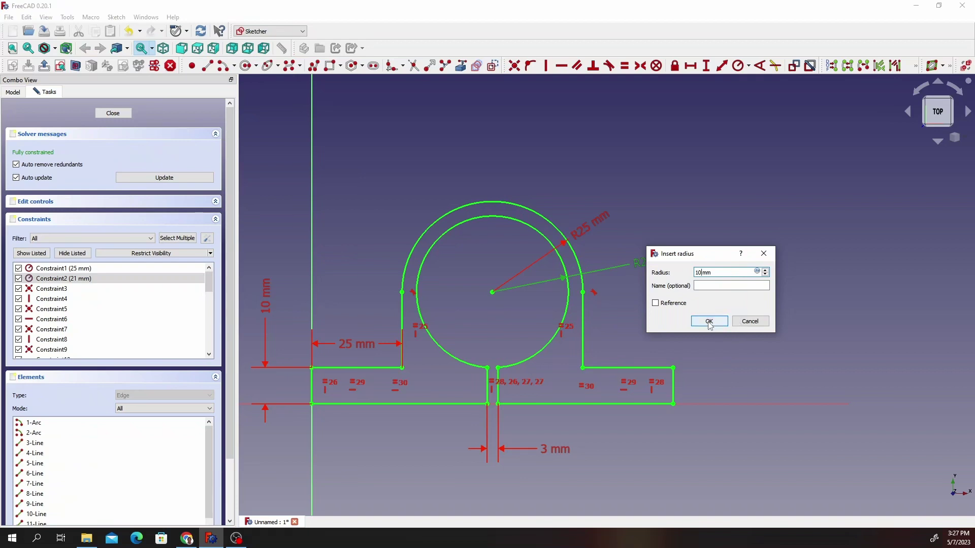
{"action": "left_click", "coordinate": [709, 320]}
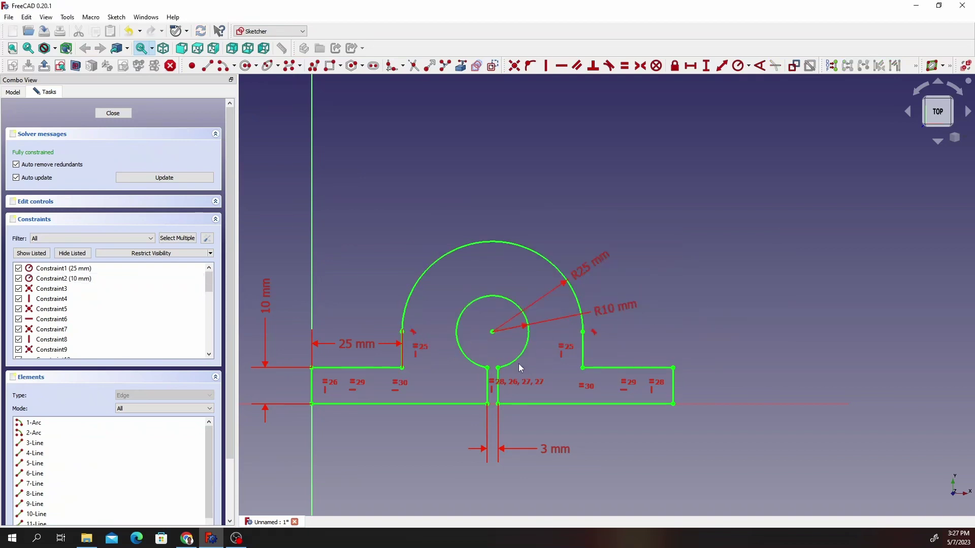
{"action": "left_click", "coordinate": [113, 113]}
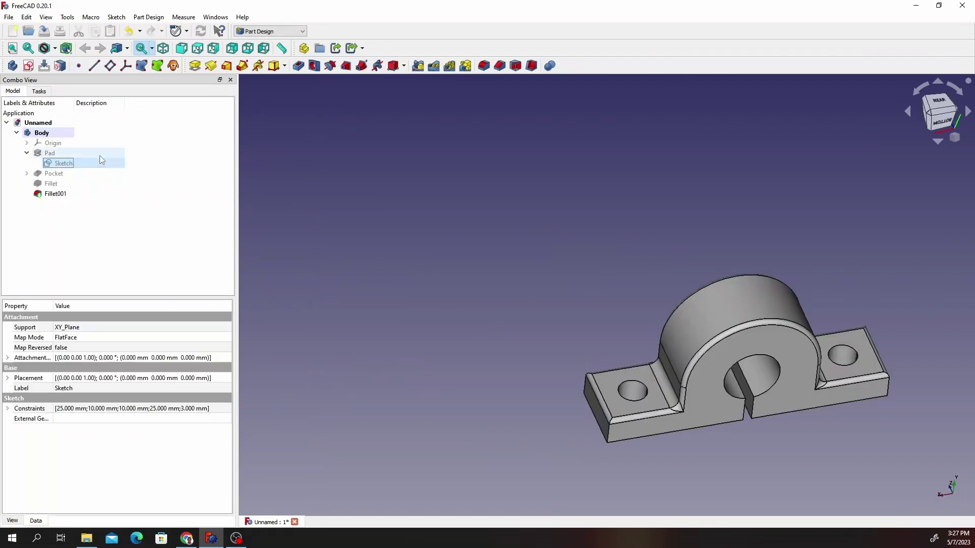
Step: Examine the bearing holder with its reduced bore from the front face, close up and in full
{"action": "key", "text": "5"}
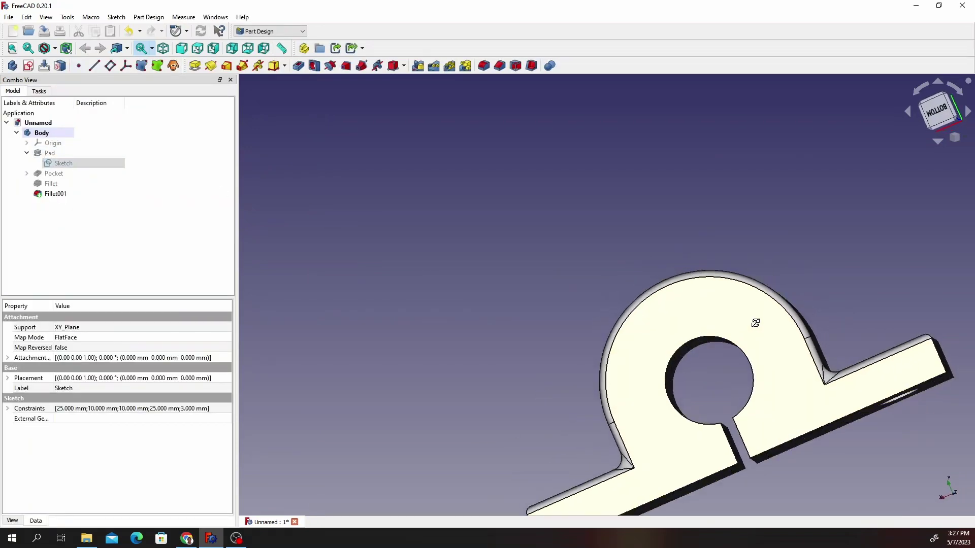
{"action": "scroll", "coordinate": [747, 353], "scroll_direction": "down", "scroll_amount": 3}
{"action": "scroll", "coordinate": [747, 353], "scroll_direction": "up", "scroll_amount": 6}
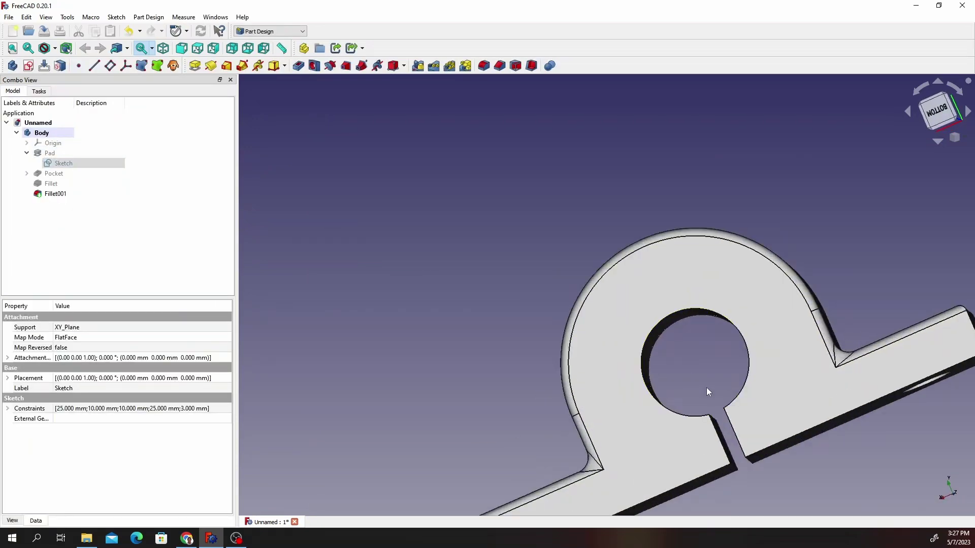
{"action": "scroll", "coordinate": [685, 388], "scroll_direction": "down", "scroll_amount": 3}
{"action": "scroll", "coordinate": [677, 364], "scroll_direction": "up", "scroll_amount": 2}
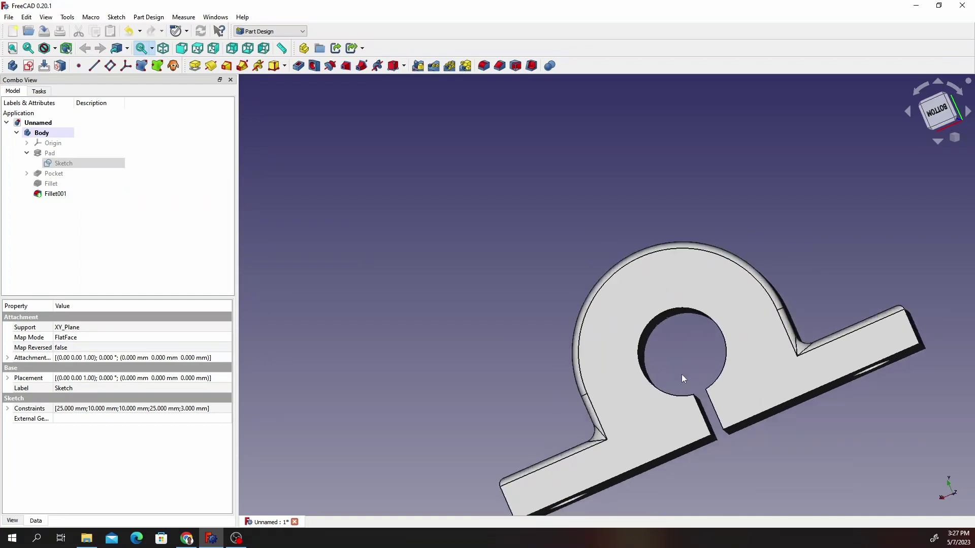
{"action": "scroll", "coordinate": [681, 374], "scroll_direction": "down", "scroll_amount": 1}
Step: Reopen the pad's base sketch and set the outer arc's radius to 30 mm
{"action": "double_click", "coordinate": [71, 163]}
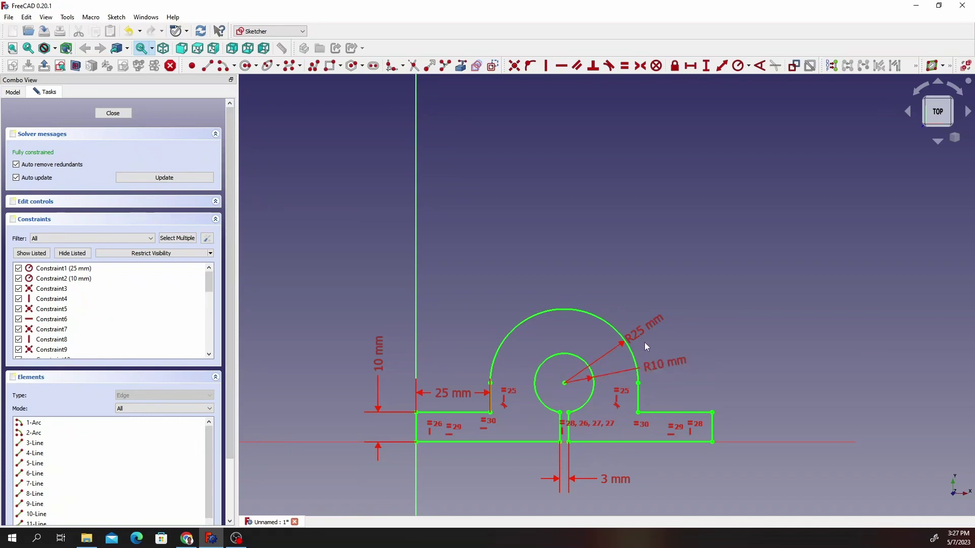
{"action": "left_click", "coordinate": [656, 366]}
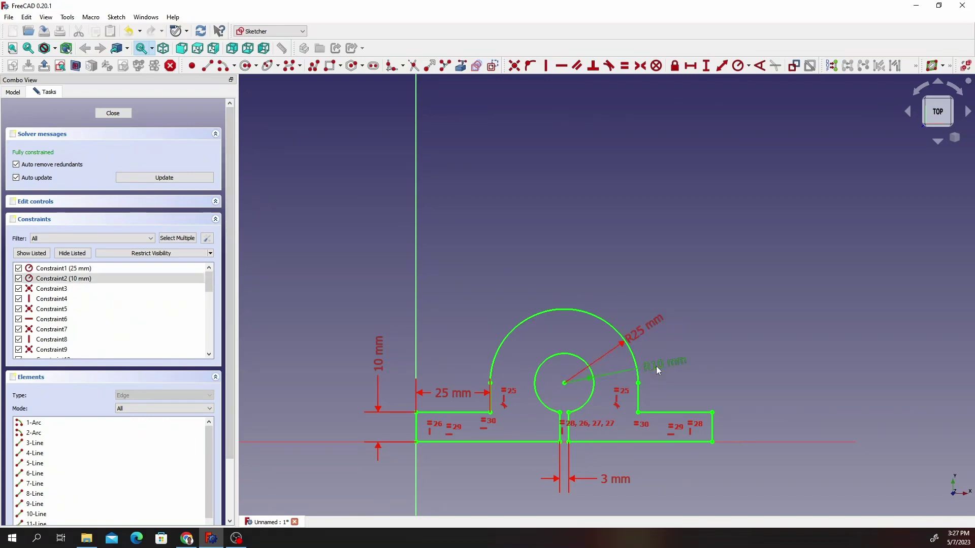
{"action": "double_click", "coordinate": [656, 366]}
{"action": "left_click", "coordinate": [723, 379]}
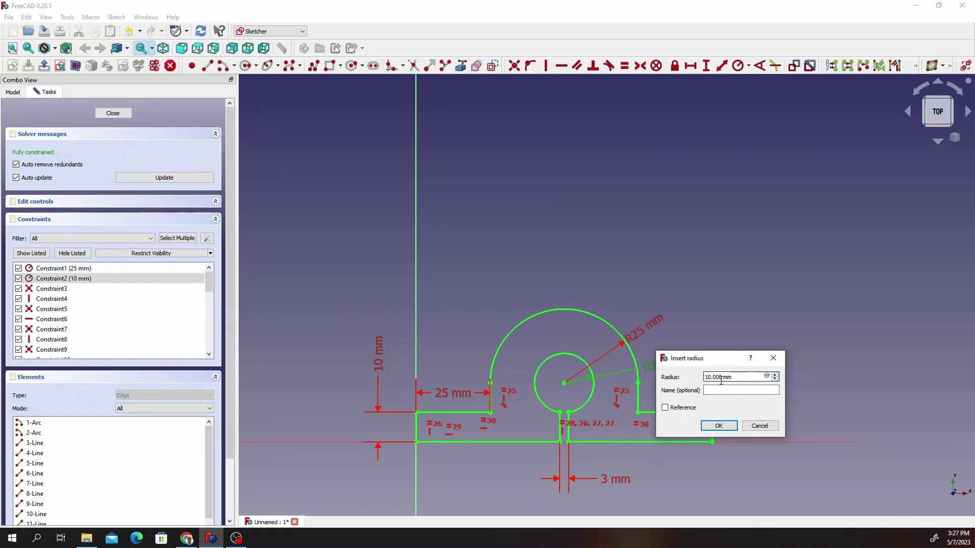
{"action": "left_click", "coordinate": [773, 358]}
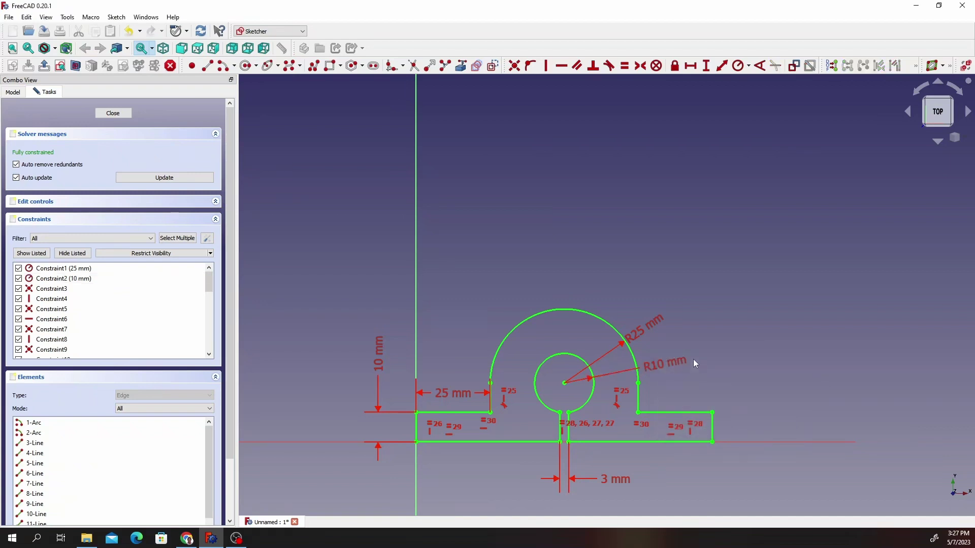
{"action": "double_click", "coordinate": [653, 324]}
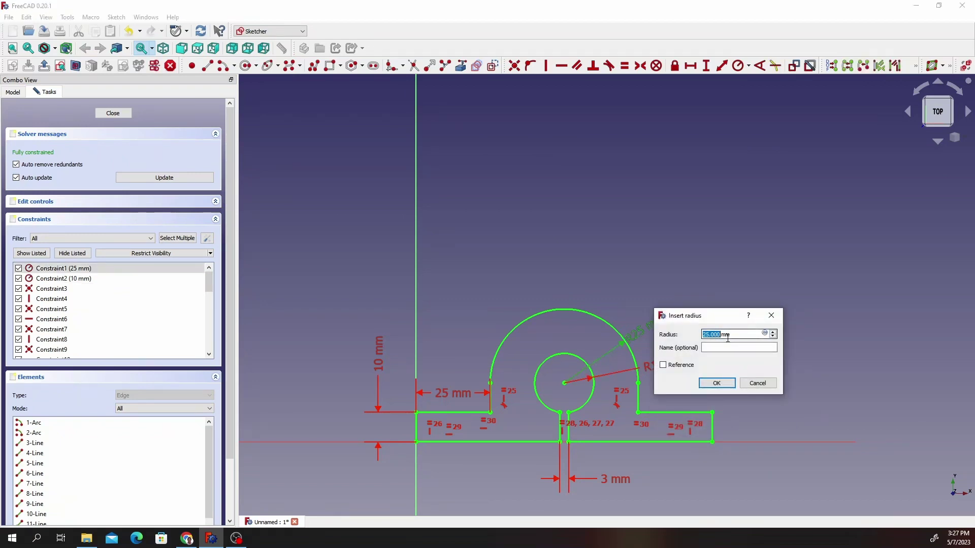
{"action": "type", "text": "30"}
{"action": "left_click", "coordinate": [710, 383]}
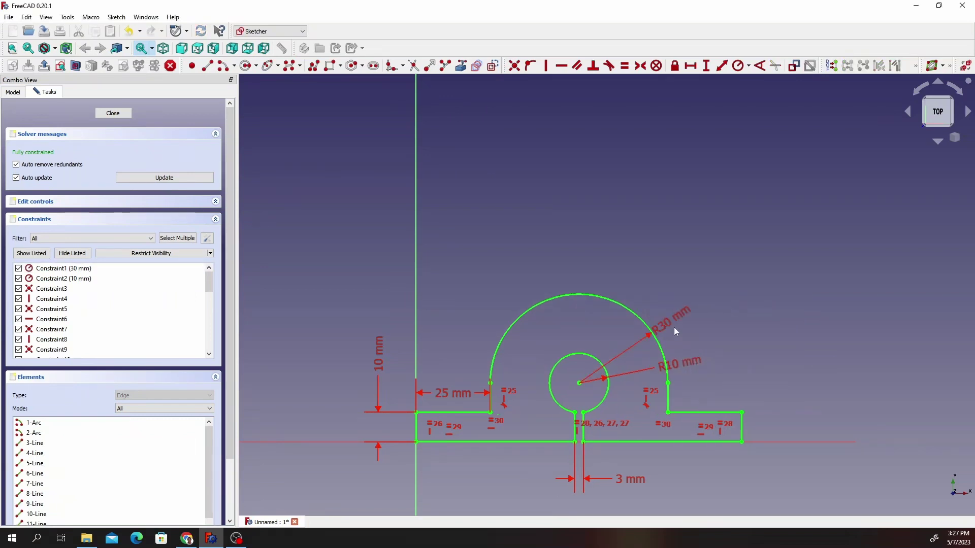
Step: Set the inner arc's radius to 28 mm and the outer arc's radius to 35 mm, and close the sketch
{"action": "double_click", "coordinate": [680, 362]}
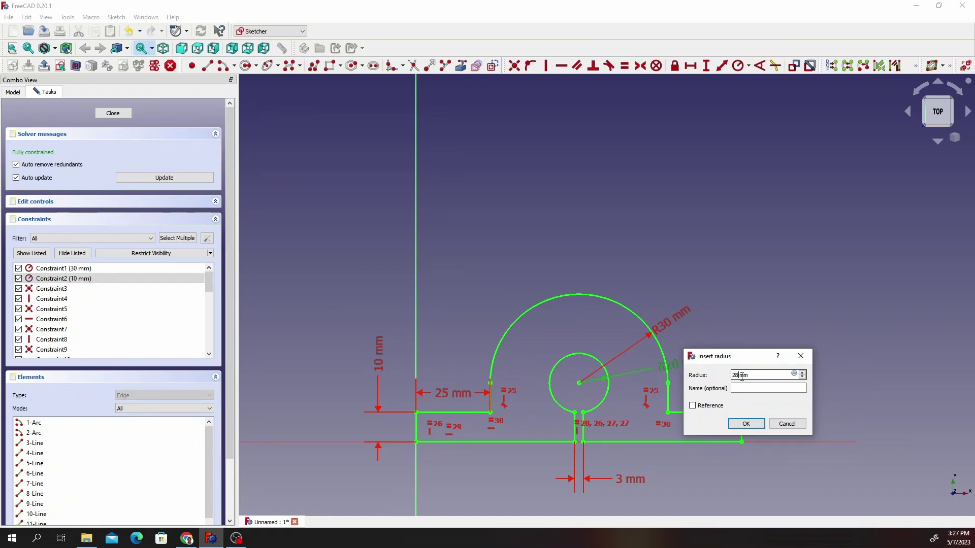
{"action": "left_click", "coordinate": [745, 424]}
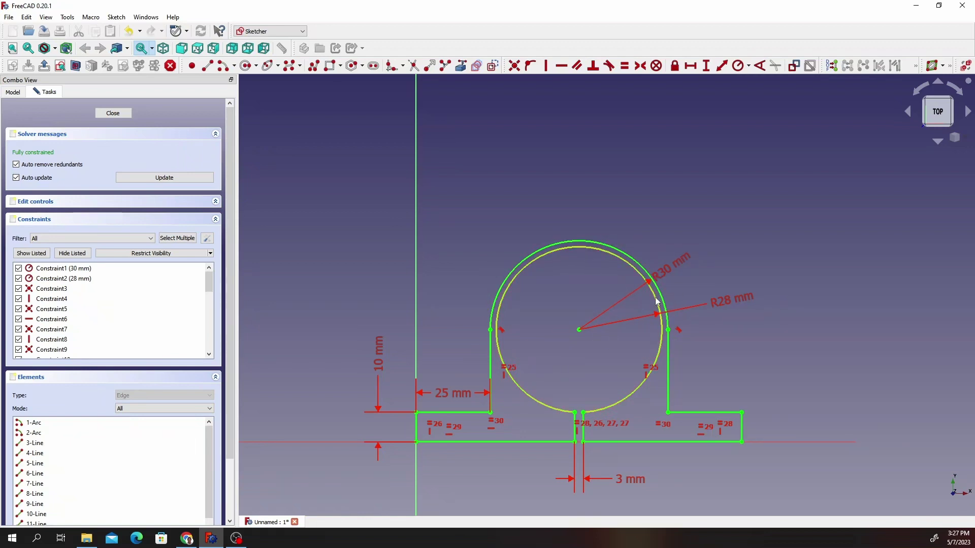
{"action": "double_click", "coordinate": [668, 274]}
{"action": "type", "text": "35"}
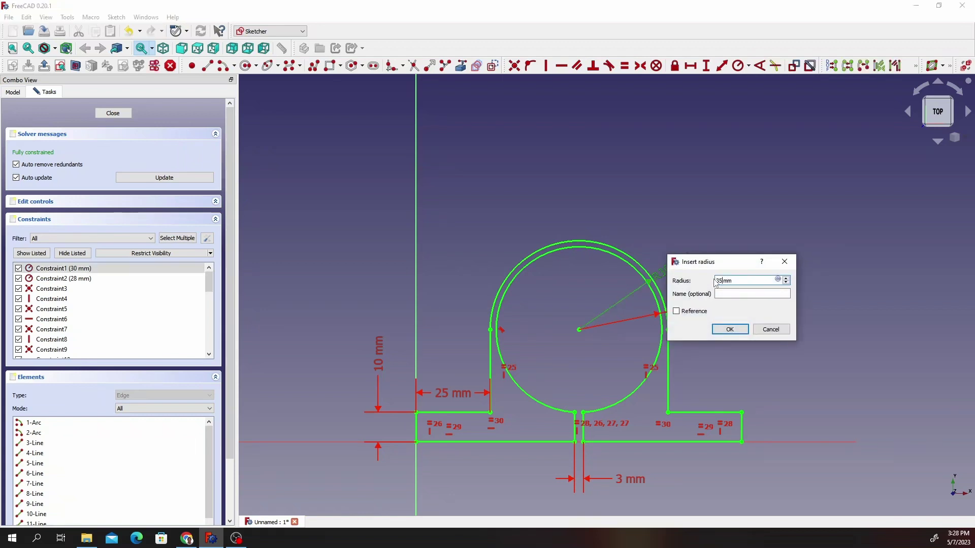
{"action": "left_click", "coordinate": [736, 329]}
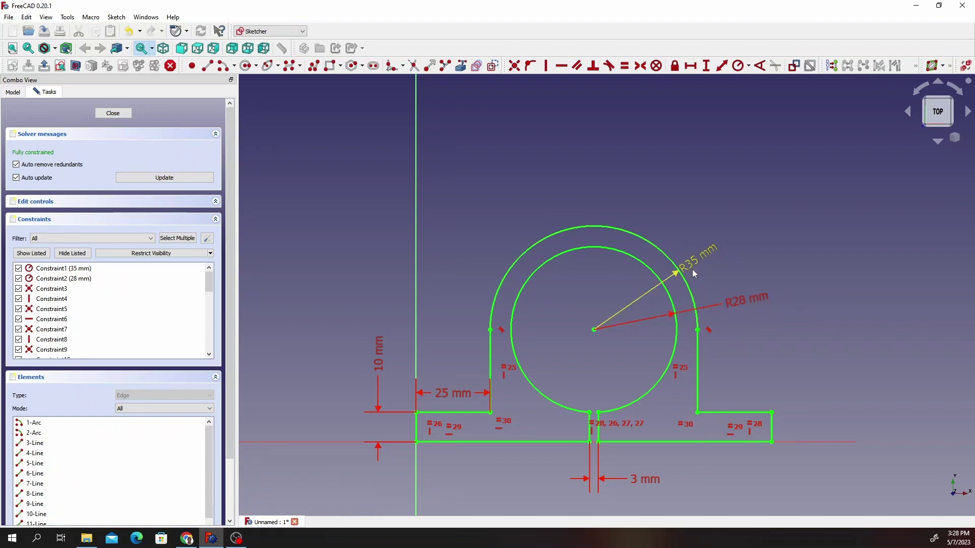
{"action": "left_click", "coordinate": [20, 93]}
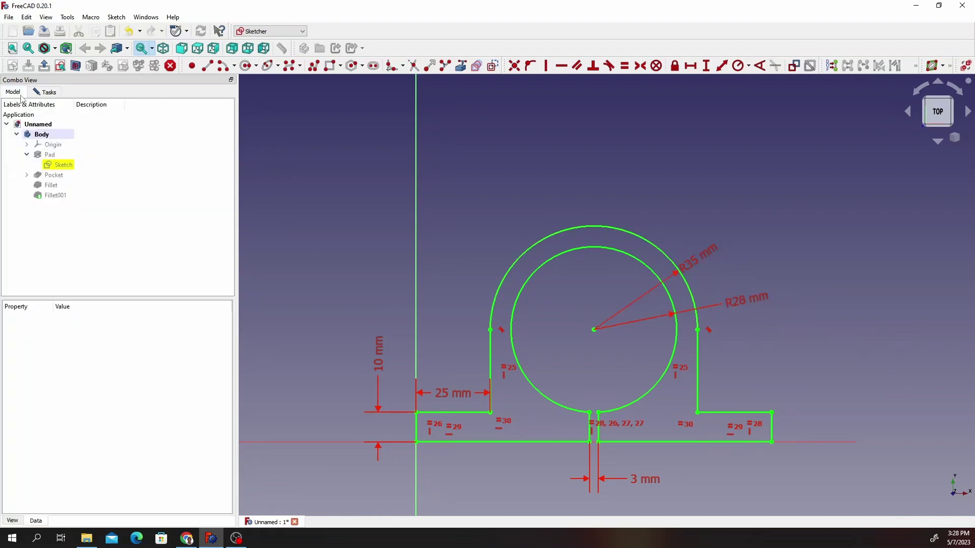
{"action": "left_click", "coordinate": [37, 92]}
{"action": "left_click", "coordinate": [112, 114]}
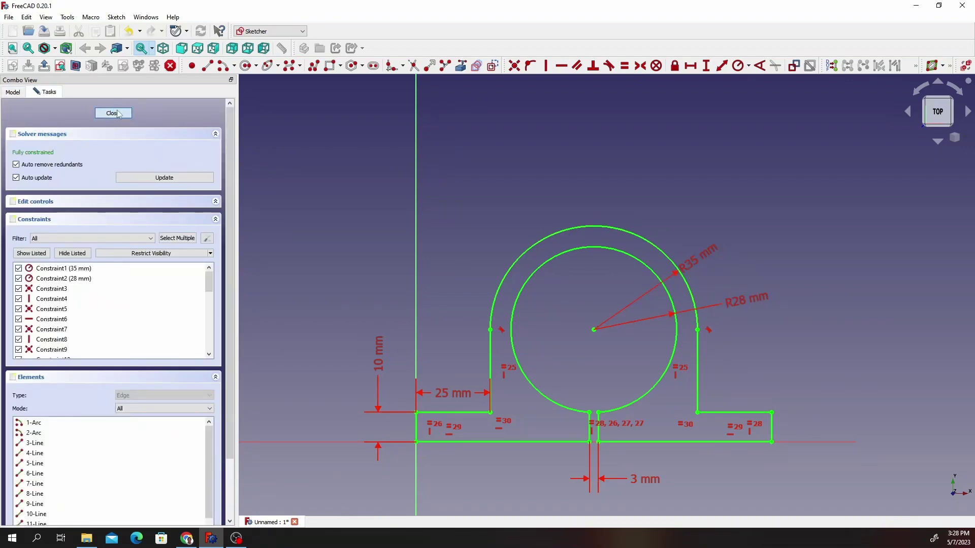
Step: Examine the resized bearing holder, its ring, feet and fillets, from several angles and distances
{"action": "scroll", "coordinate": [580, 269], "scroll_direction": "down", "scroll_amount": 5}
{"action": "middle_click_drag", "start_coordinate": [660, 304], "coordinate": [834, 325]}
{"action": "scroll", "coordinate": [711, 355], "scroll_direction": "up", "scroll_amount": 5}
{"action": "scroll", "coordinate": [762, 330], "scroll_direction": "down", "scroll_amount": 5}
{"action": "scroll", "coordinate": [727, 327], "scroll_direction": "up", "scroll_amount": 6}
{"action": "scroll", "coordinate": [833, 326], "scroll_direction": "down", "scroll_amount": 5}
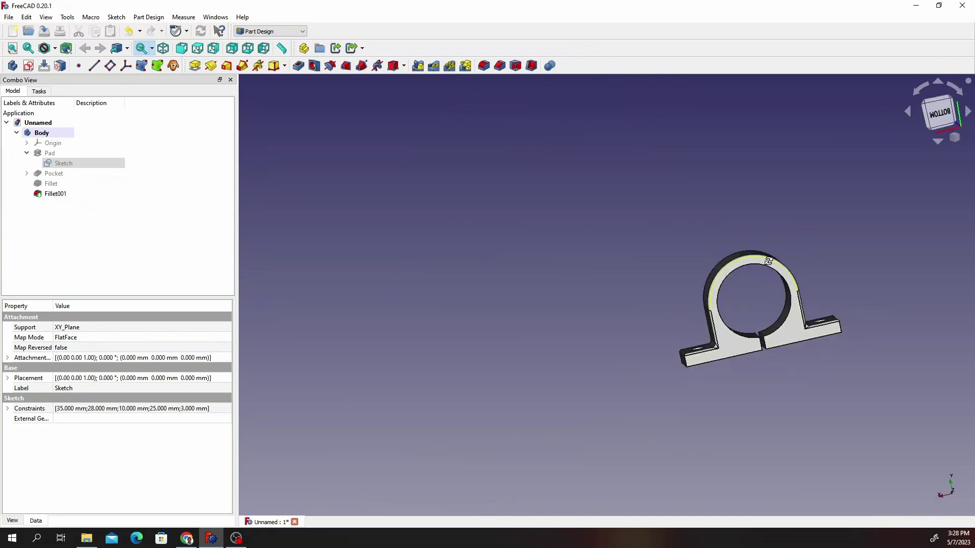
{"action": "middle_click_drag", "start_coordinate": [779, 259], "coordinate": [852, 265]}
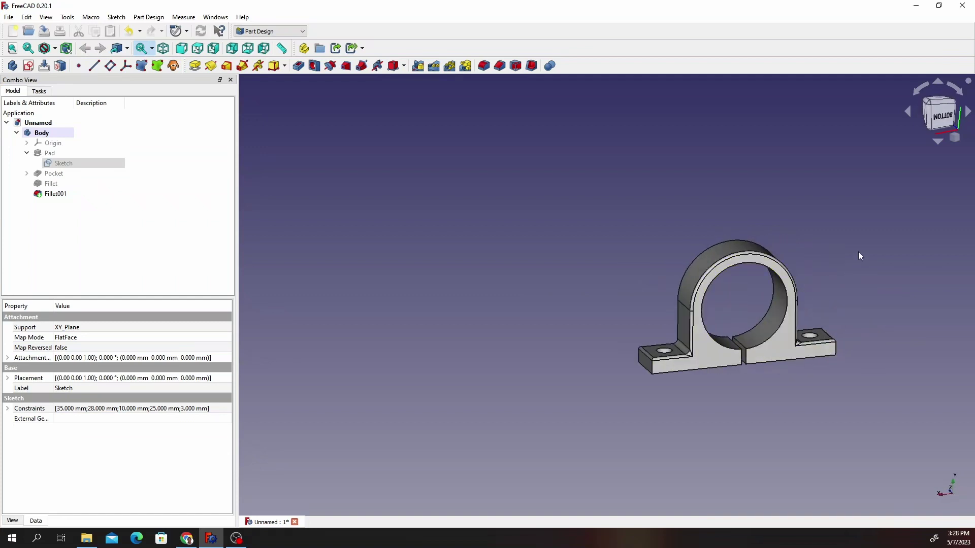